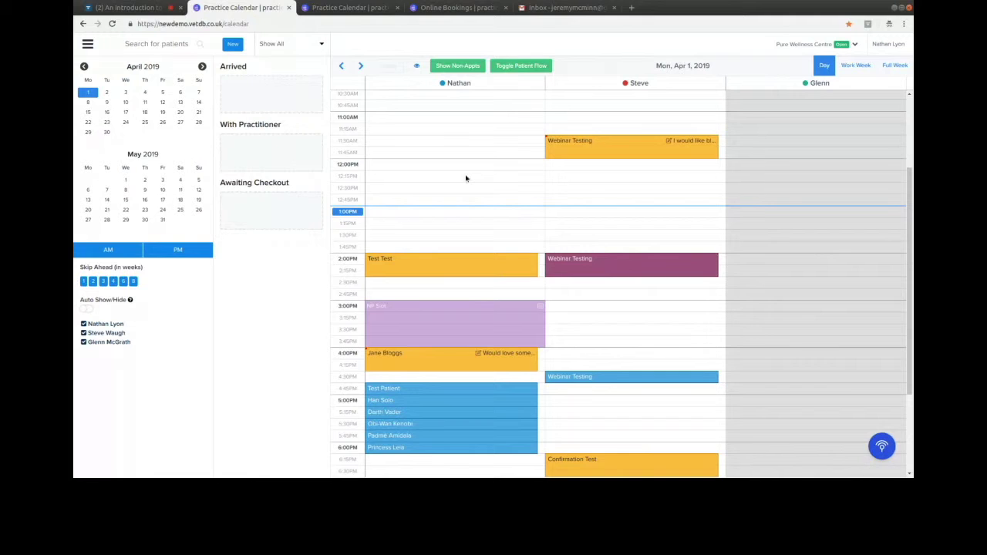
left_click(815, 44)
left_click(815, 163)
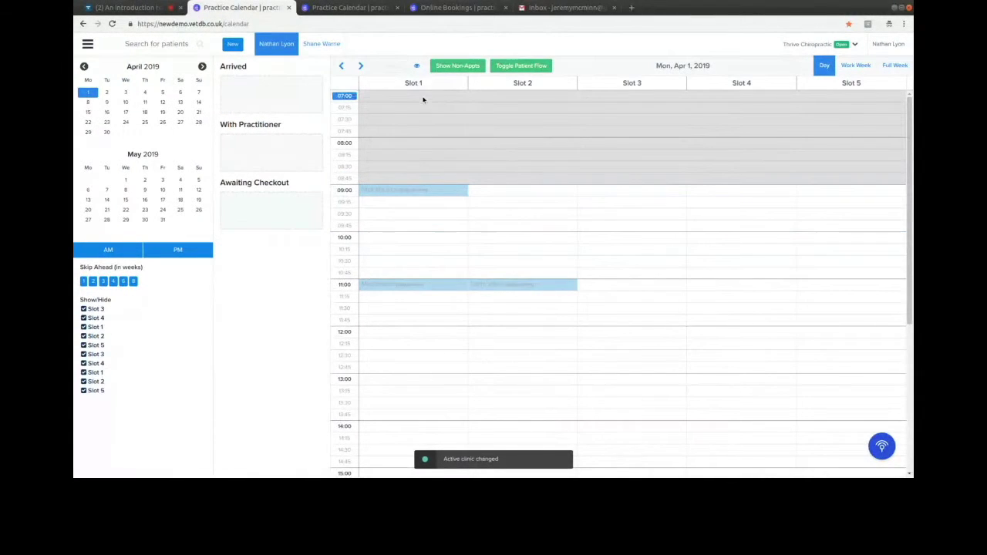
left_click(810, 44)
left_click(816, 175)
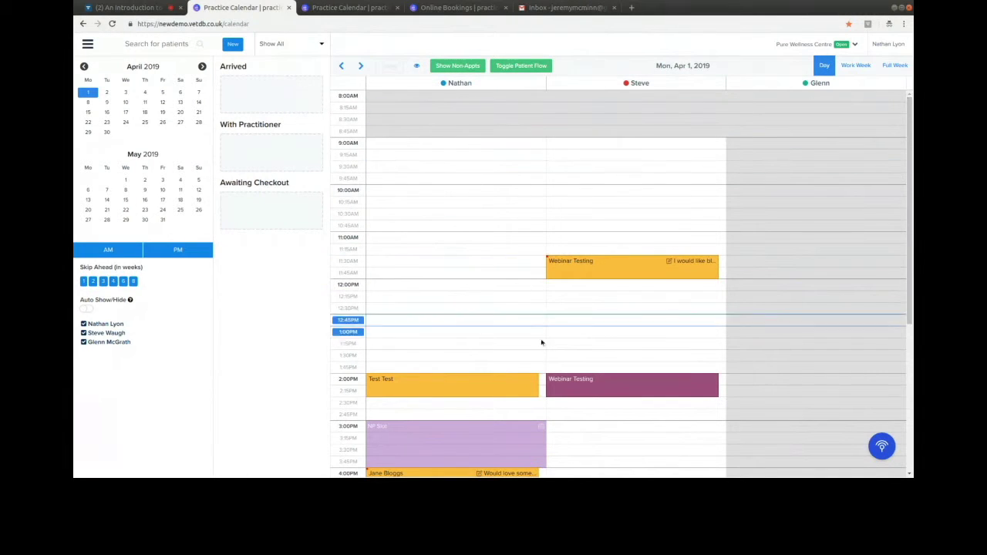
- Move the first practitioner's 5:00PM appointment into the Arrived list
left_click_drag(909, 207, 911, 303)
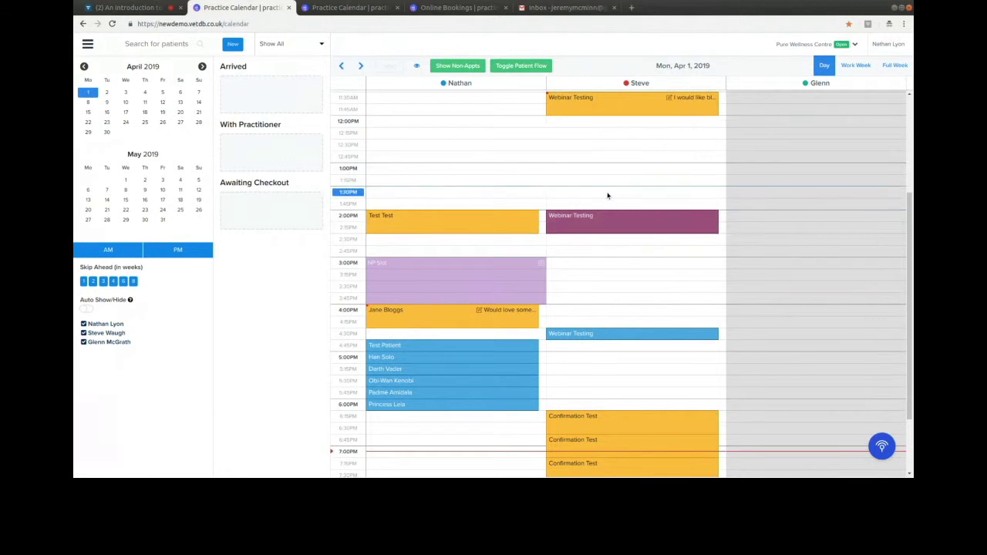
mouse_move(530, 223)
scroll(555, 361, "down", 1)
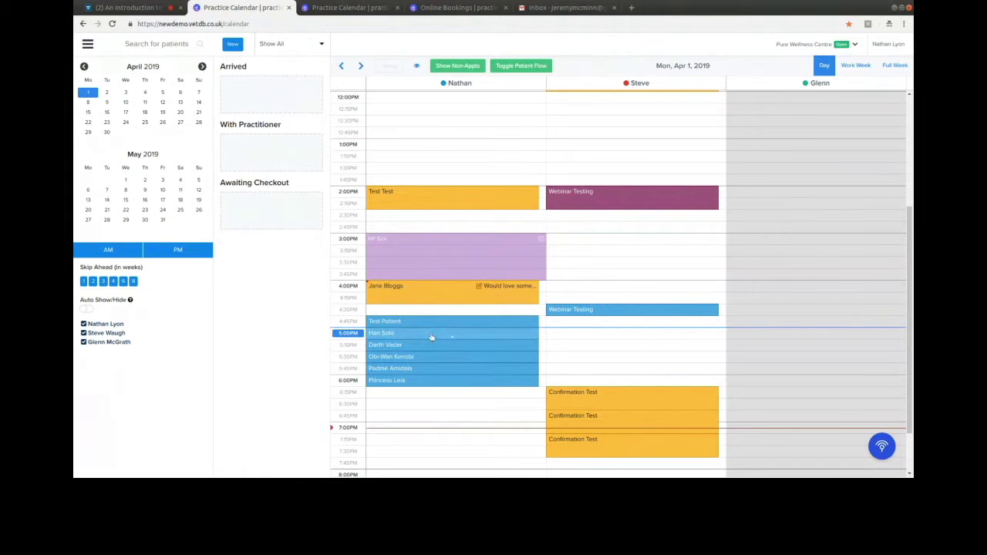
left_click_drag(432, 337, 270, 97)
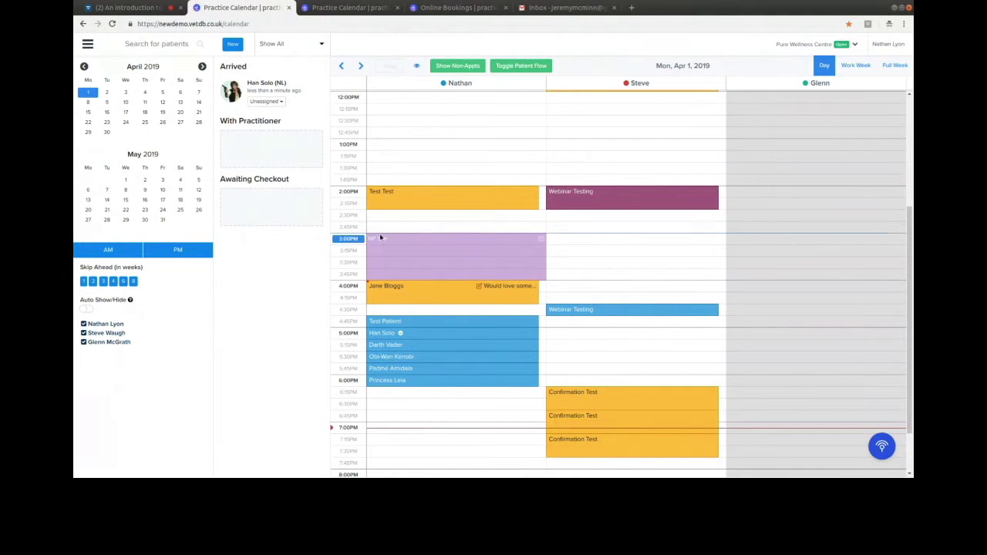
- Mark the 5:15PM patient arrived, put the 5:00PM patient in Room A, and show April 22
left_click(408, 347)
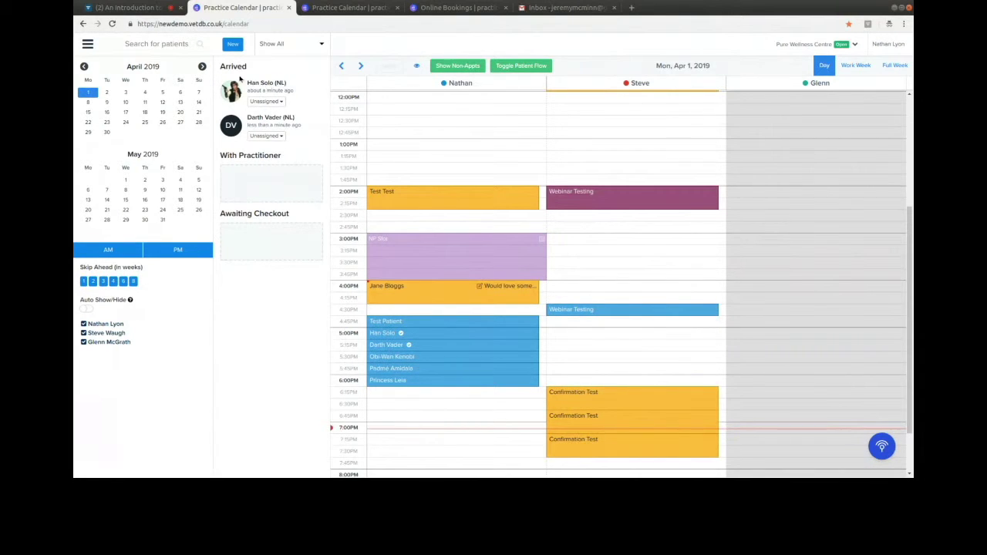
left_click(278, 103)
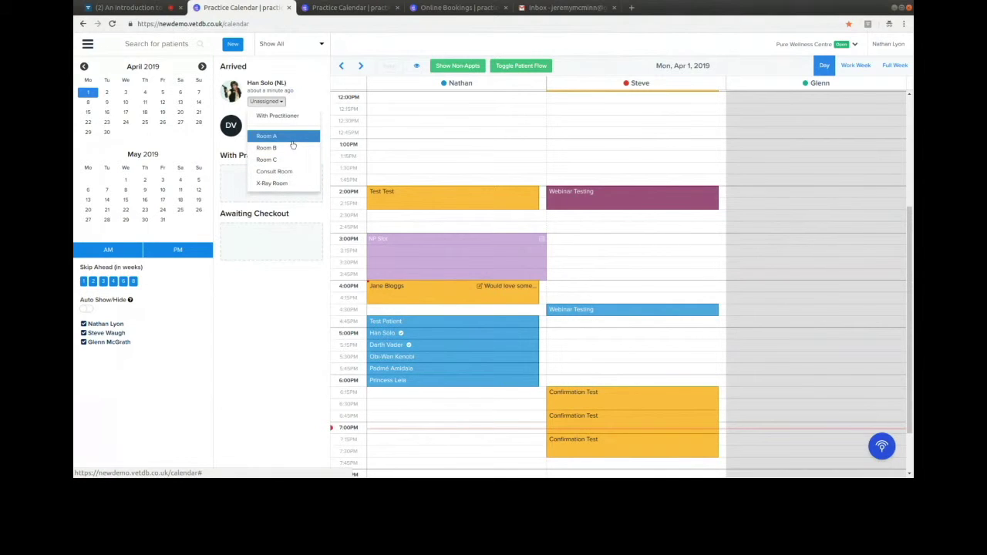
left_click(297, 84)
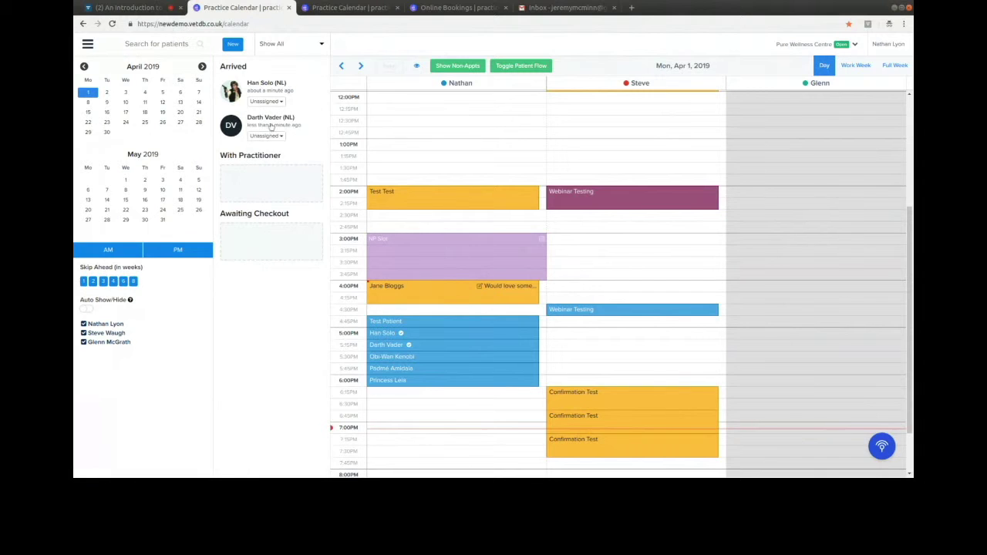
left_click(266, 138)
left_click(267, 102)
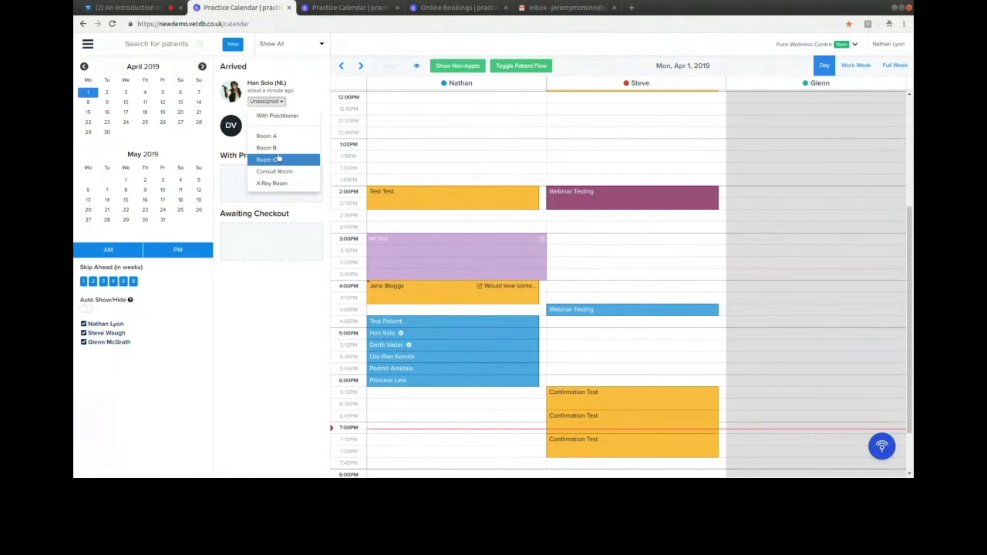
left_click(277, 136)
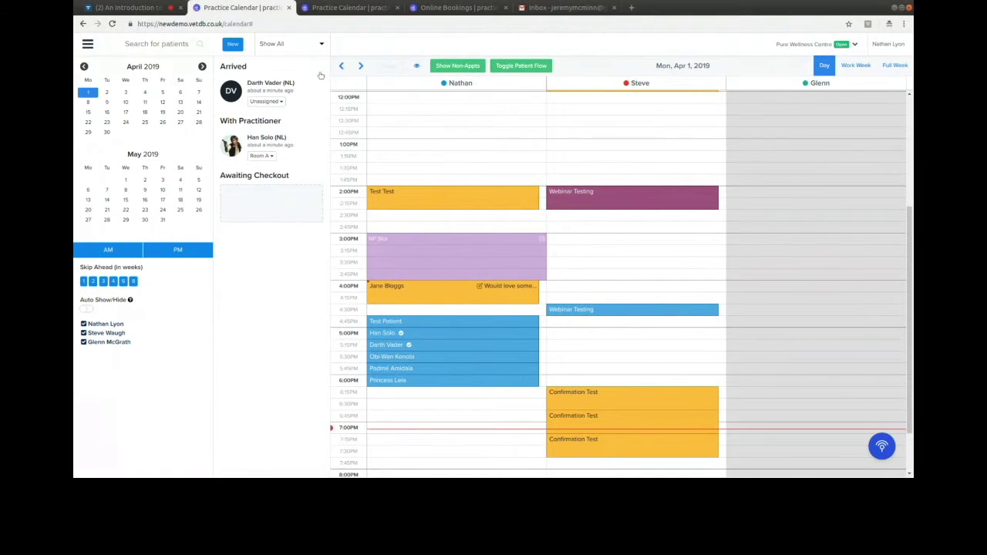
left_click(88, 122)
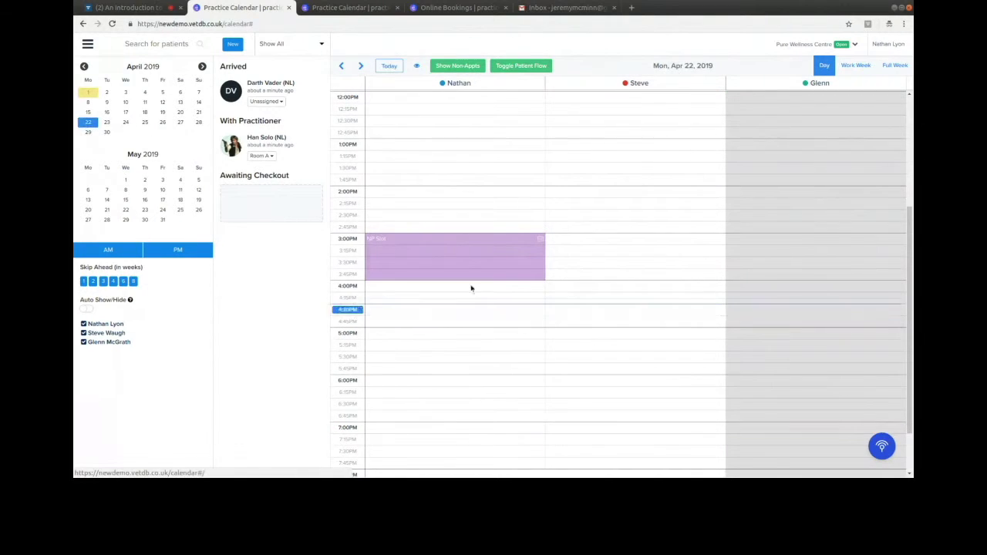
- Open and close the 5:00PM patient's appointment details, then return the calendar to Monday, April 1
left_click(261, 144)
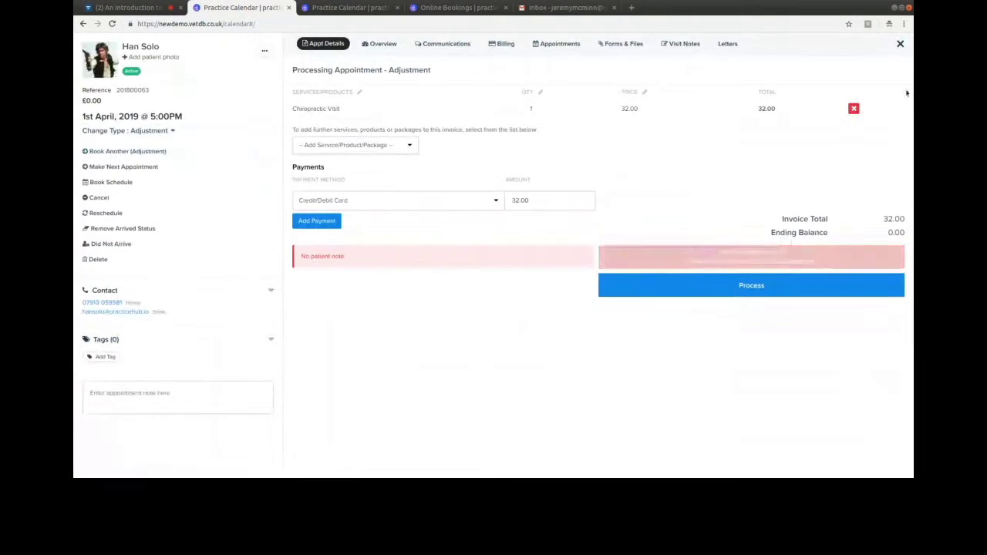
left_click(903, 51)
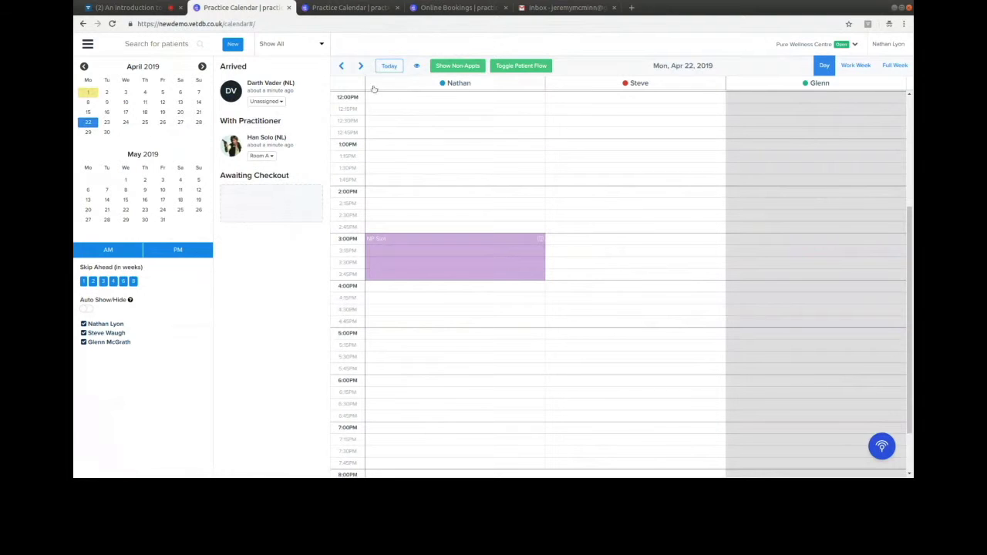
left_click(389, 65)
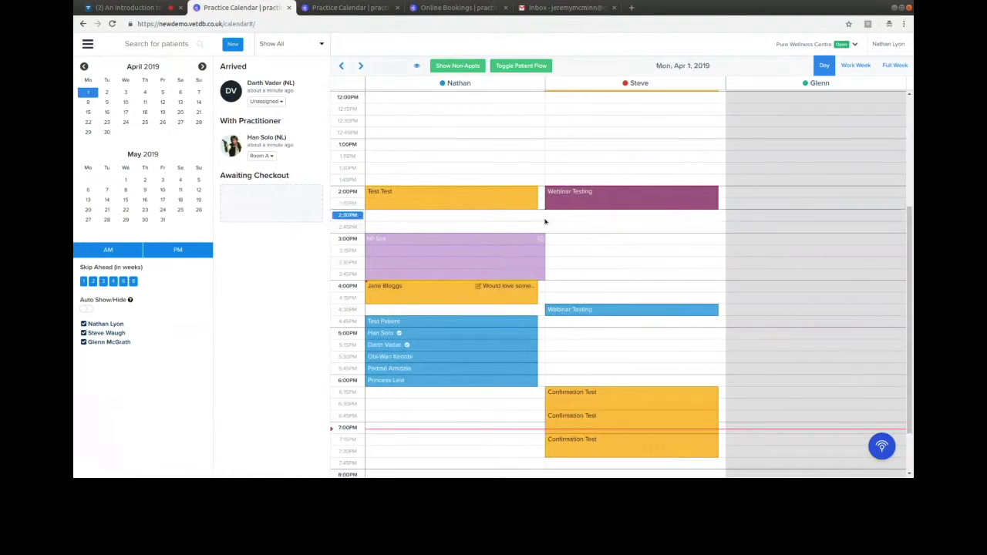
scroll(504, 202, "up", 1)
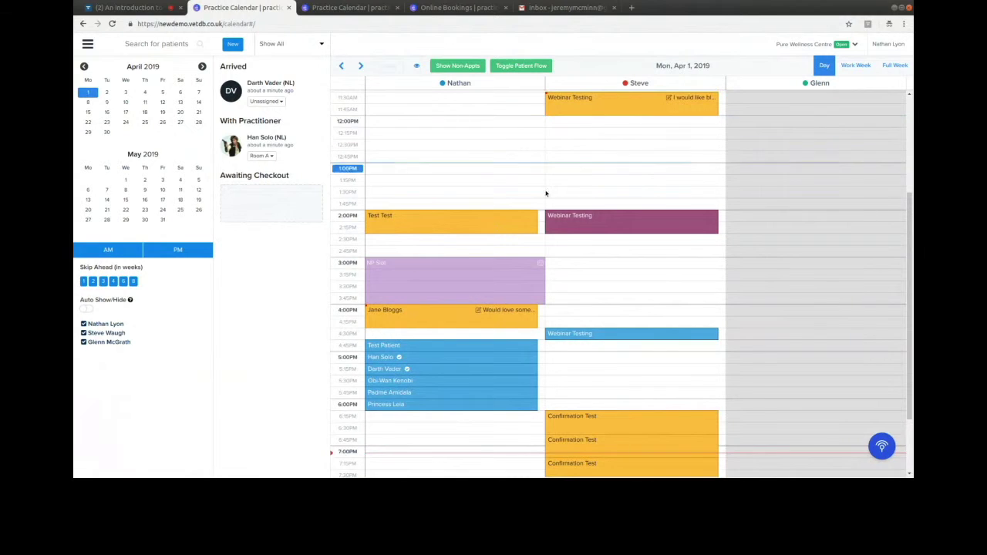
scroll(628, 245, "down", 2)
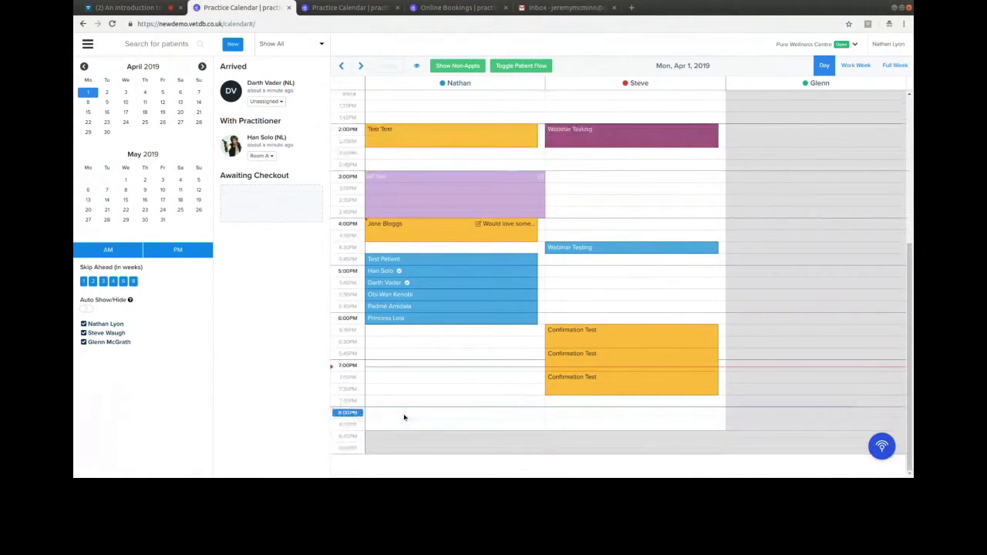
- Start an 8:00PM appointment for a new patient, entering the test patient's first and last name
left_click(404, 417)
left_click(366, 170)
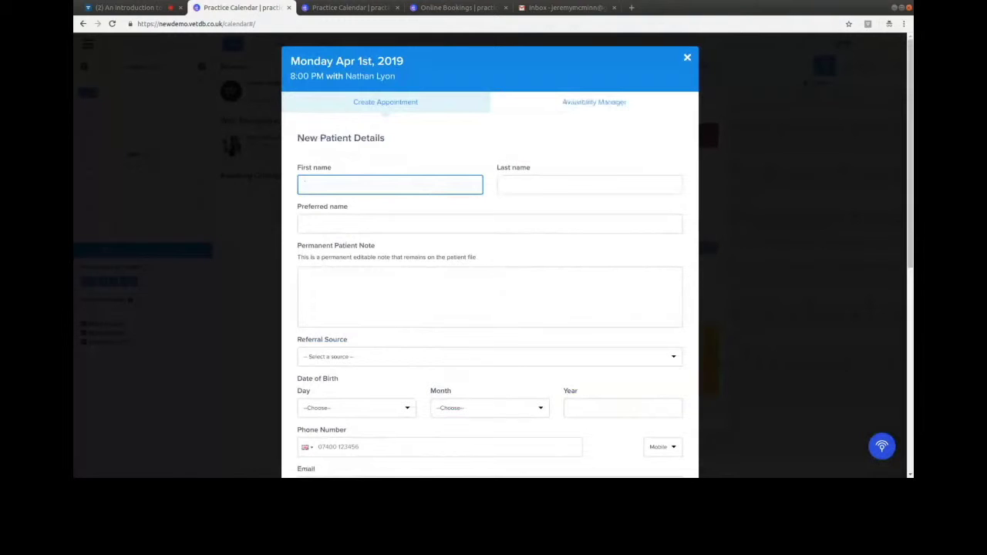
type("Me")
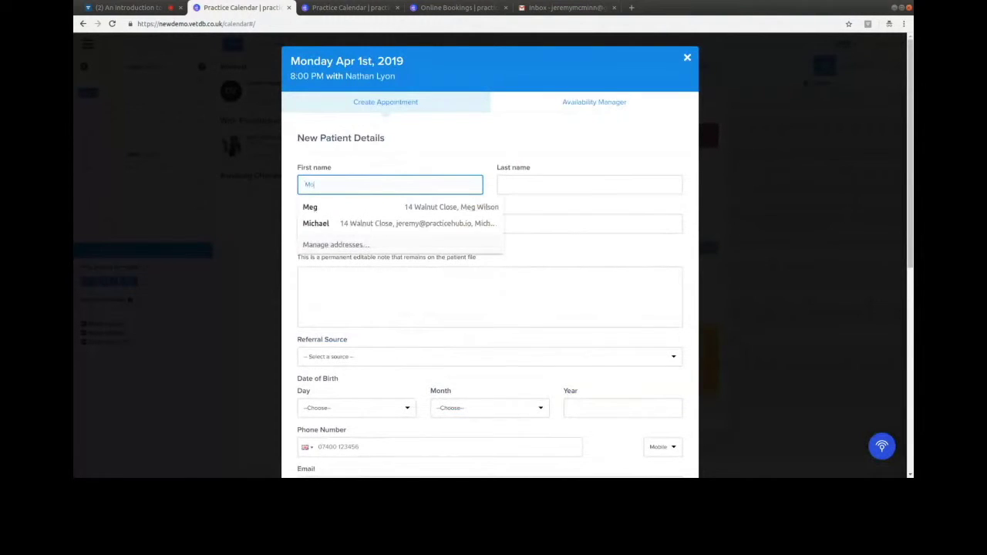
type("ndaynight")
key("Tab")
type("Test")
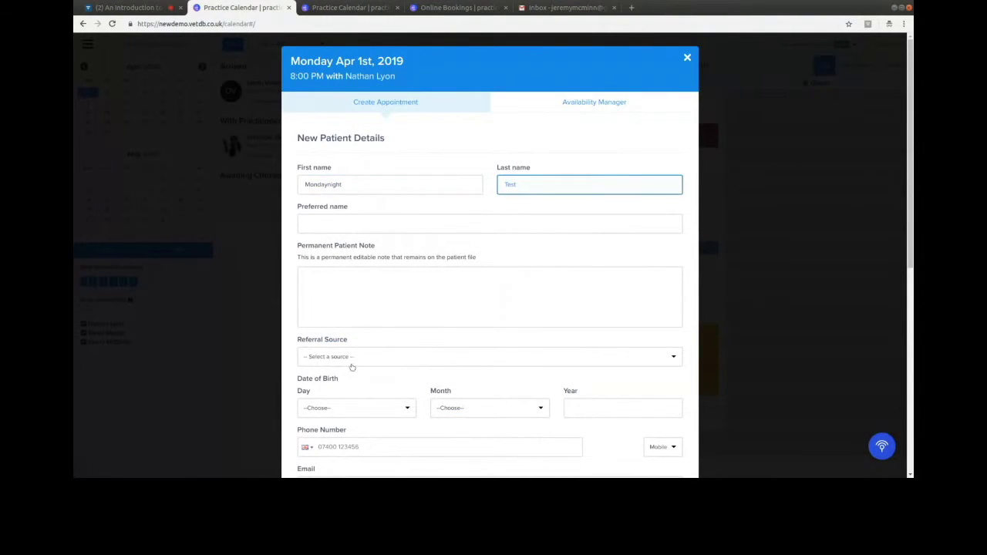
- Add the appointment note 'Wants blue M&Ms on arrival.' and create the appointment
scroll(351, 367, "down", 3)
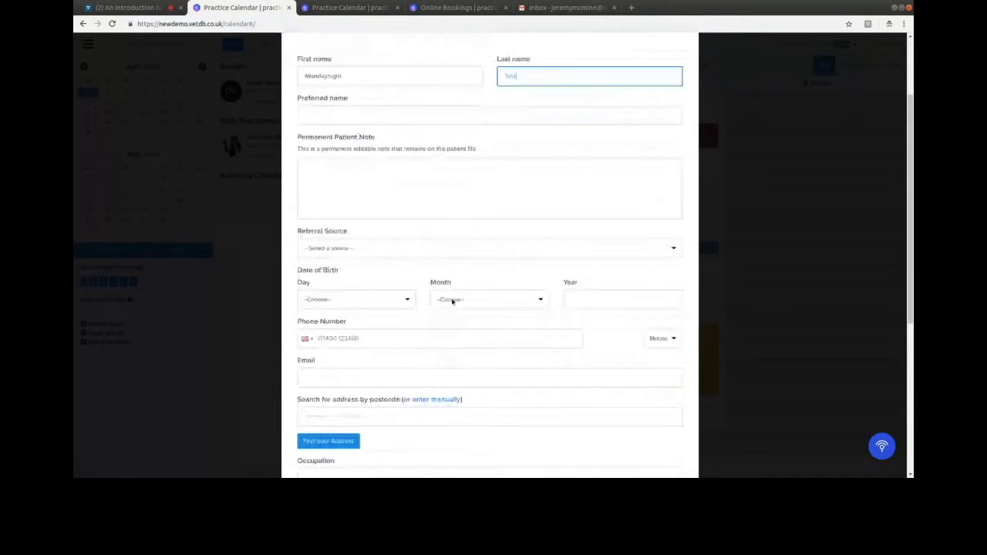
scroll(461, 297, "down", 1)
scroll(432, 285, "down", 5)
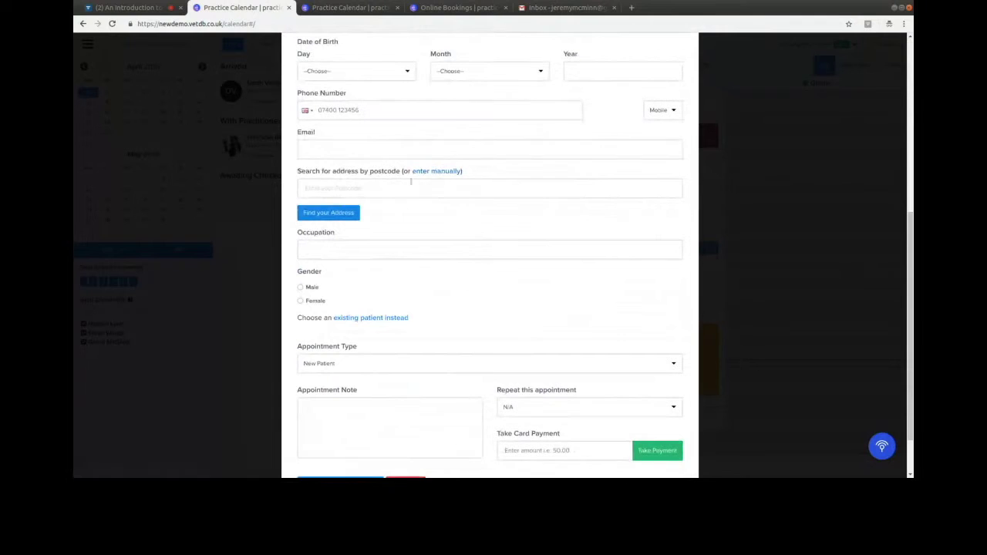
scroll(405, 317, "down", 2)
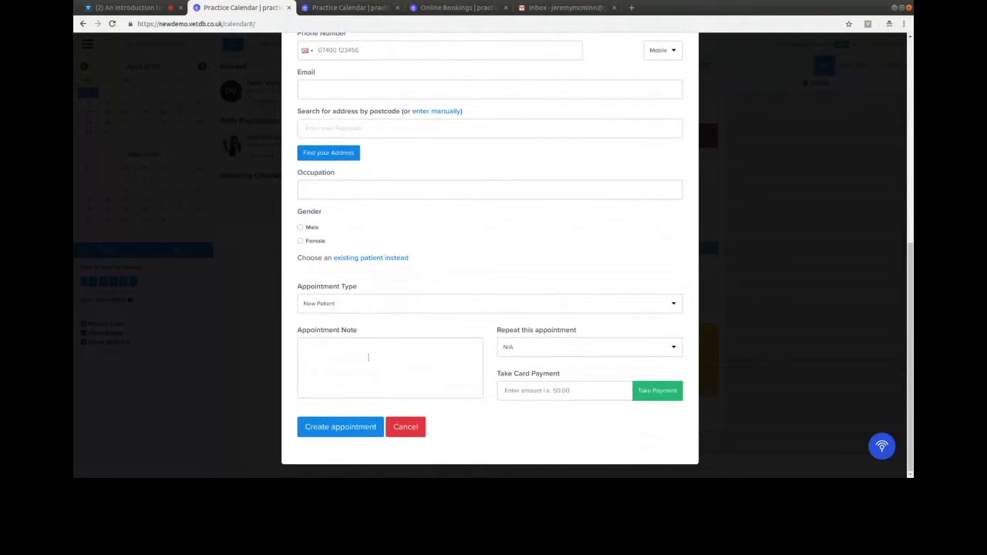
left_click(349, 356)
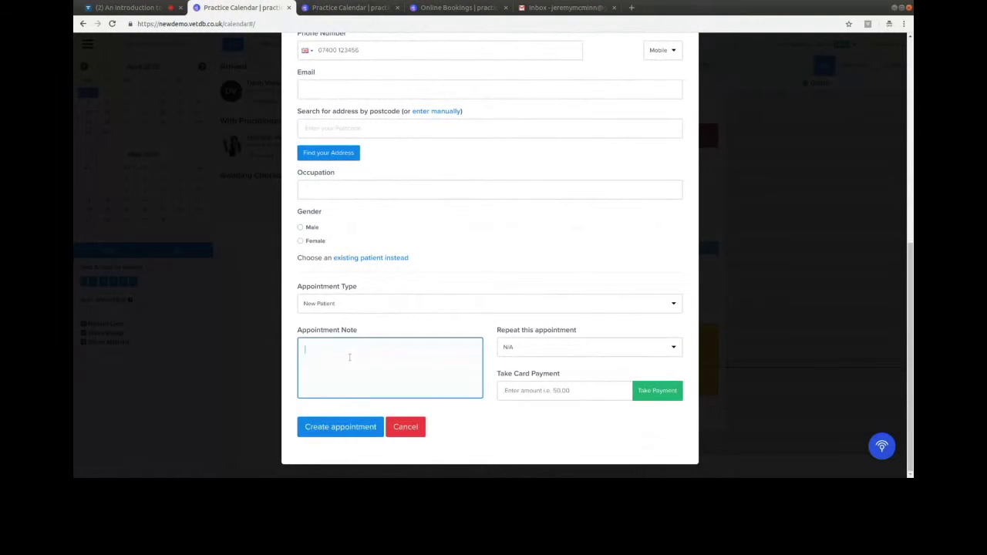
type("Wants blue M&Ms on arrival.")
left_click(538, 389)
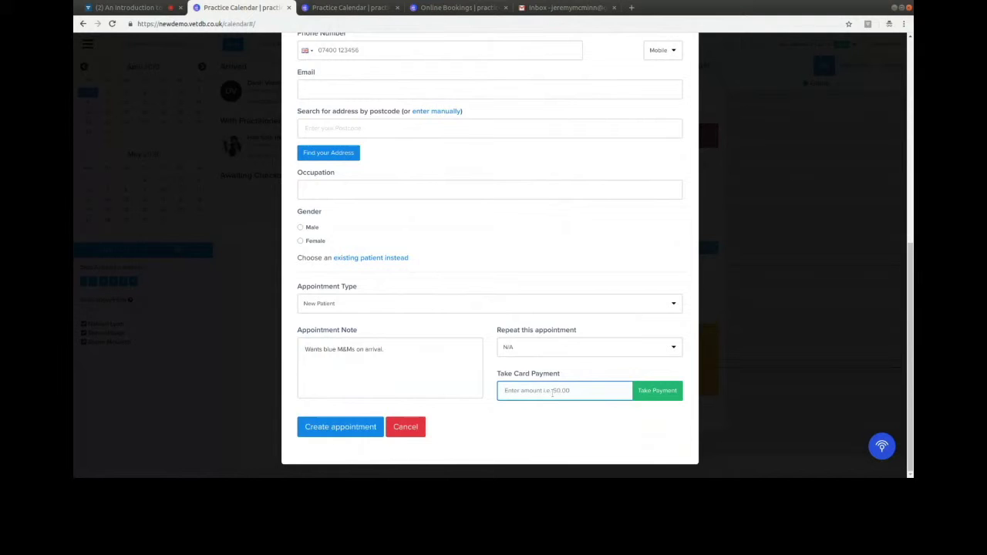
left_click(333, 428)
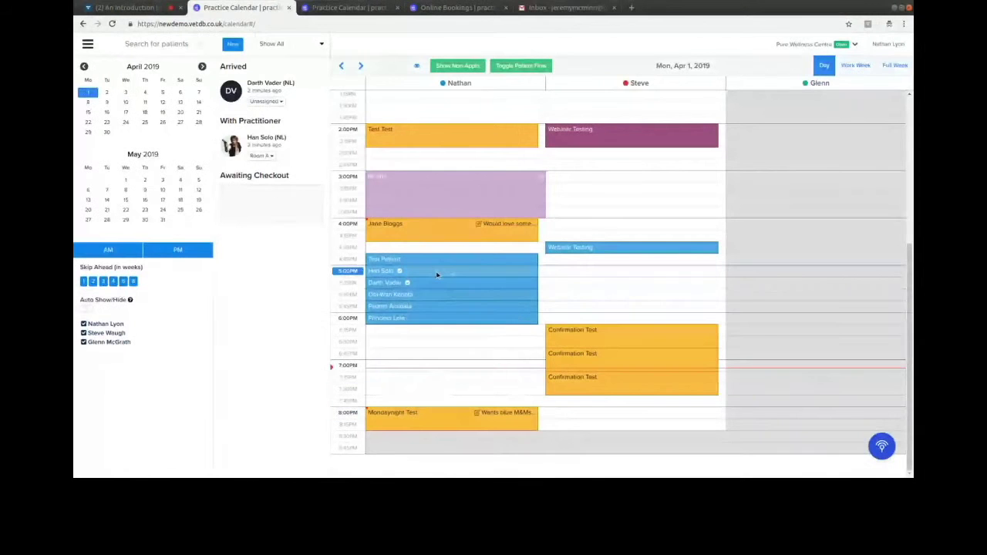
- Open the new 8:00PM appointment and start a booking schedule for the test patient
mouse_move(411, 272)
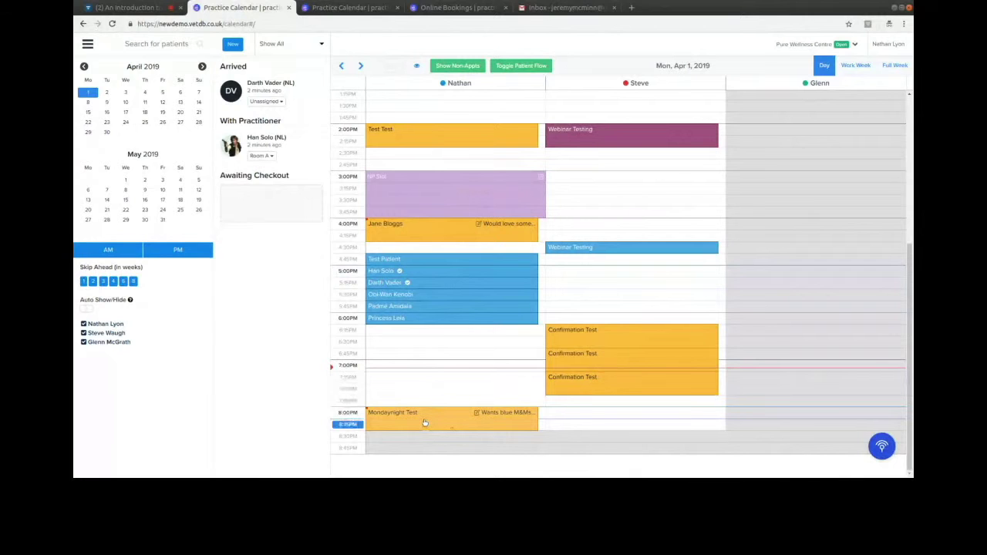
left_click(424, 423)
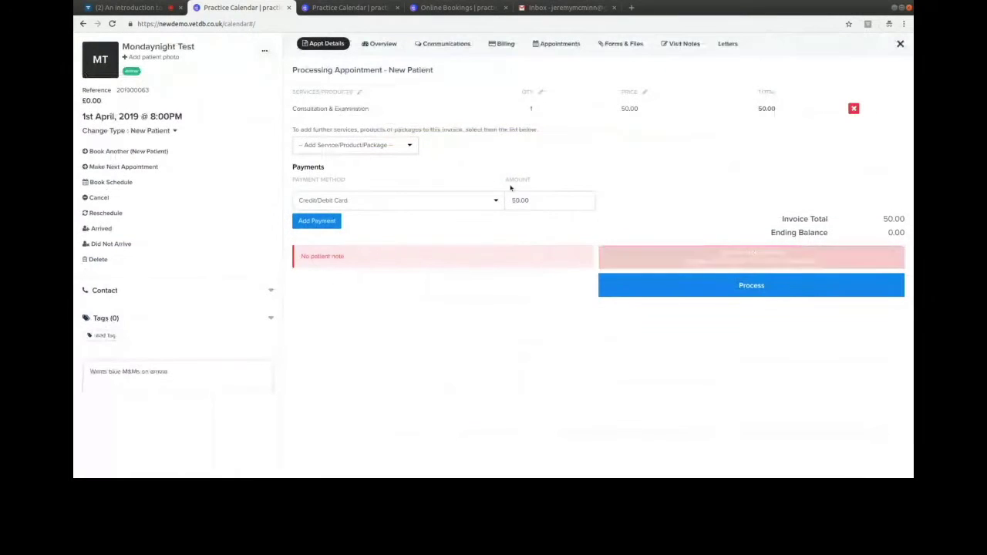
left_click(189, 182)
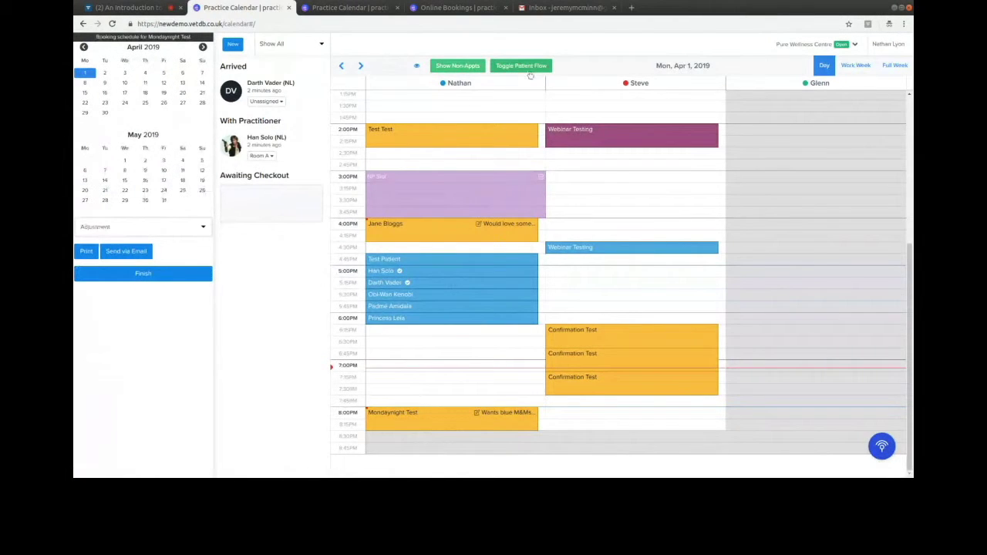
- Add a Monday 8 April 10:00 visit to the patient's schedule
scroll(462, 251, "down", 6)
scroll(465, 258, "up", 3)
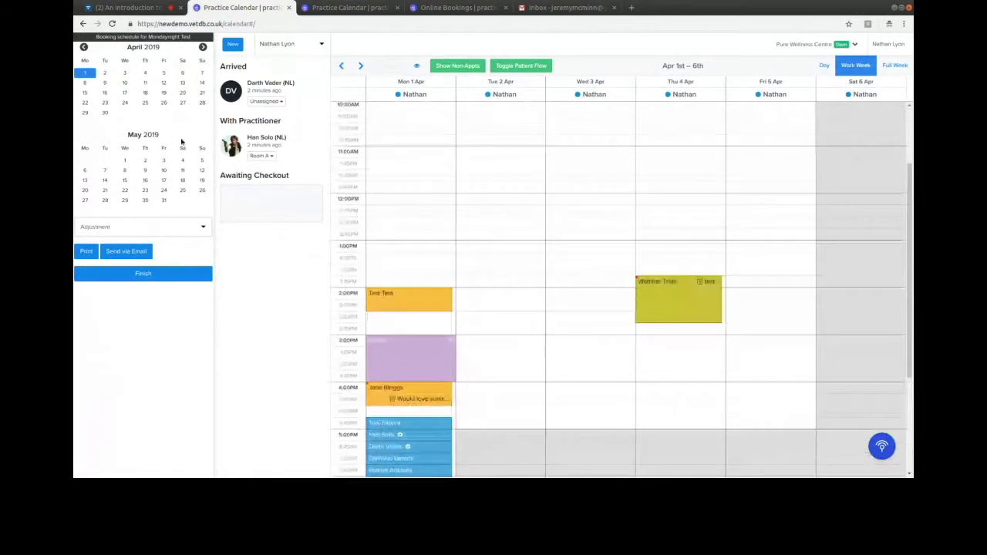
left_click(105, 83)
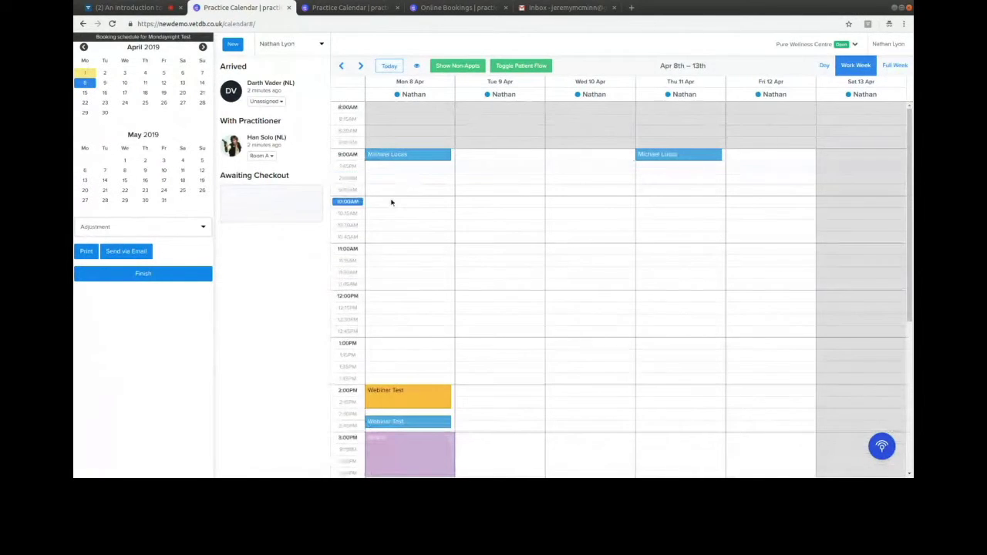
left_click(394, 202)
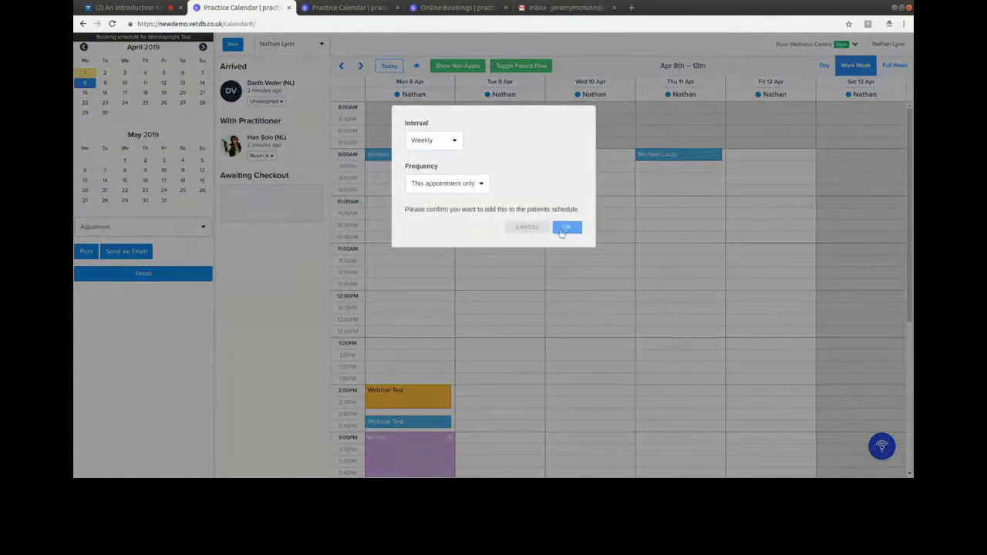
left_click(566, 227)
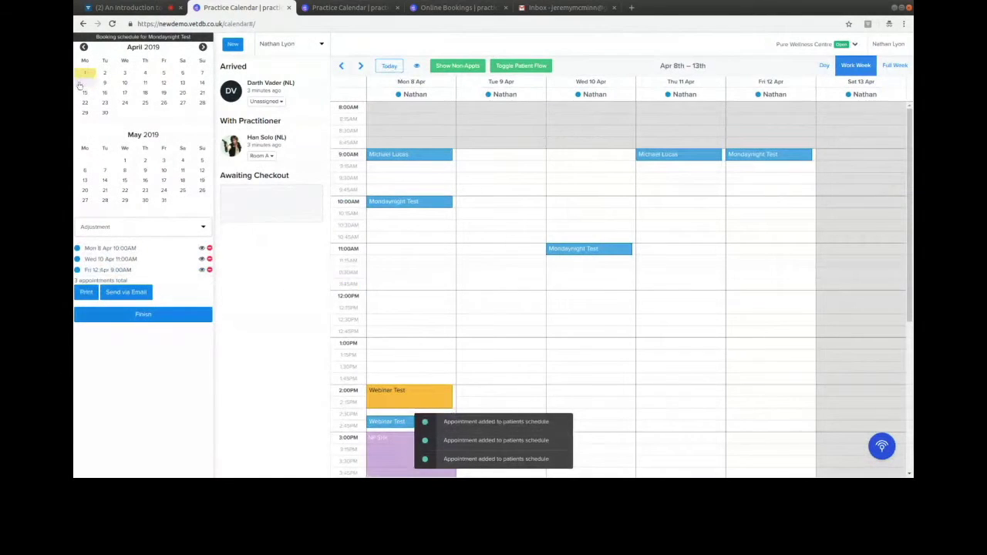
- Add Monday 11:00 visits repeating 6 times from 15 April, try emailing the schedule, and finish
left_click(87, 93)
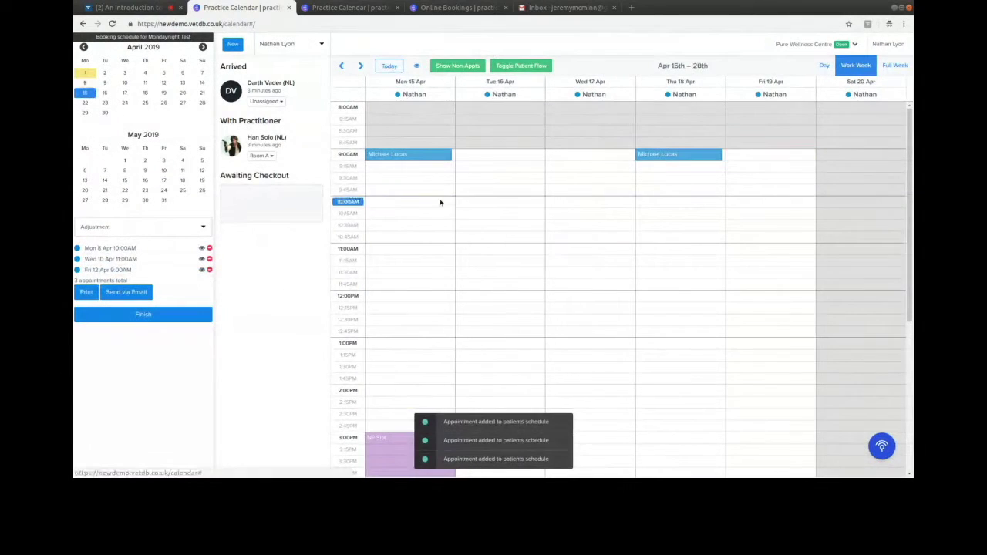
left_click(394, 250)
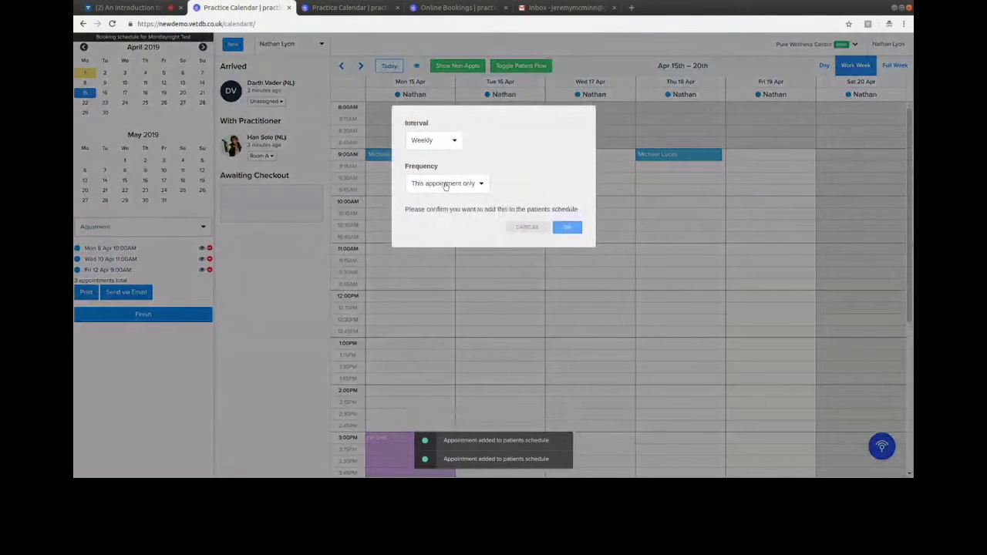
left_click(445, 184)
left_click(432, 236)
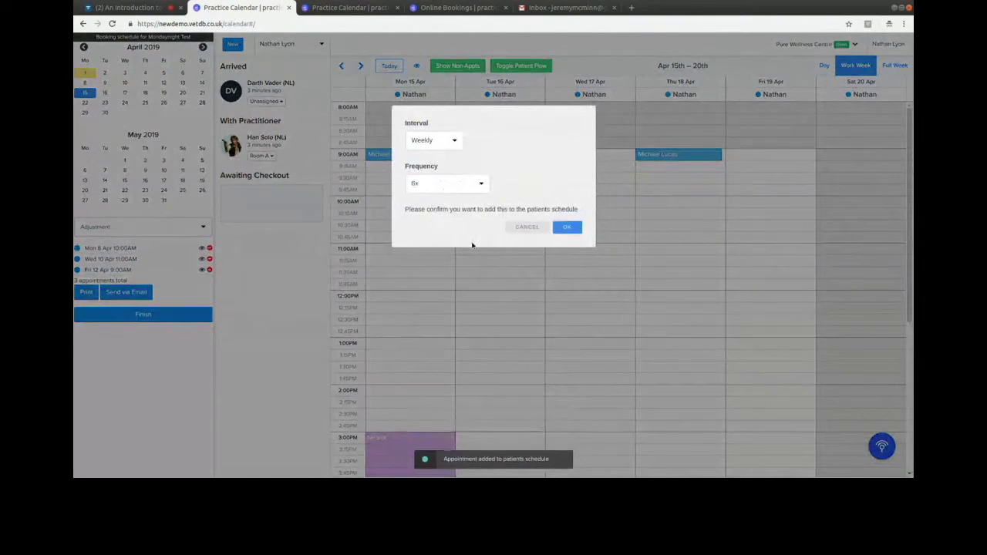
left_click(567, 229)
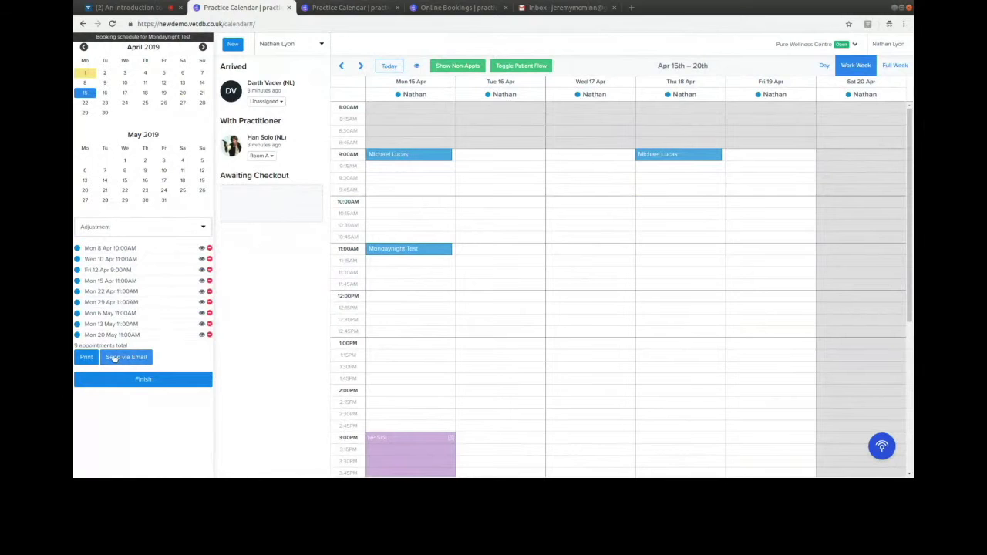
left_click(115, 359)
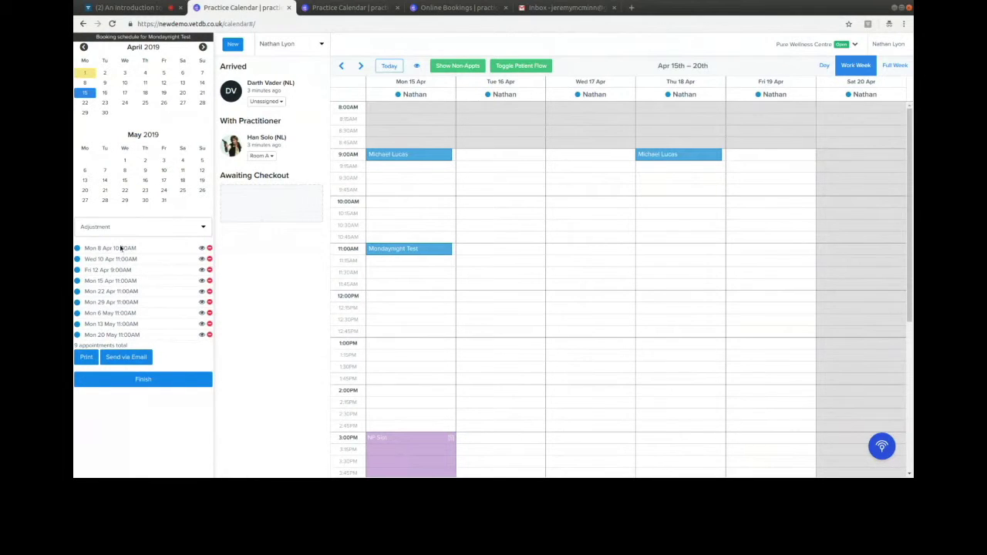
left_click(144, 379)
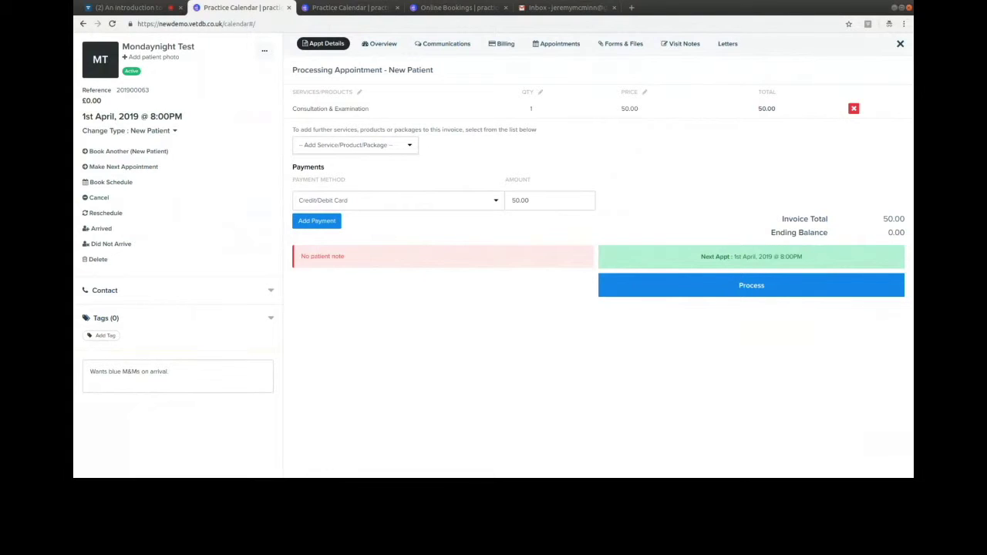
- Switch the invoice package from Care Plan 12 to Care Plan 24 and process the 720.00 card payment
left_click(416, 243)
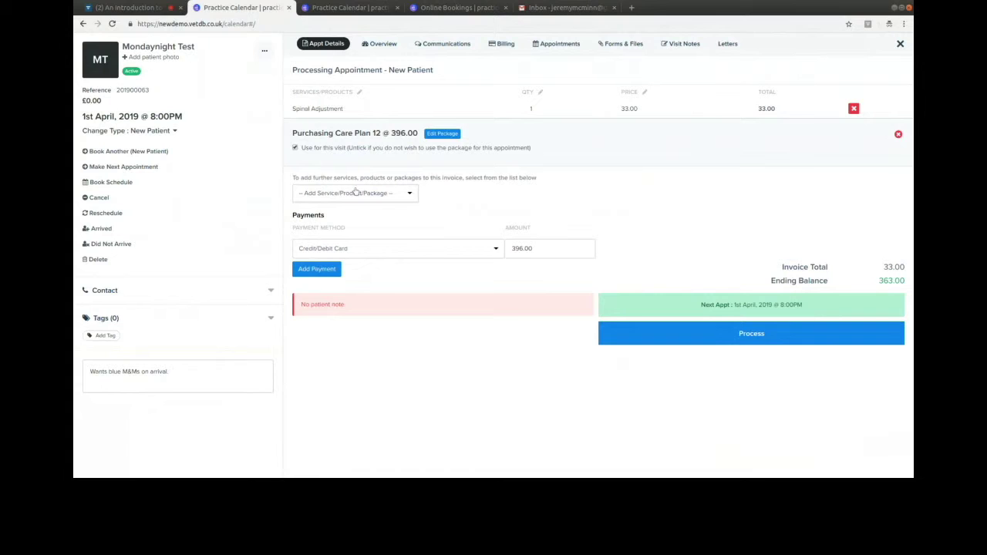
left_click(373, 196)
left_click(478, 329)
left_click(449, 136)
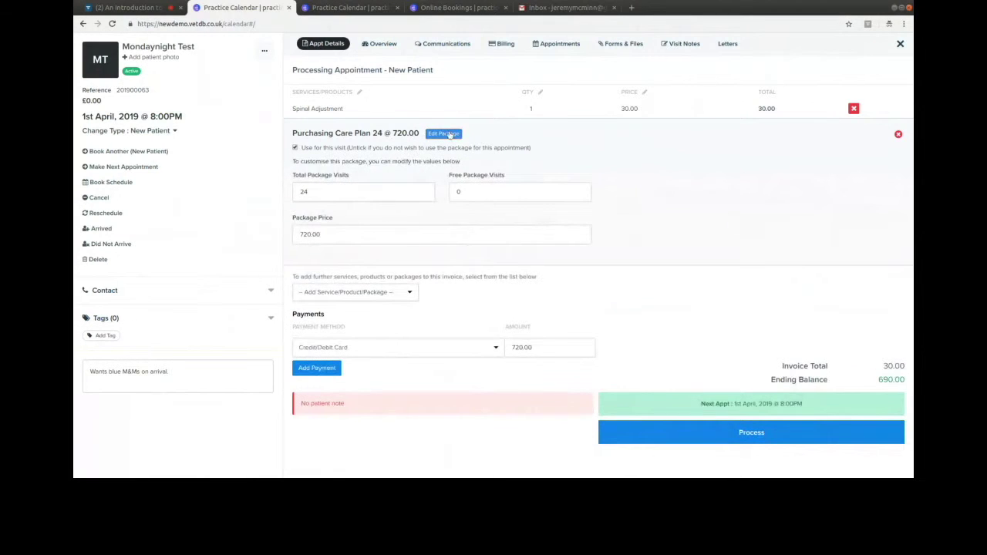
left_click(444, 134)
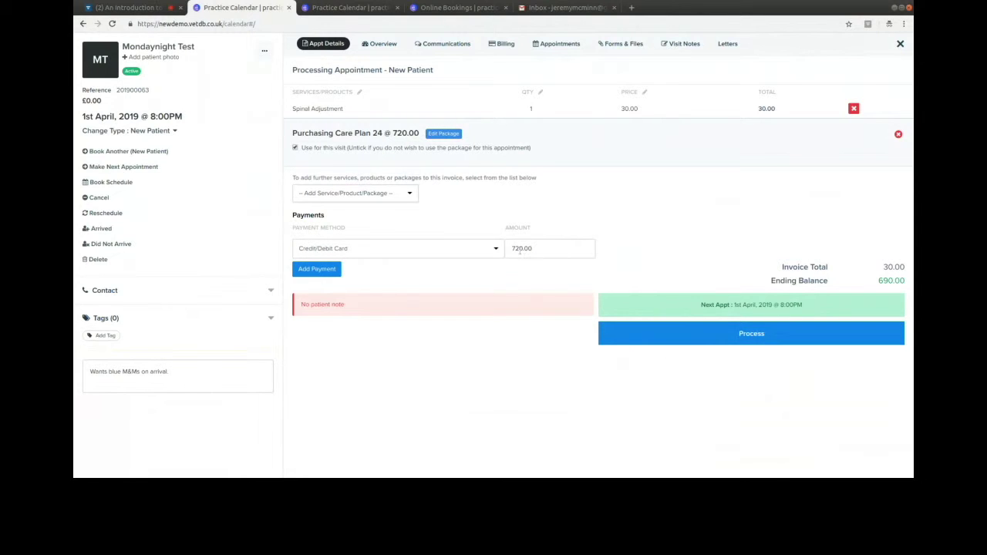
left_click(732, 345)
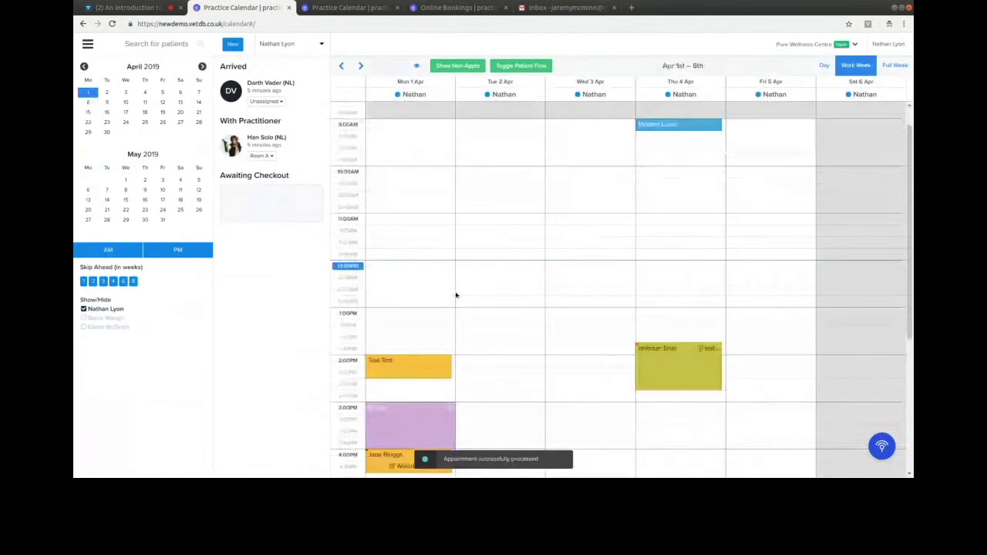
- Scroll the week calendar down to Monday 1 April's evening appointments
scroll(455, 296, "down", 3)
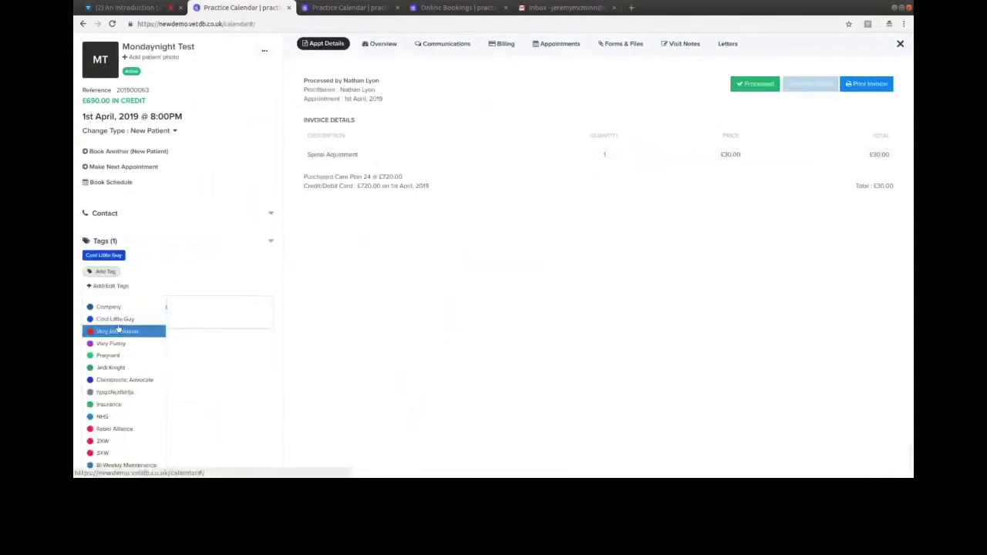
- Add the Very Evil Person, Chiropractic Advocate and Jedi Knight tags, then close the patient panel
left_click(116, 331)
left_click(105, 272)
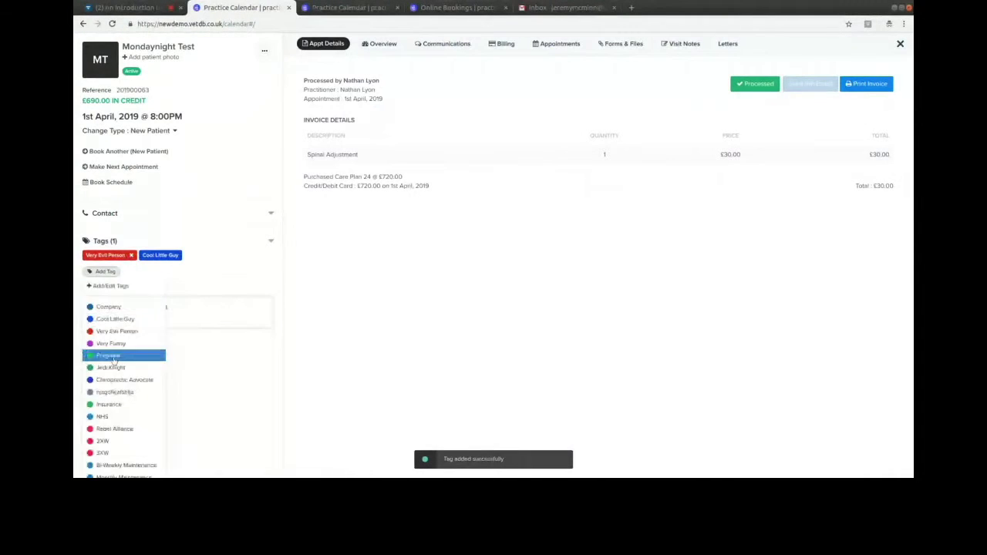
left_click(115, 380)
left_click(105, 271)
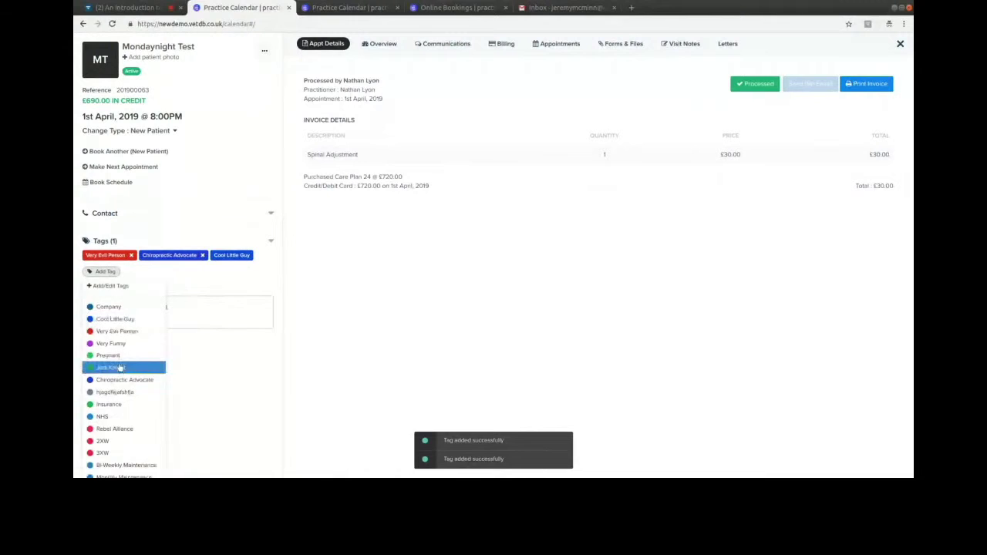
left_click(120, 368)
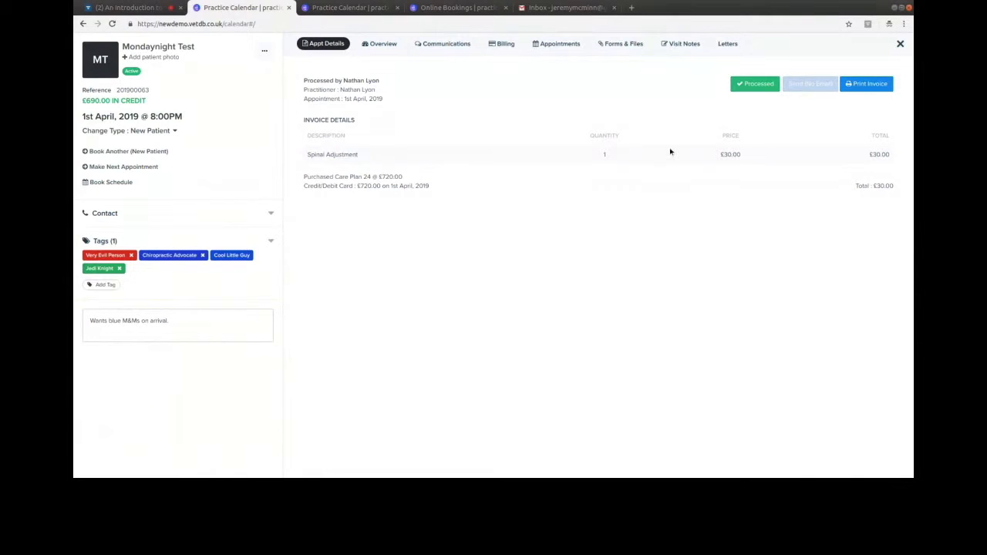
left_click(894, 47)
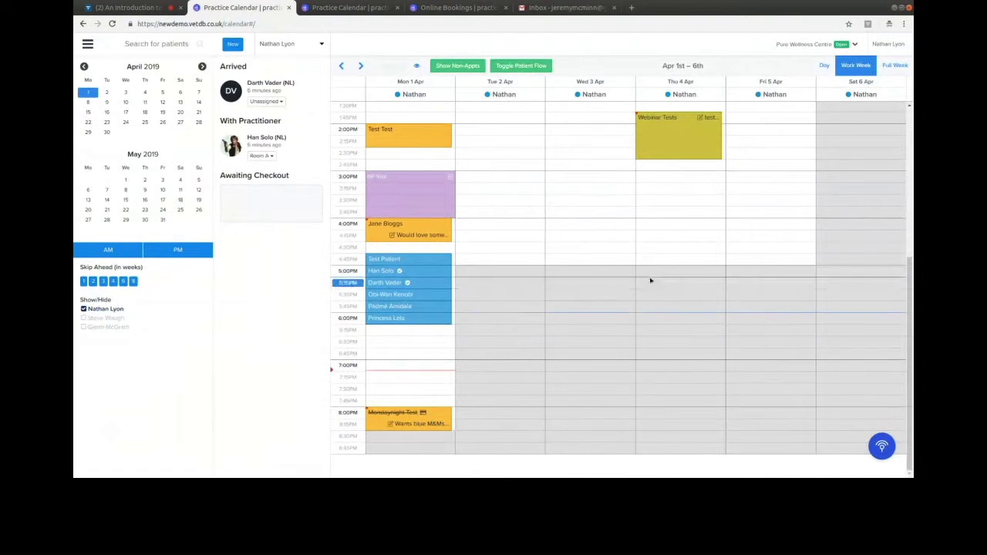
left_click(423, 415)
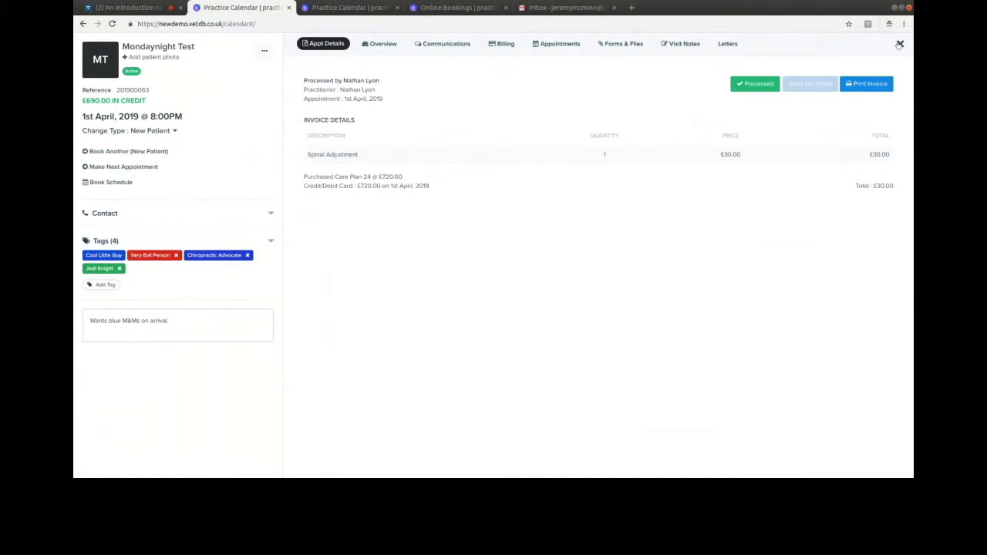
left_click(900, 44)
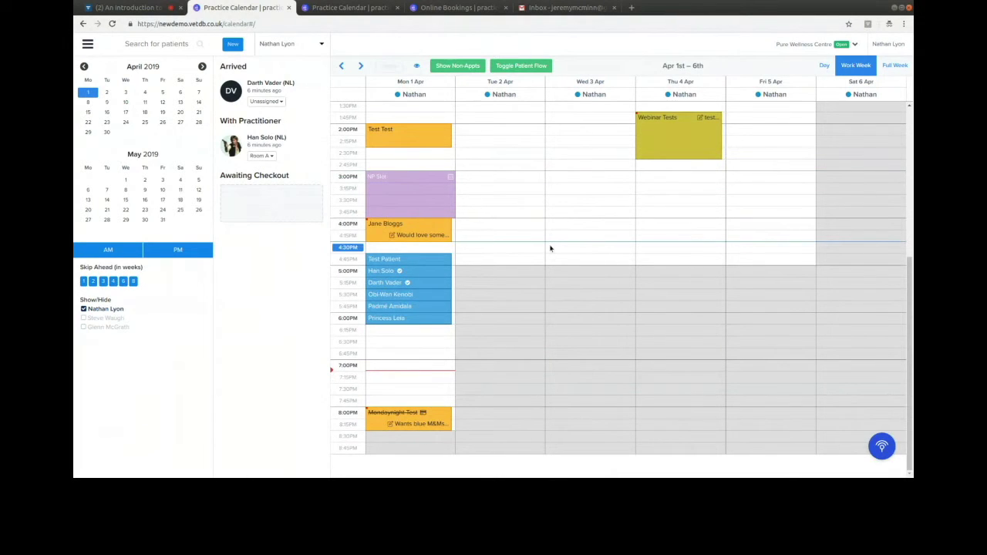
- On the Online Bookings page, select New Patient, the chiropractor, and Thursday 4 April's 2:00 PM slot
left_click(441, 10)
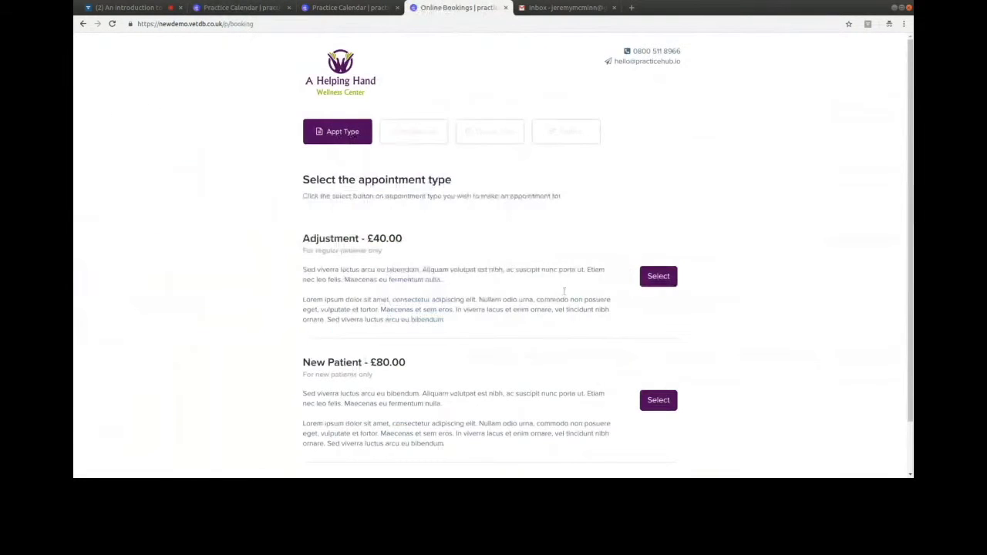
scroll(737, 272, "down", 2)
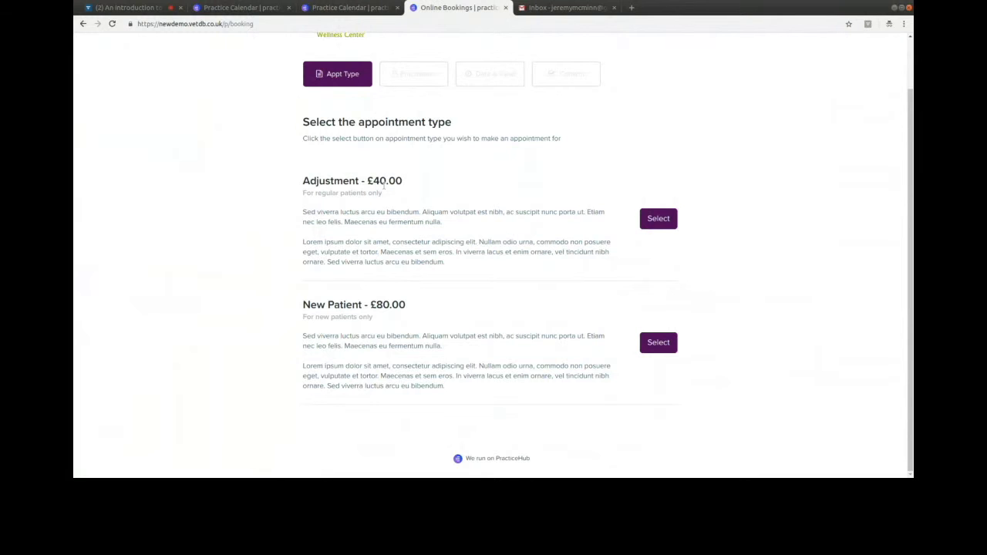
scroll(497, 332, "up", 1)
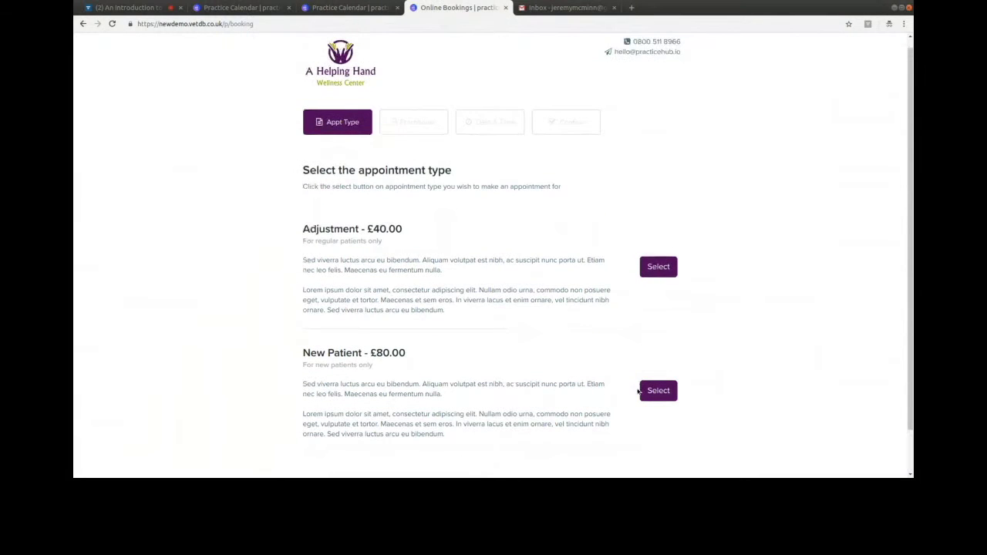
left_click(655, 391)
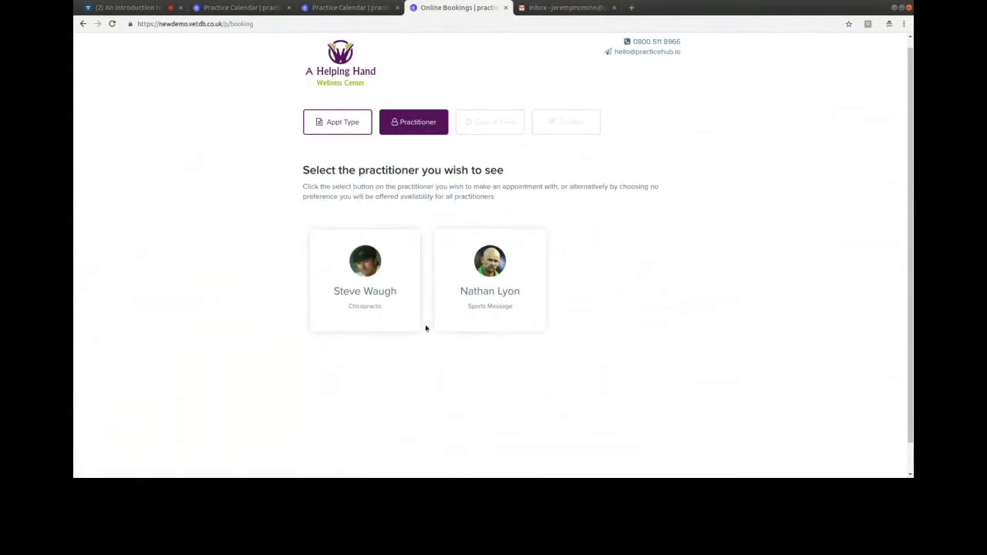
left_click(386, 251)
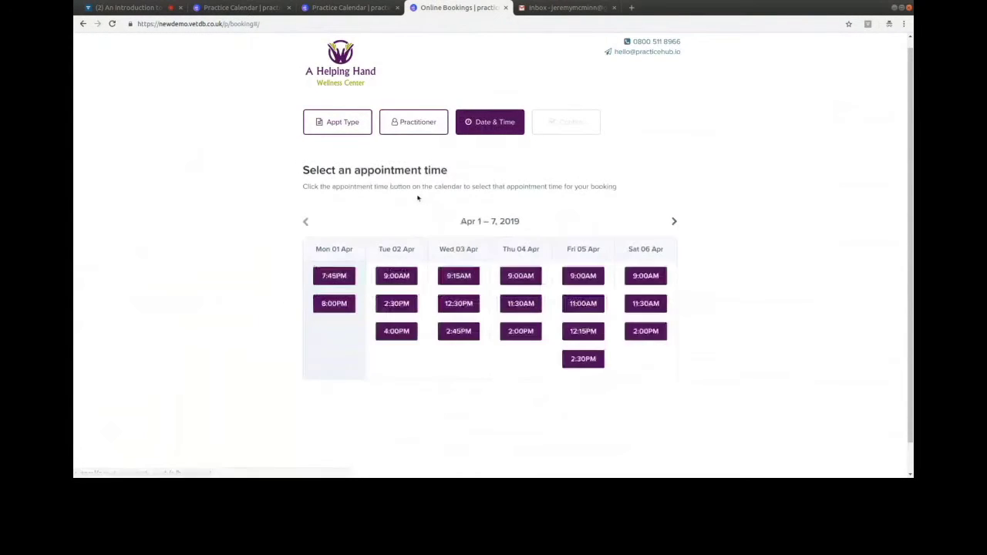
left_click(527, 331)
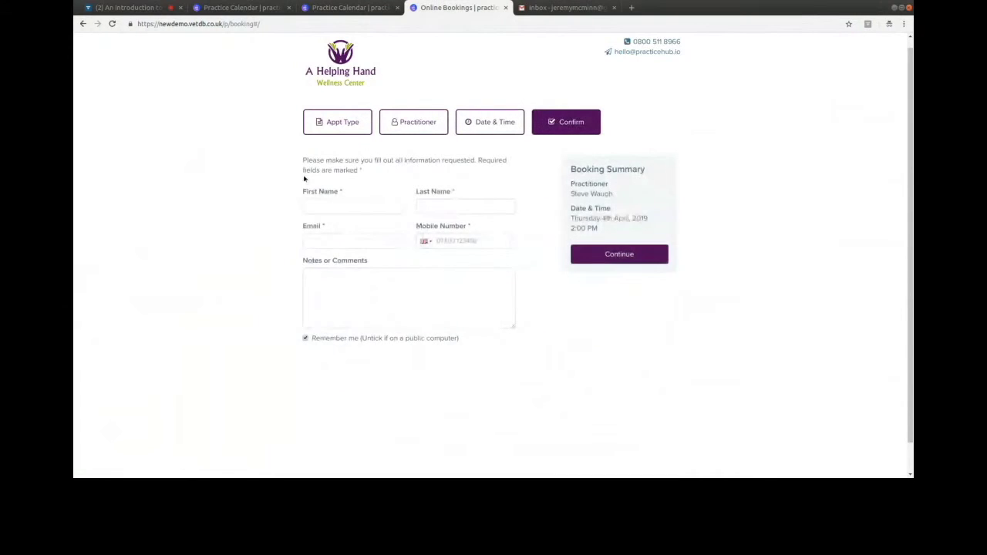
- Fill in the patient's first and last name, e-mail, mobile number and the note 'test'
left_click(327, 207)
type("Steve")
key("Tab")
type("W")
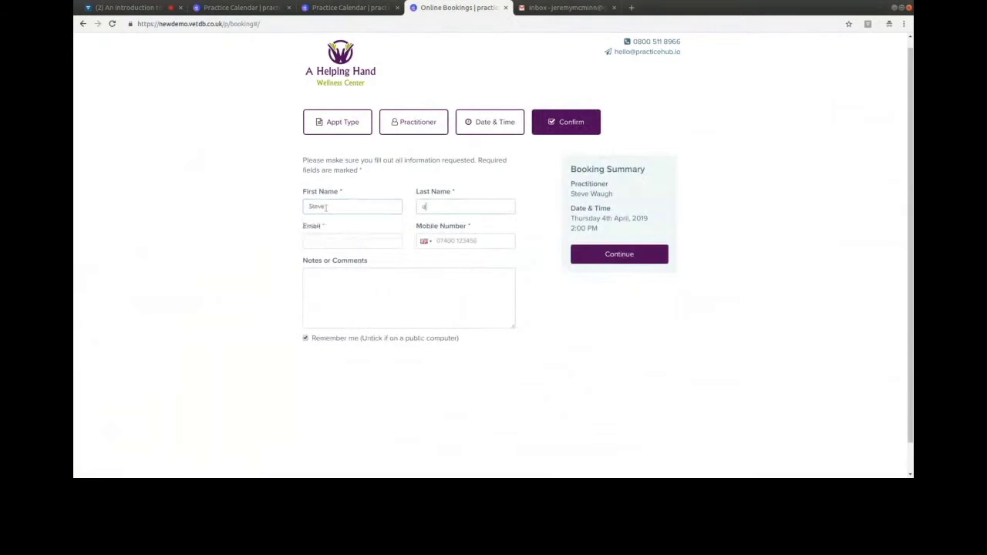
type("augh")
key("Tab")
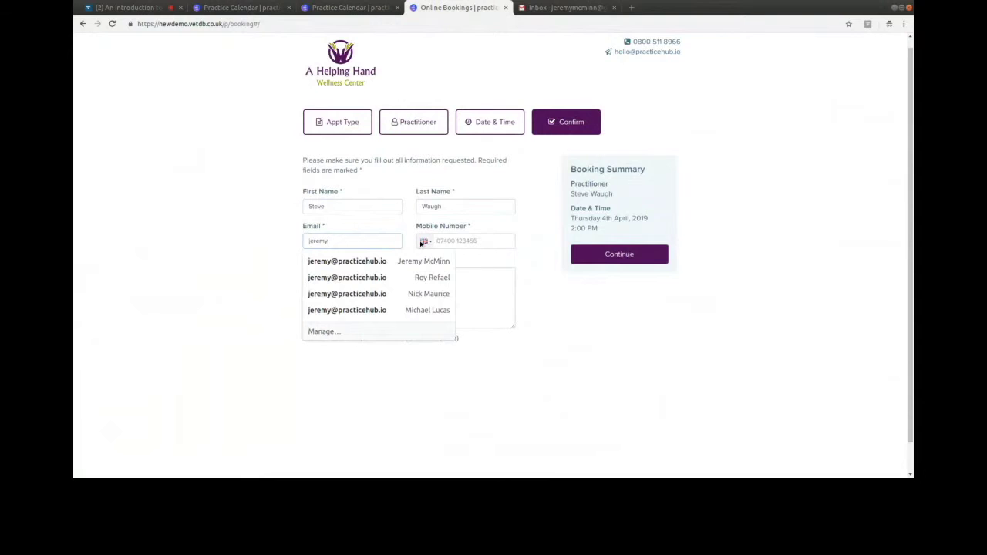
key("Tab")
key("Tab")
type("test")
left_click(619, 254)
- Pay with a test card number, expiry year 2020 and CV code, and book the appointment
left_click(331, 205)
type("42")
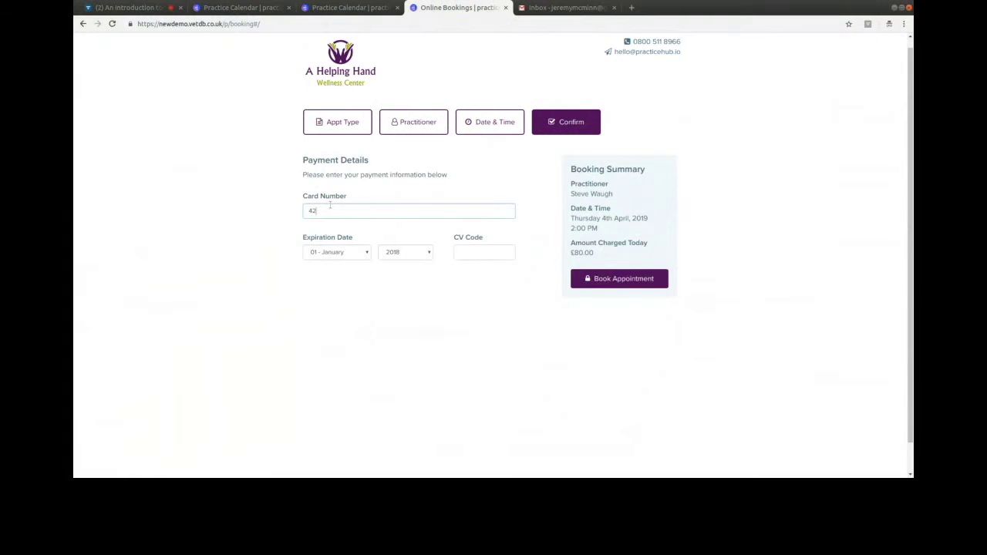
type("4242")
key("BackSpace")
key("BackSpace")
key("BackSpace")
key("BackSpace")
key("BackSpace")
key("BackSpace")
type("4242424242424242")
left_click(418, 256)
key("Down")
key("Down")
left_click(477, 251)
type("123")
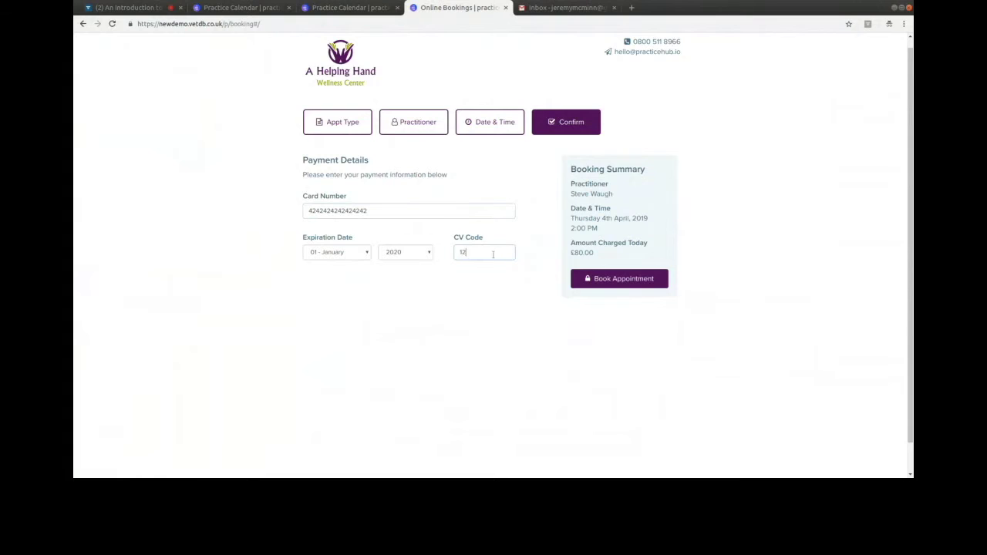
left_click(625, 282)
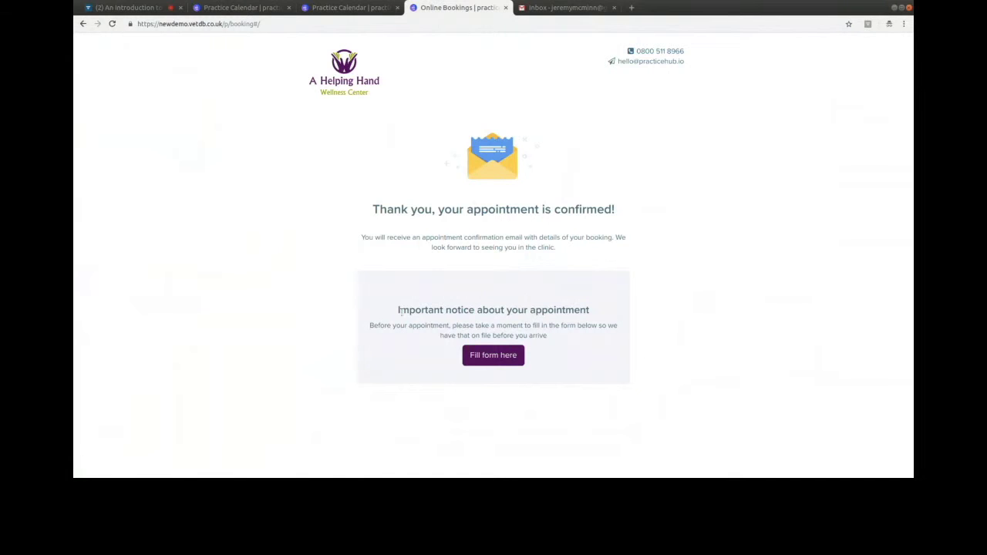
- Start the New Patient Intake form and advance to the visit reasons and symptoms step
left_click(502, 356)
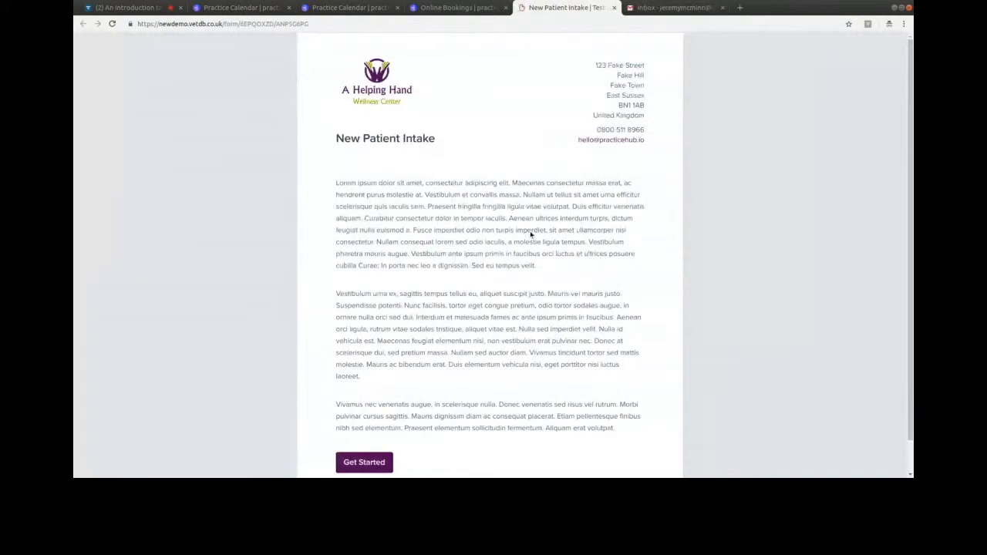
scroll(366, 442, "down", 1)
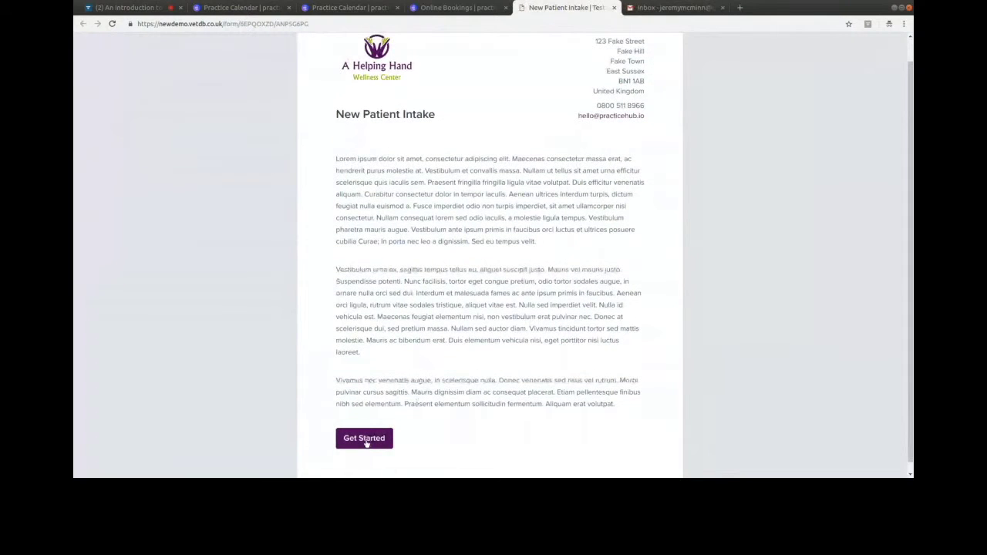
left_click(367, 444)
scroll(555, 266, "down", 4)
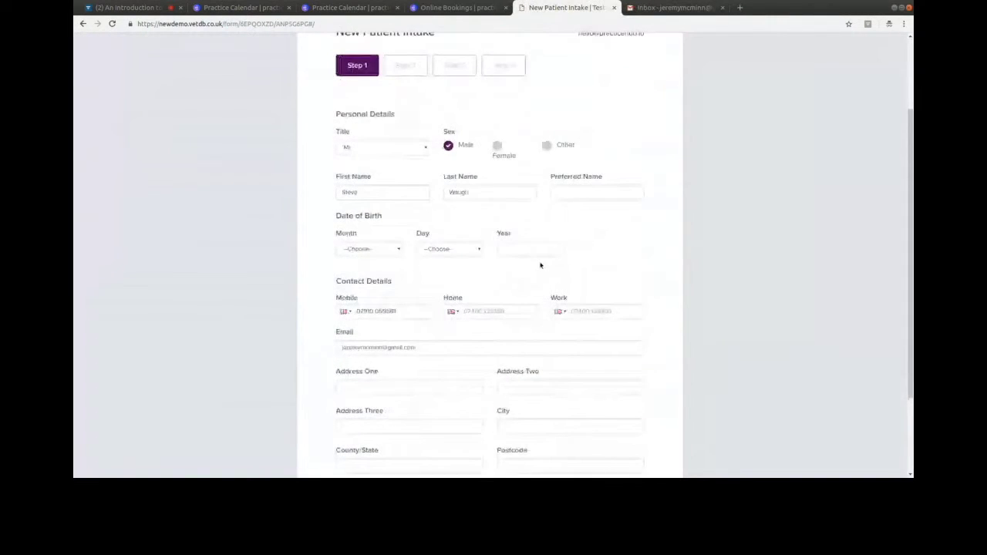
left_click(623, 428)
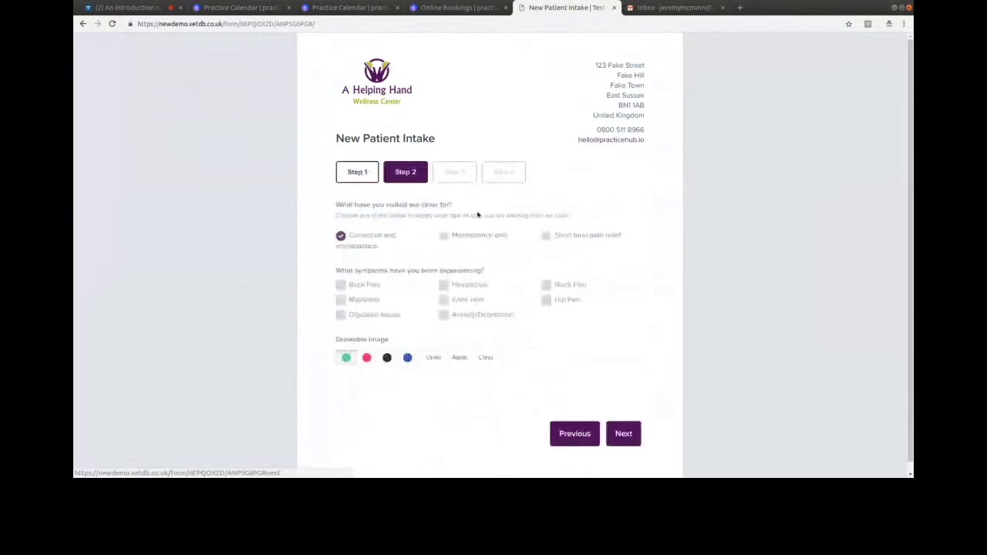
- Mark pain areas on the body diagram in red, including the back figure's left shoulder
scroll(477, 215, "down", 1)
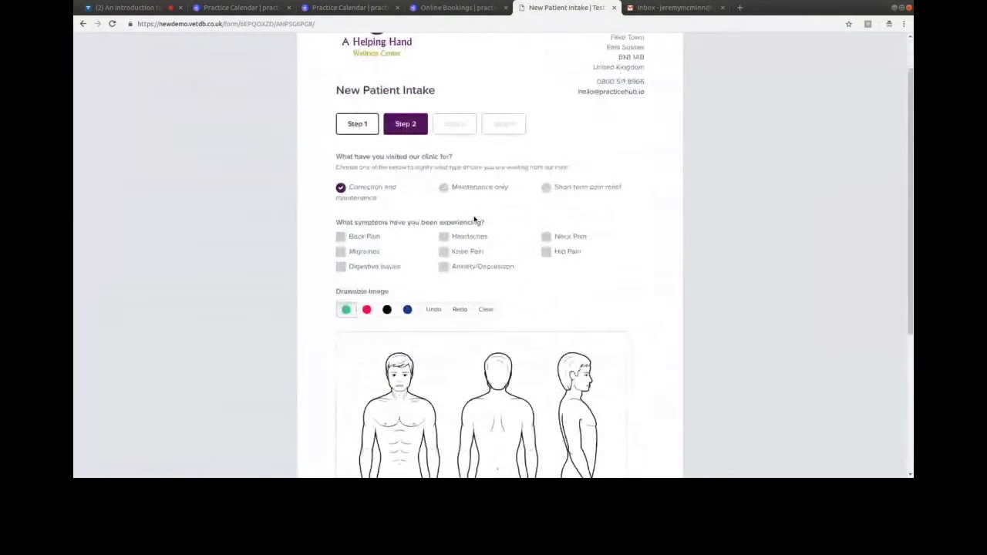
scroll(475, 220, "down", 1)
scroll(466, 215, "down", 2)
left_click(366, 189)
scroll(379, 214, "down", 2)
left_click_drag(410, 345, 413, 344)
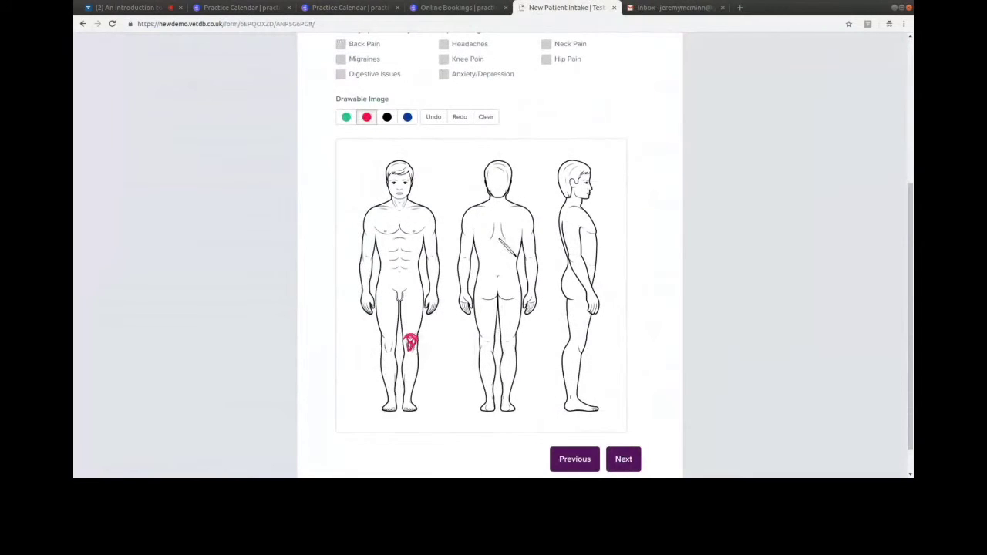
mouse_move(495, 202)
left_mouse_down()
mouse_move(468, 210)
mouse_move(500, 202)
left_mouse_up()
scroll(649, 383, "down", 1)
- Sign the consent box, grant marketing permission, submit the form and return to the calendar
left_click(623, 424)
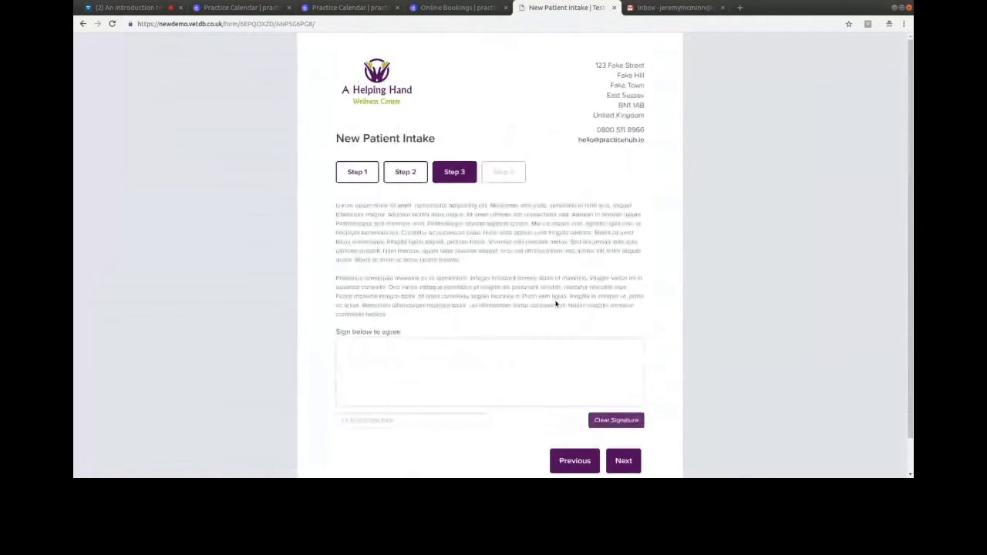
scroll(358, 346, "down", 1)
mouse_move(349, 338)
left_mouse_down()
mouse_move(420, 322)
mouse_move(438, 333)
mouse_move(618, 320)
left_mouse_up()
left_click(623, 423)
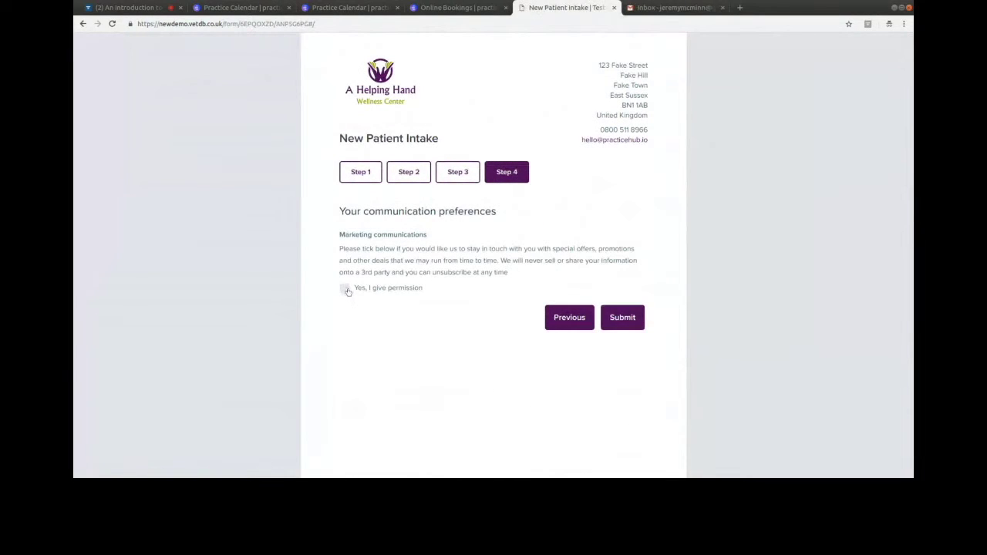
left_click(344, 289)
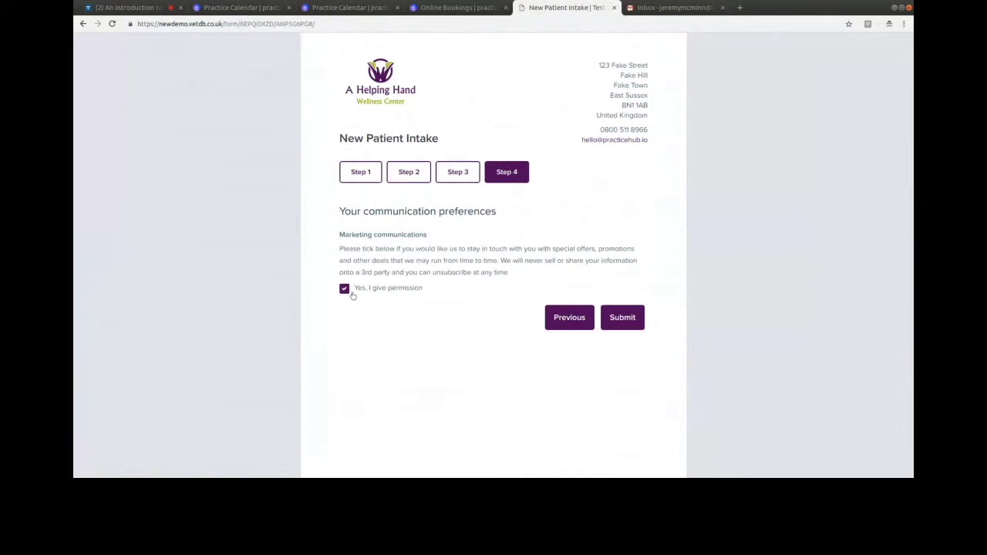
left_click(621, 322)
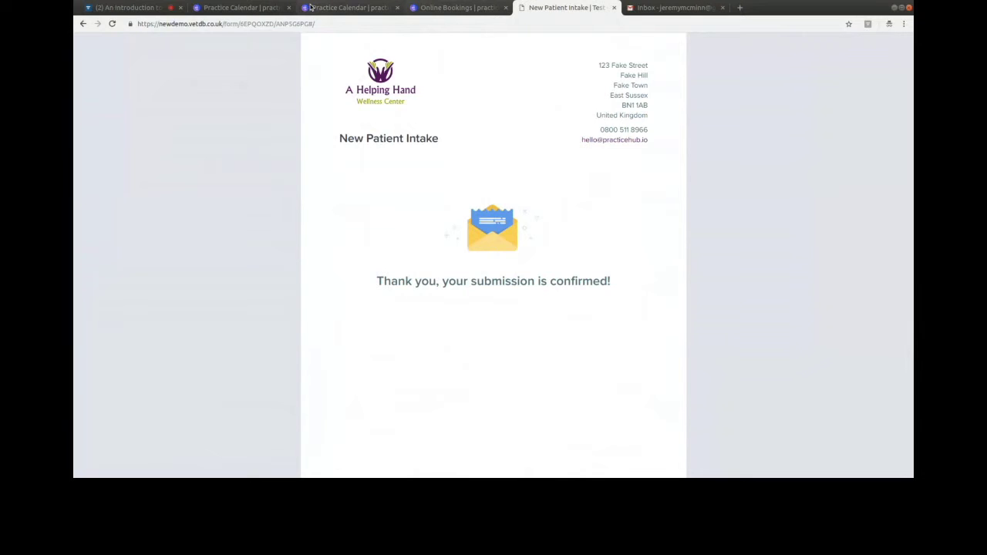
left_click(239, 7)
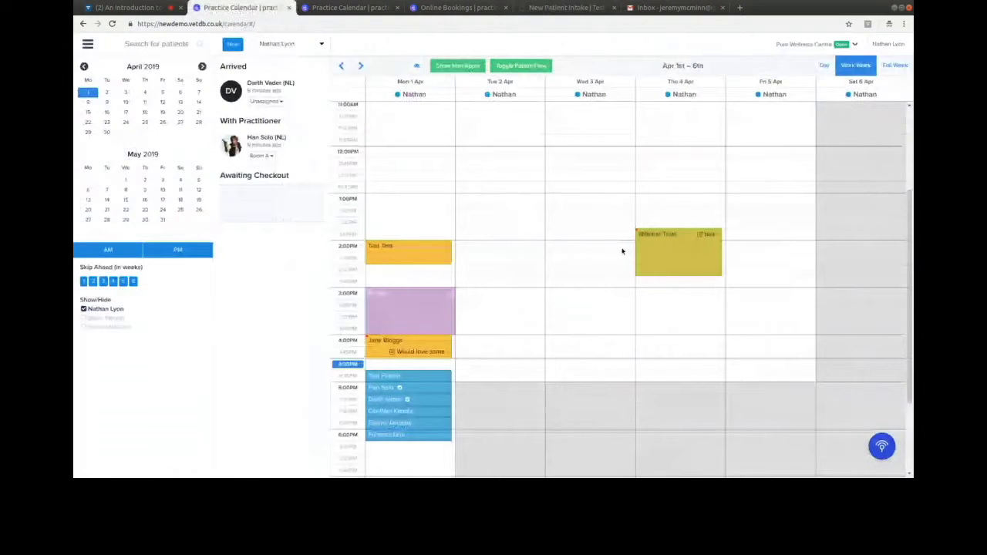
- Show another practitioner's calendar, review the Thursday 2 PM patient's billing record, then open clinic options
scroll(622, 252, "down", 3)
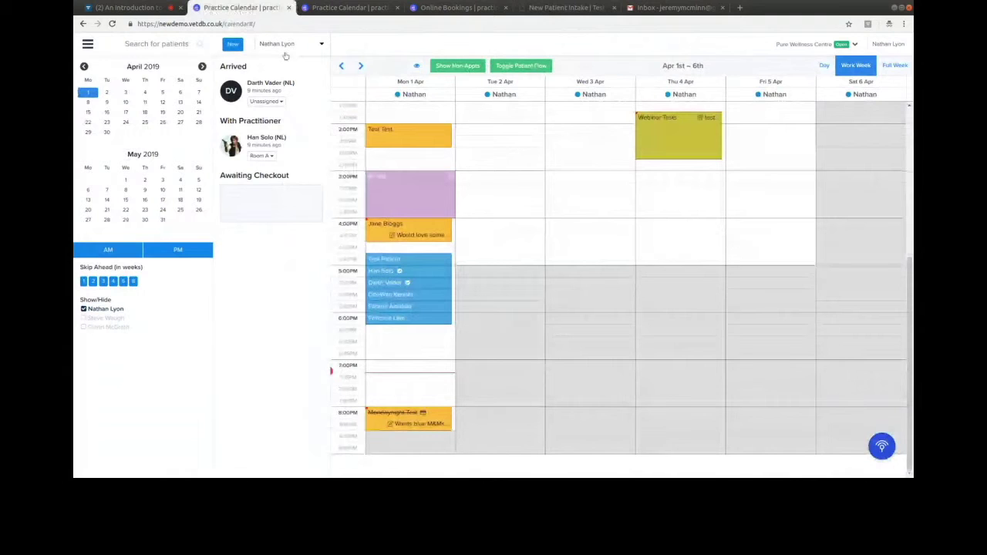
left_click(286, 55)
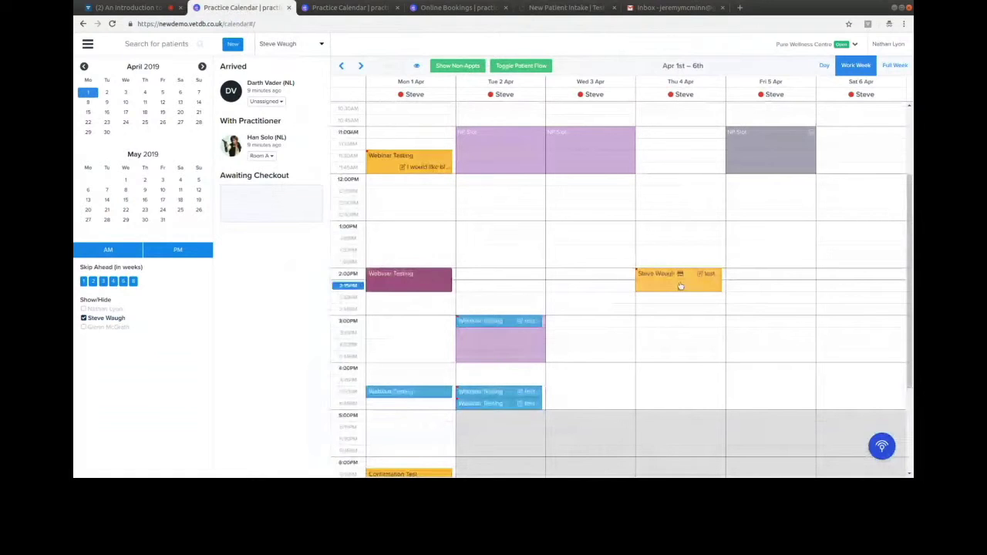
mouse_move(680, 286)
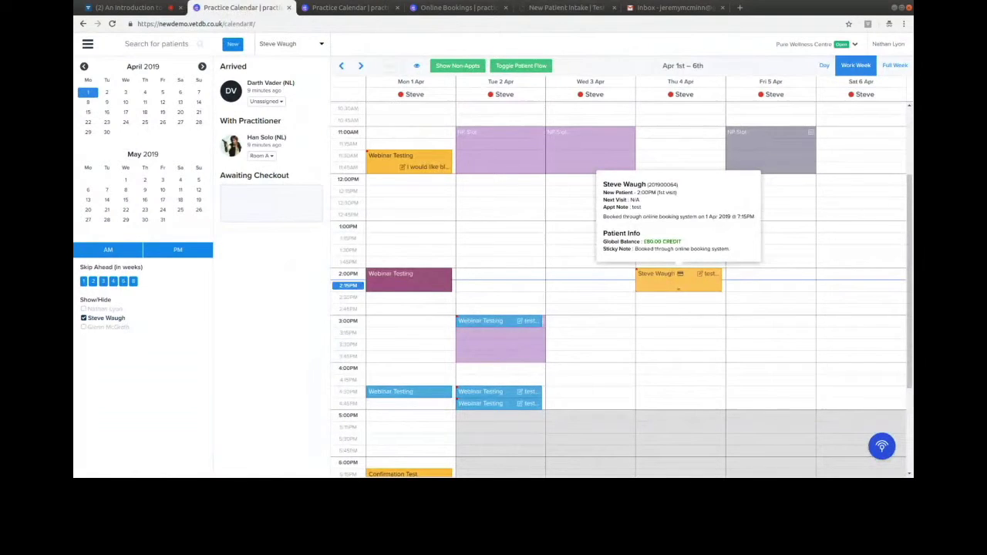
left_click(679, 284)
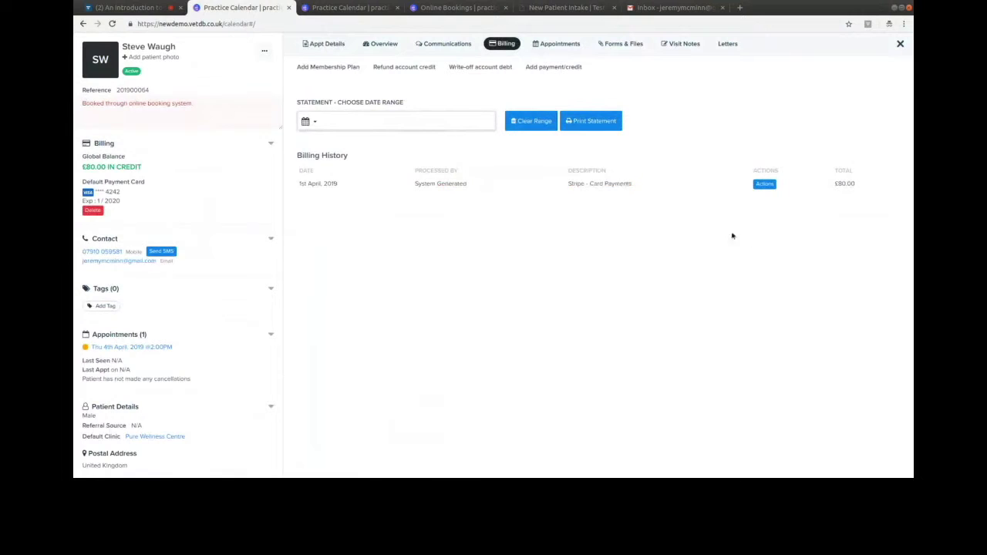
left_click(901, 45)
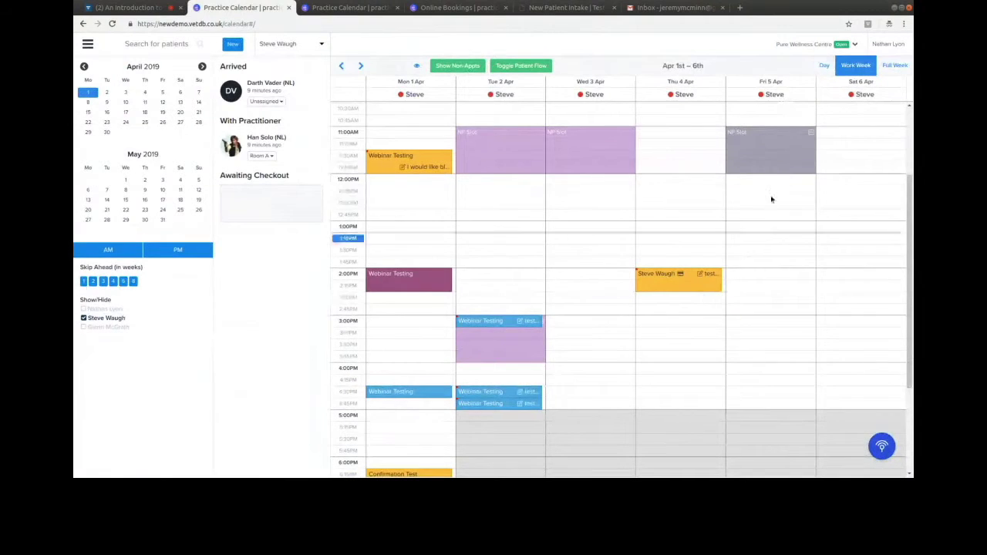
left_click(805, 44)
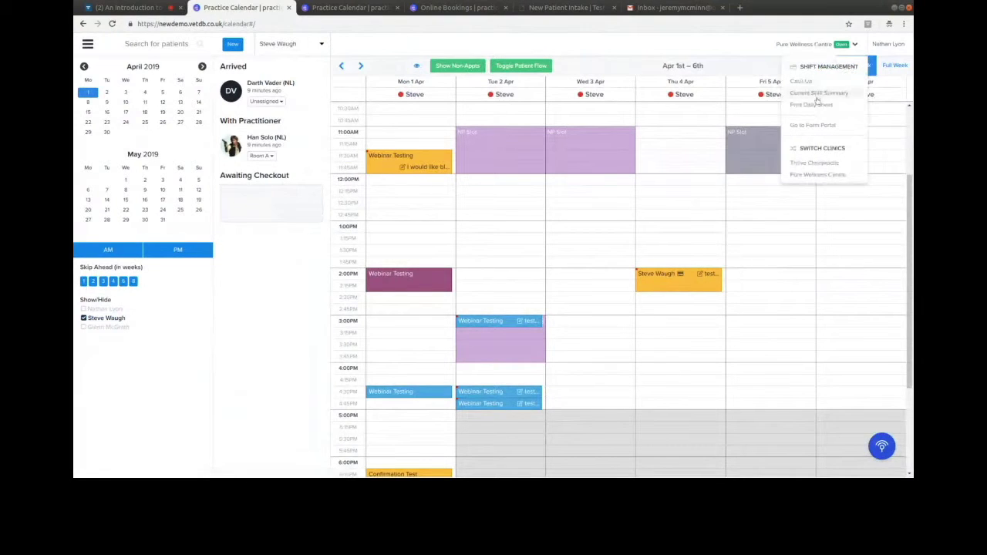
- Open the Mondaynight Test New Patient Intake form from the portal, re-enter the password, and return to the calendar
left_click(806, 125)
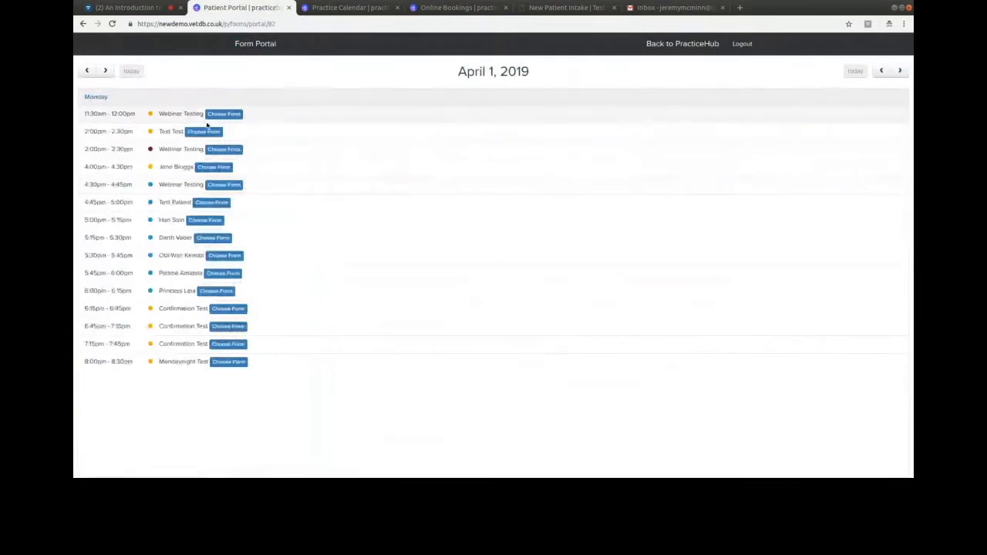
left_click(228, 363)
left_click(237, 375)
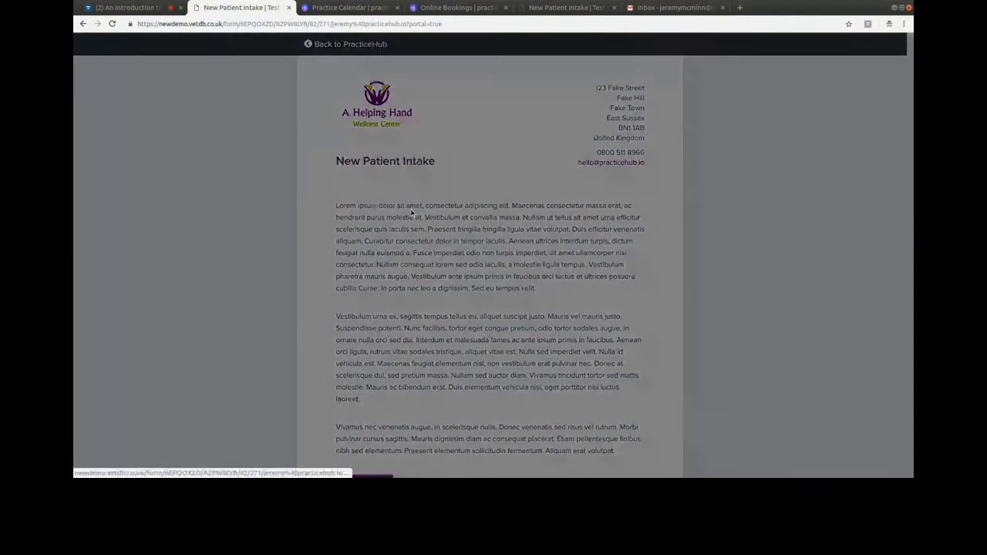
type("••••")
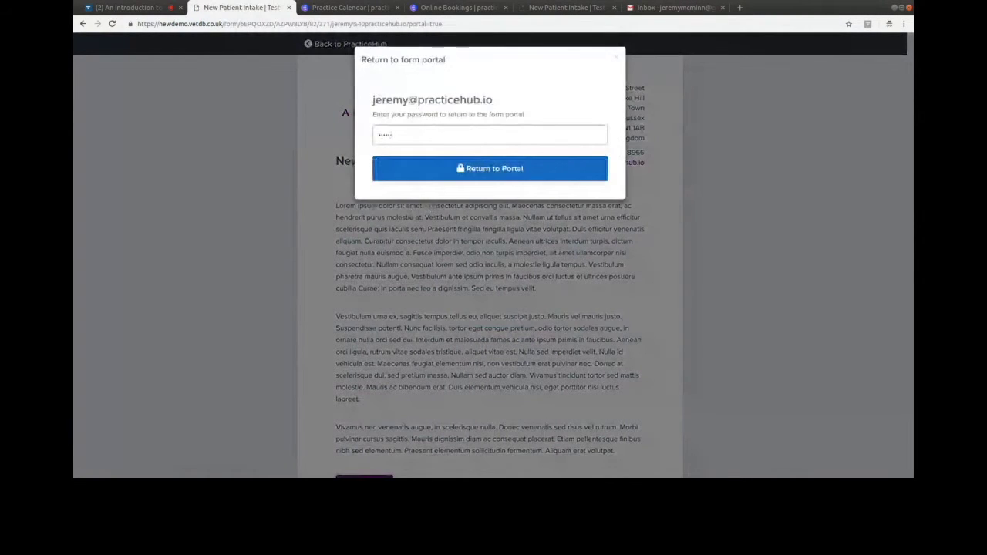
left_click(418, 169)
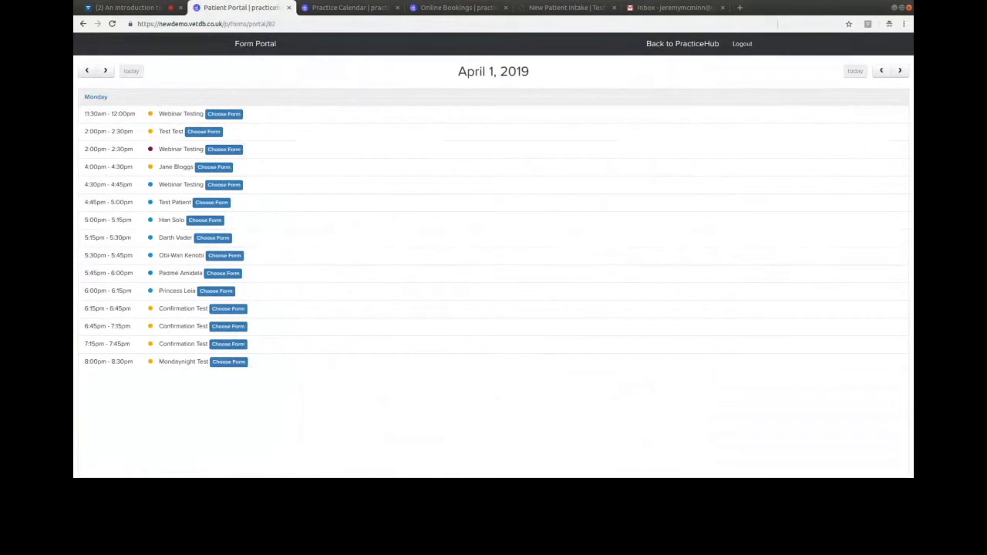
left_click(661, 44)
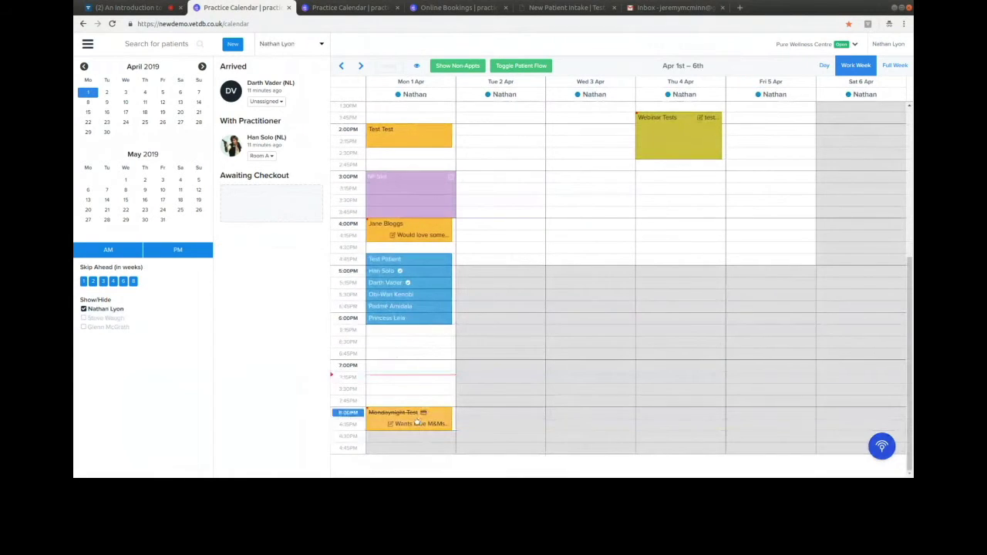
- Open the 5:45 PM appointment and add a Silver – £60.00 membership starting 1 May 2019
left_click(395, 307)
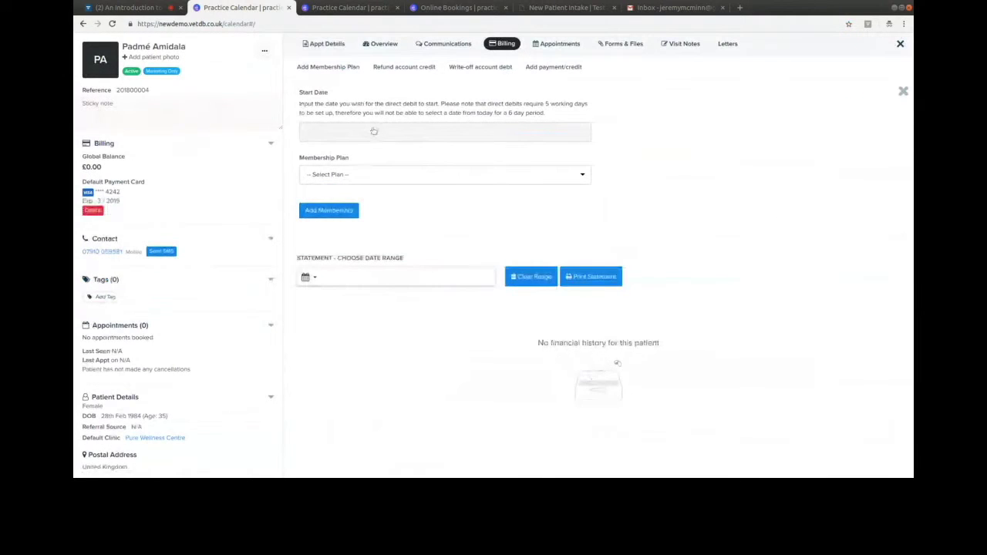
left_click(375, 133)
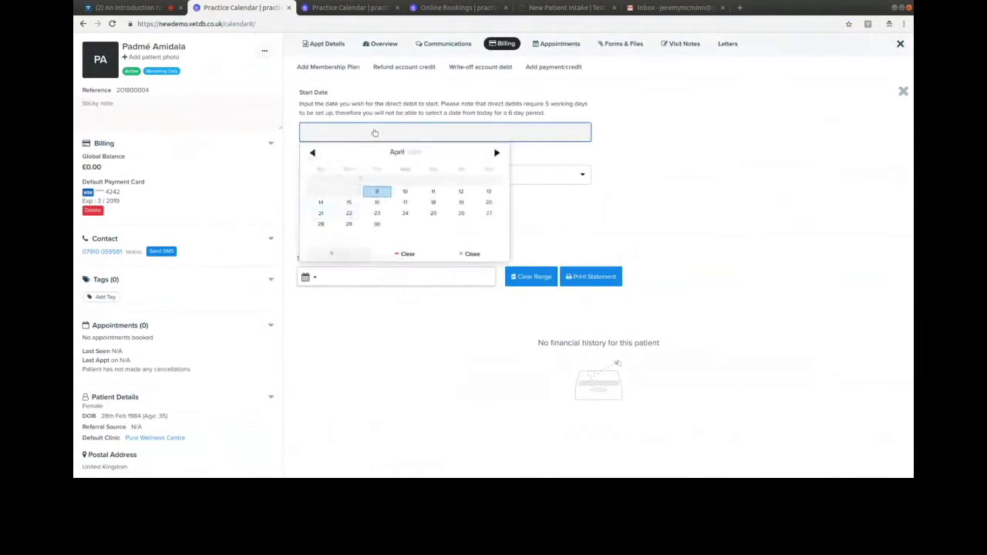
left_click(497, 154)
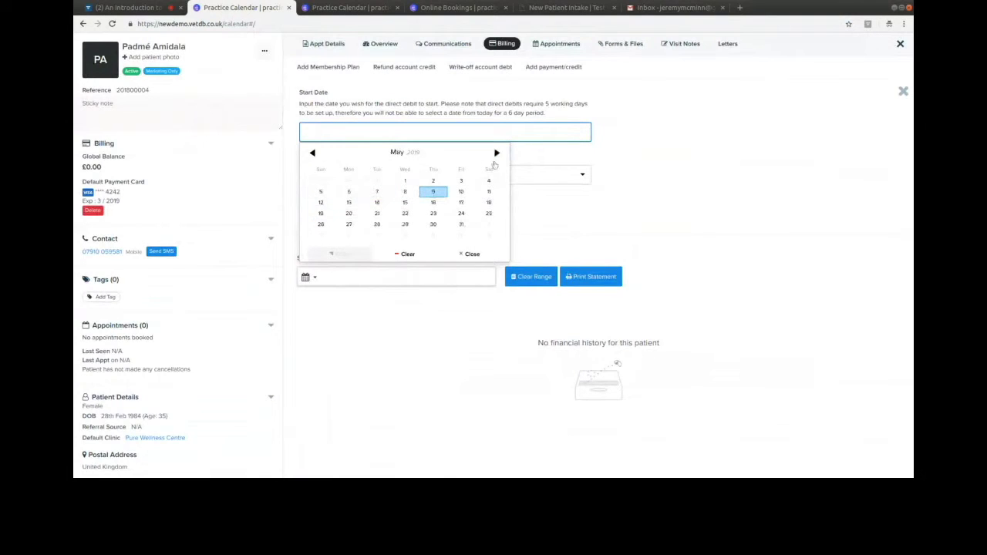
left_click(405, 181)
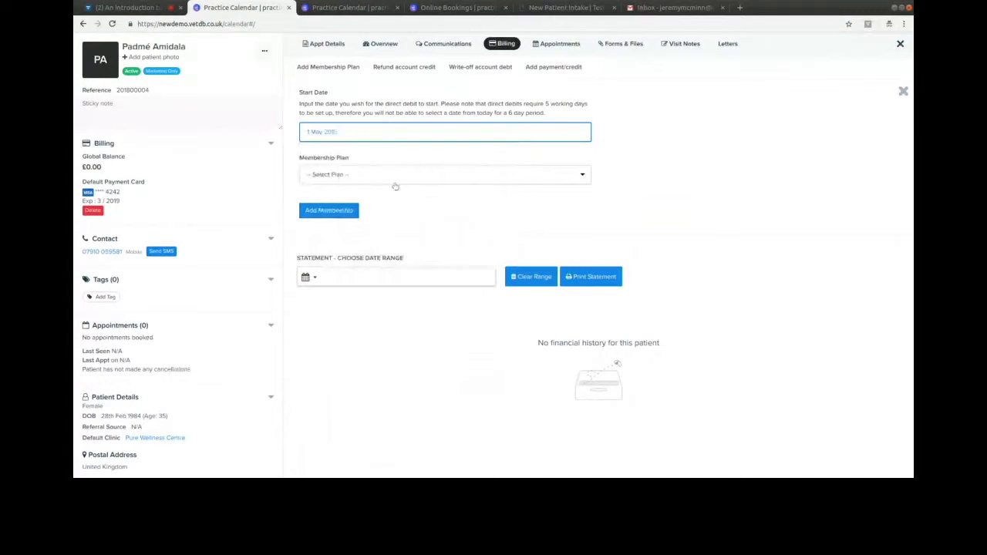
left_click(395, 187)
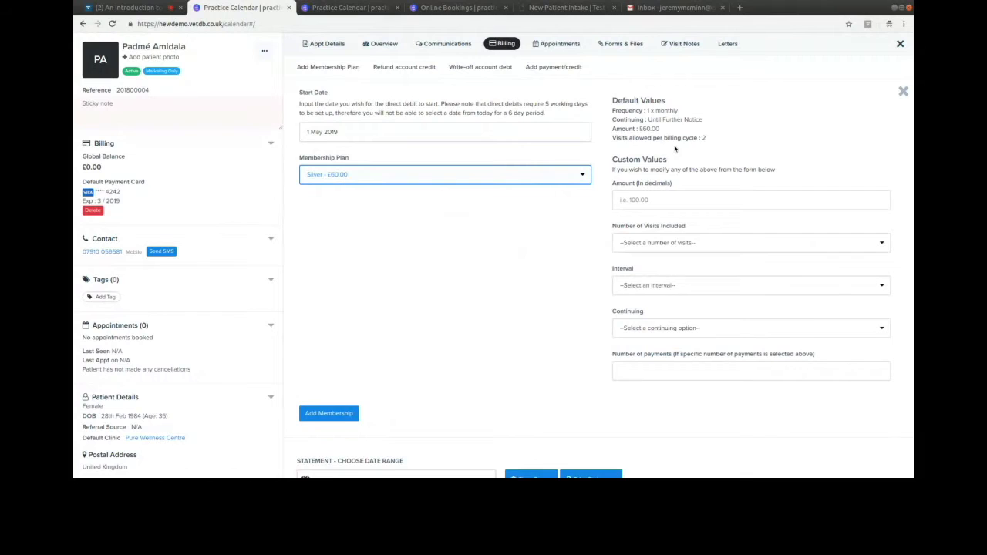
key("Down")
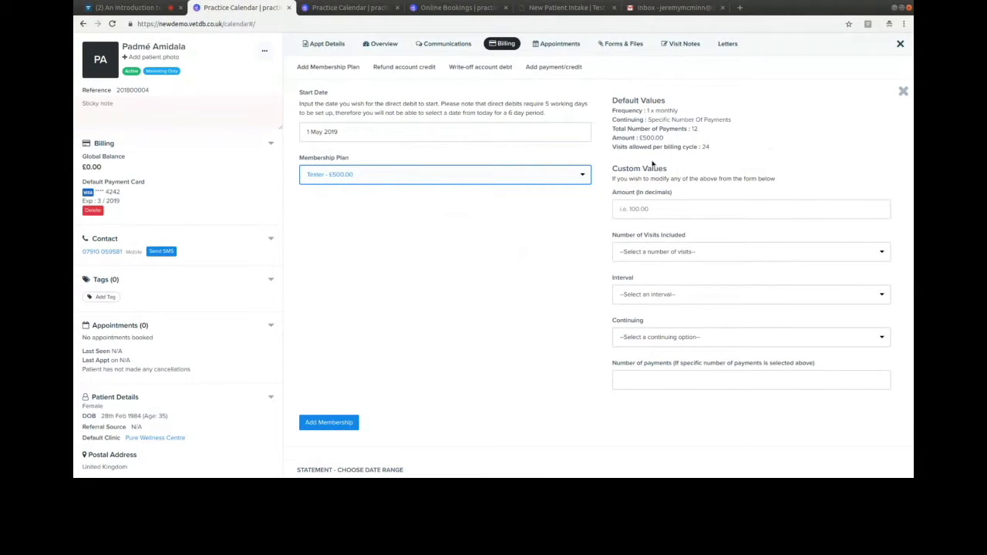
left_click(337, 183)
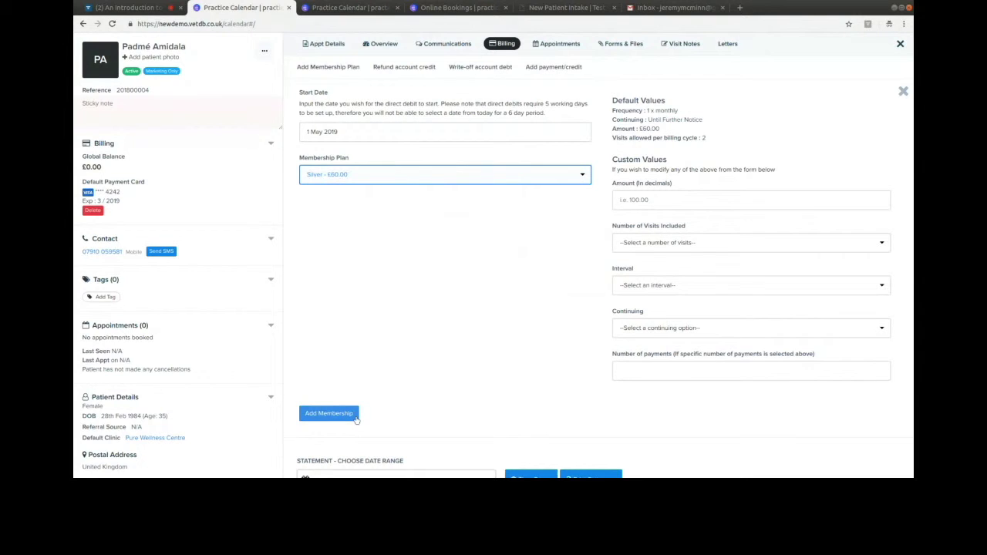
left_click(355, 417)
- Confirm the membership and fill in the payer's e-mail and address from the suggestions
left_click(568, 143)
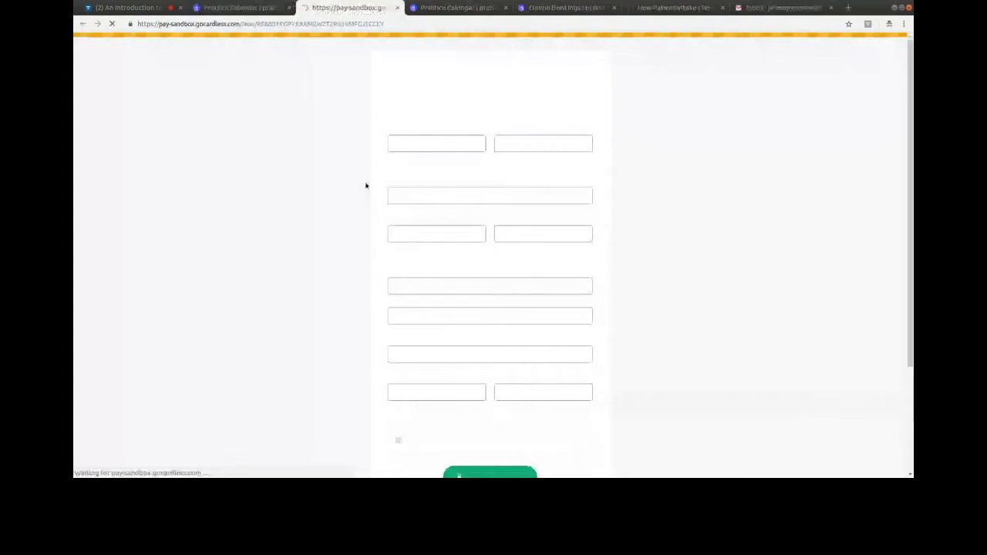
left_click(419, 196)
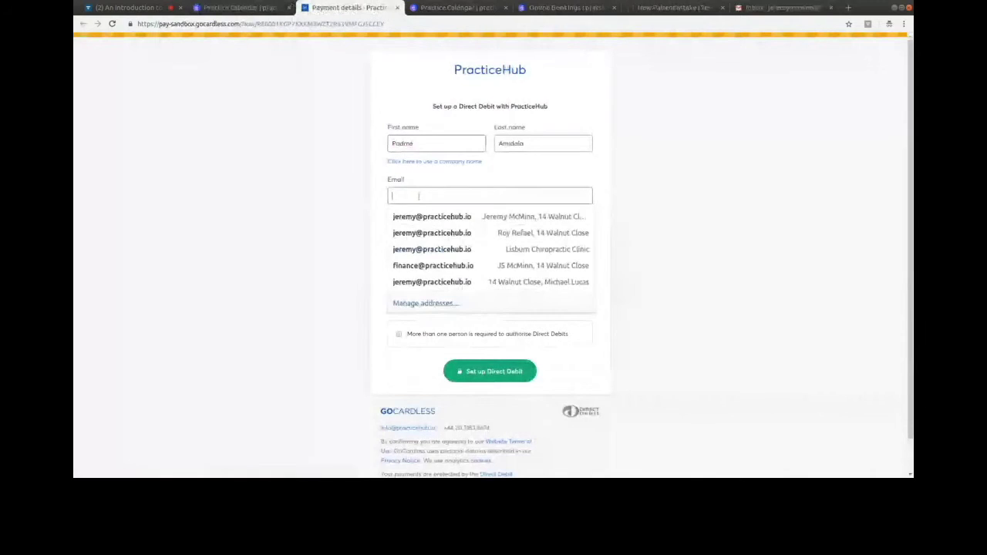
key("Tab")
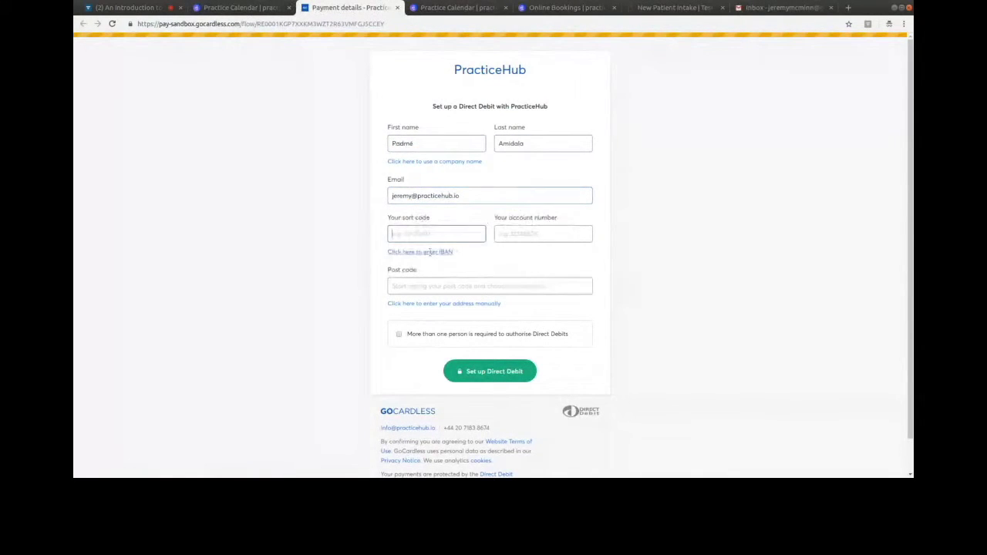
left_click(432, 282)
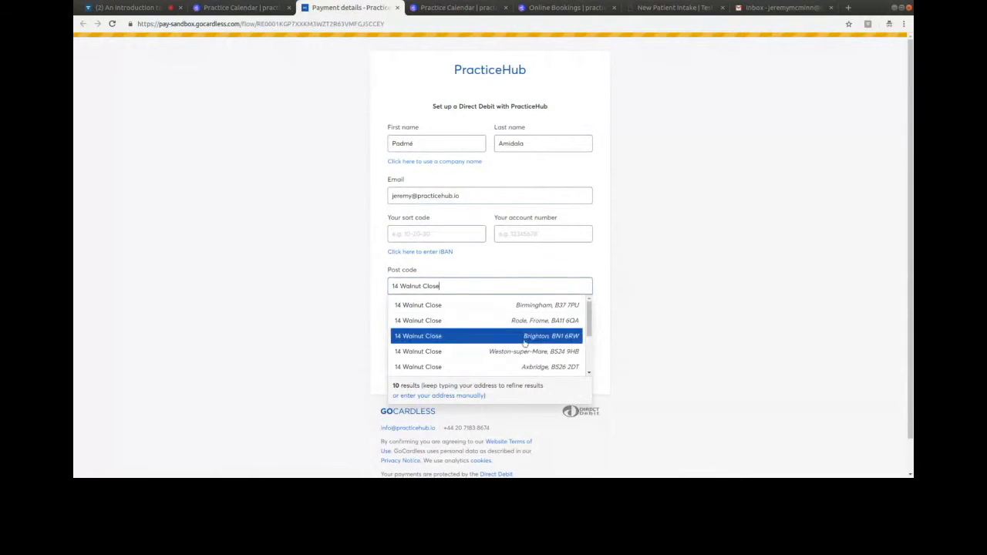
left_click(463, 337)
- Enter the payer's sort code and account number, then submit and confirm the Direct Debit
left_click(454, 228)
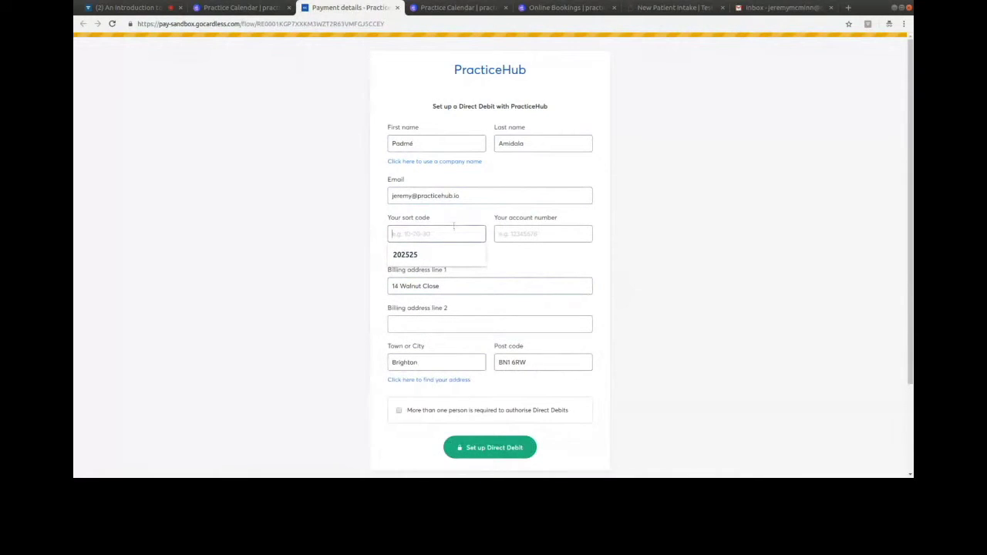
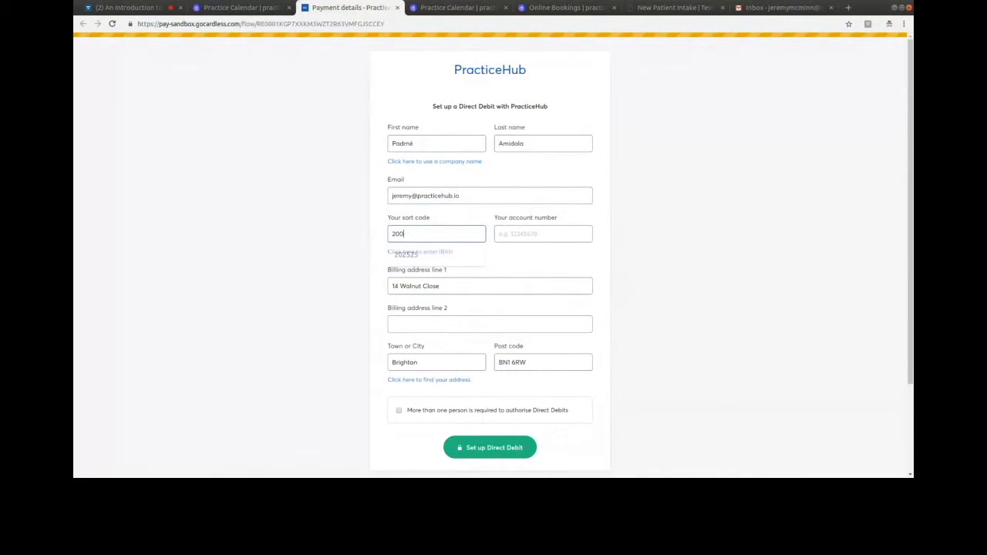
key("Tab")
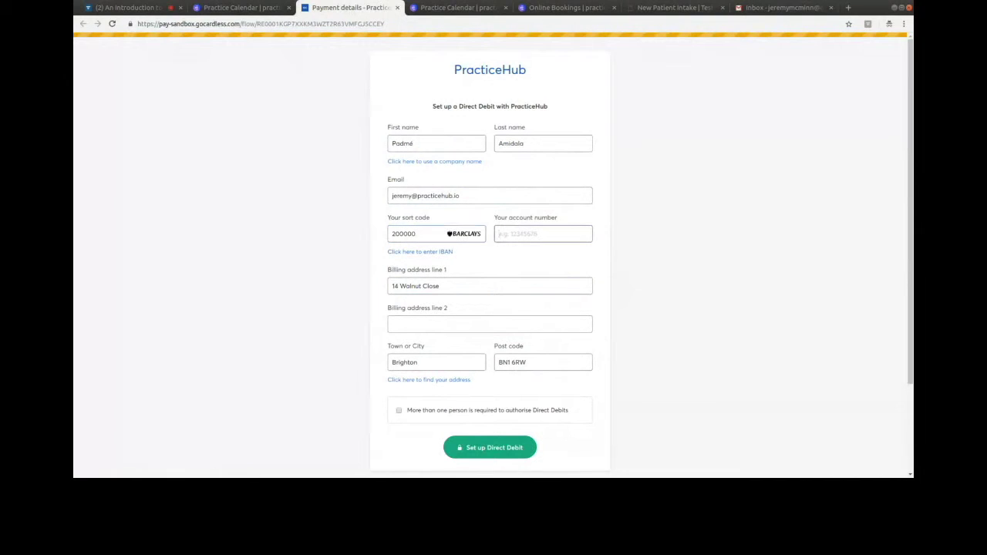
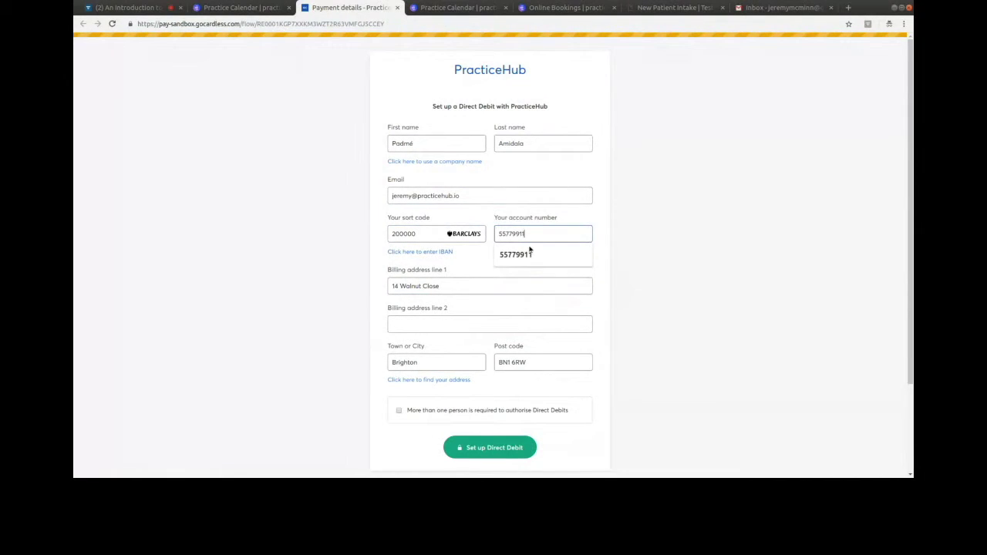
left_click(611, 321)
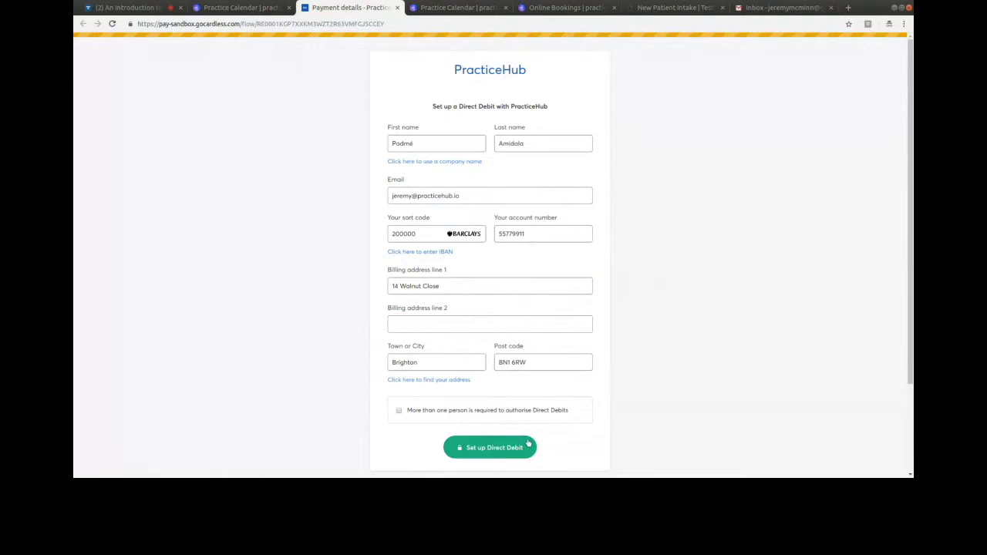
left_click(495, 450)
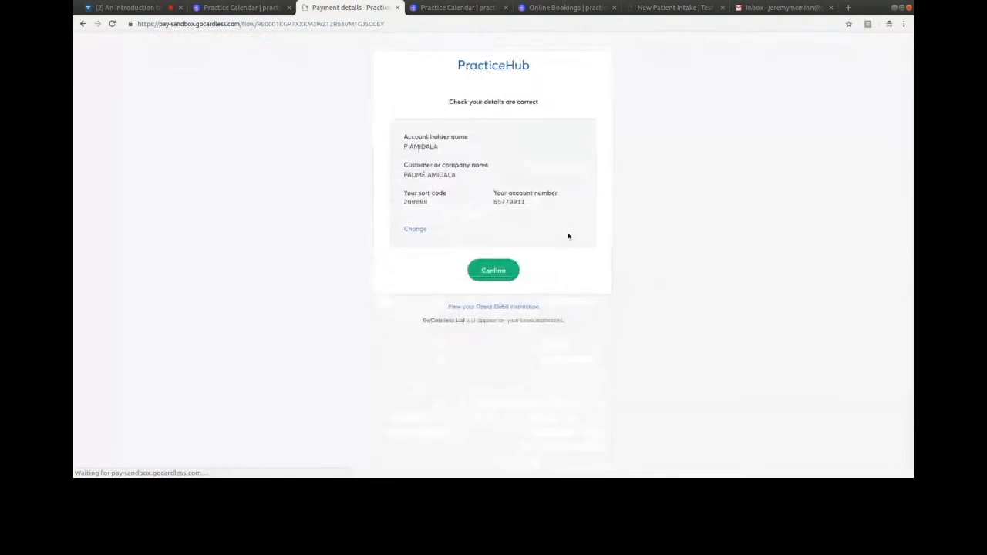
left_click(504, 266)
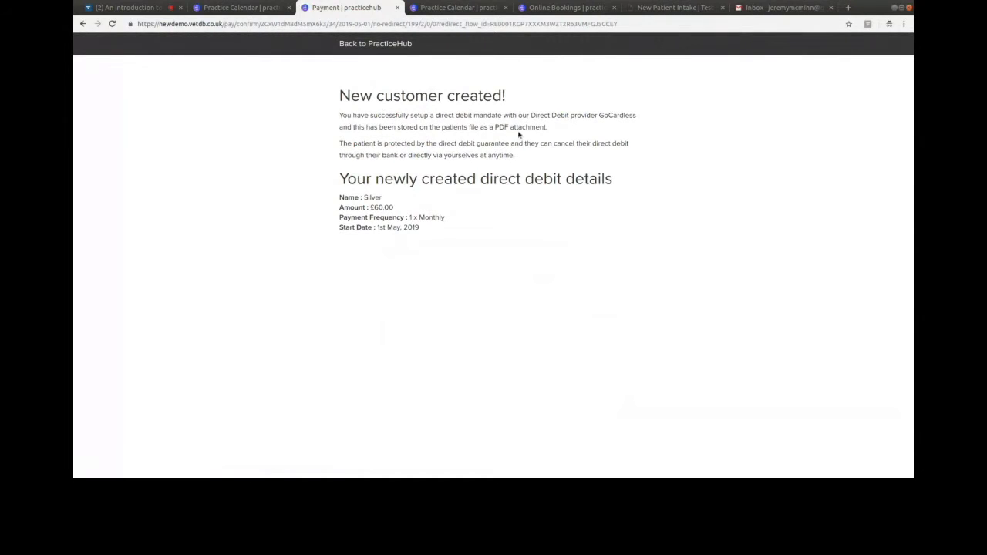
- Review the direct debit mandate PDF in the patient's Forms & Files, then open the 5:45pm adjustment appointment
left_click(199, 12)
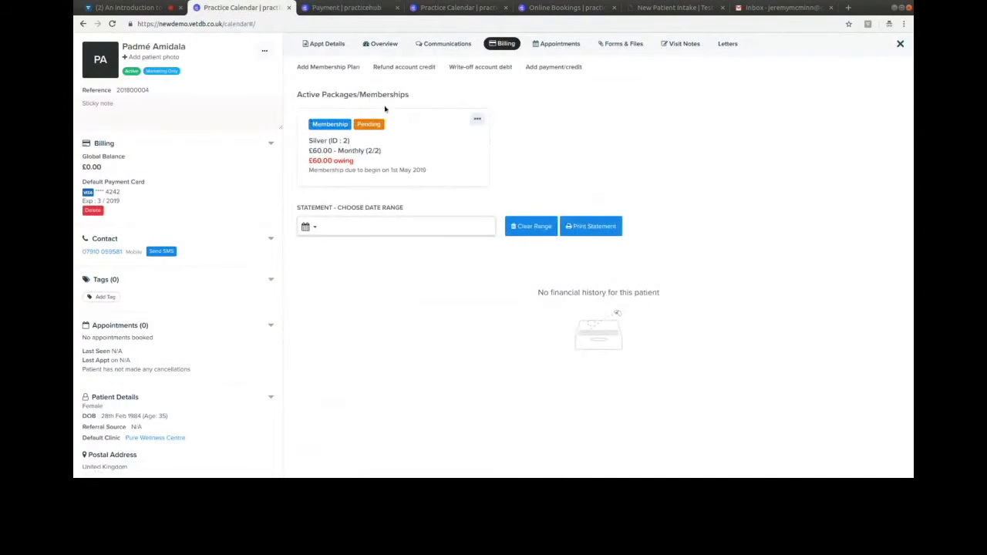
left_click(609, 45)
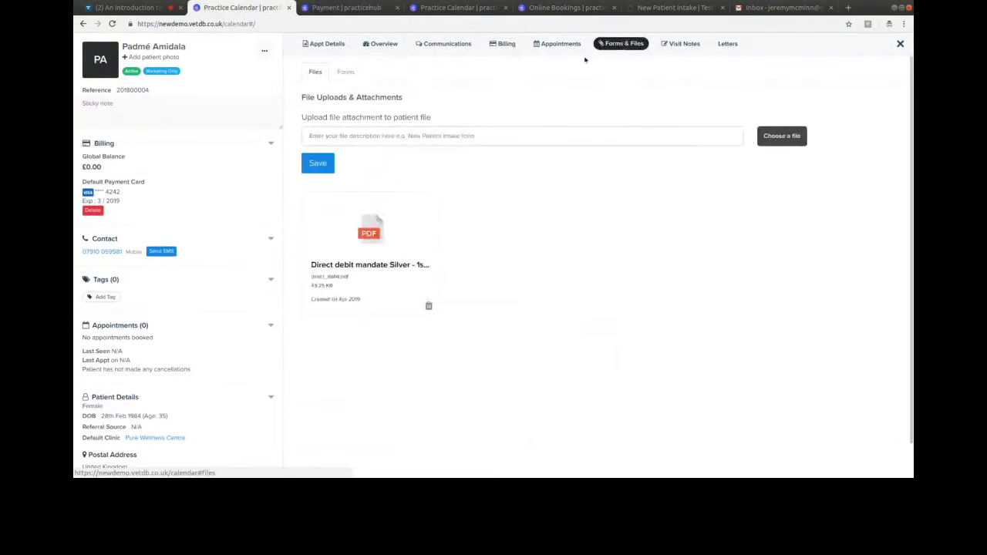
left_click(372, 222)
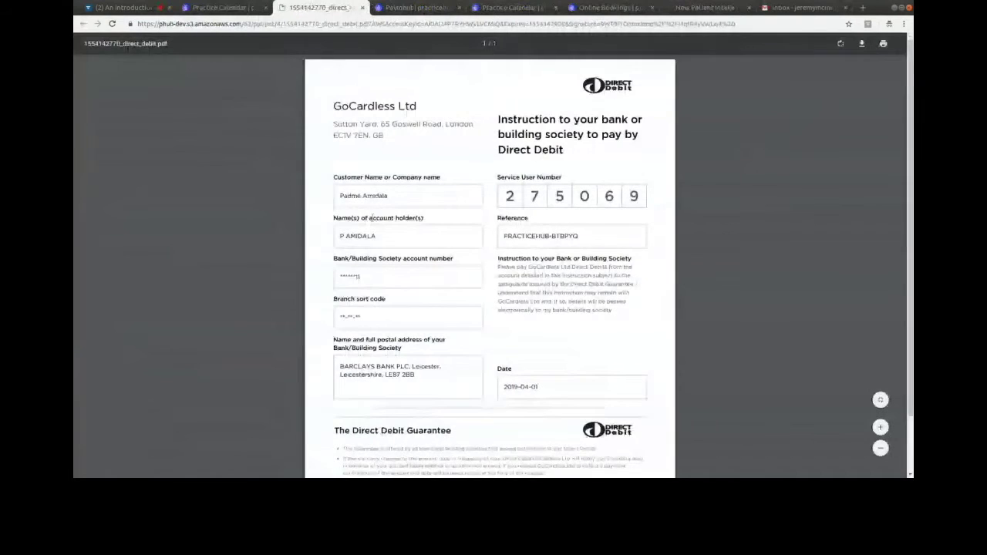
left_click(362, 8)
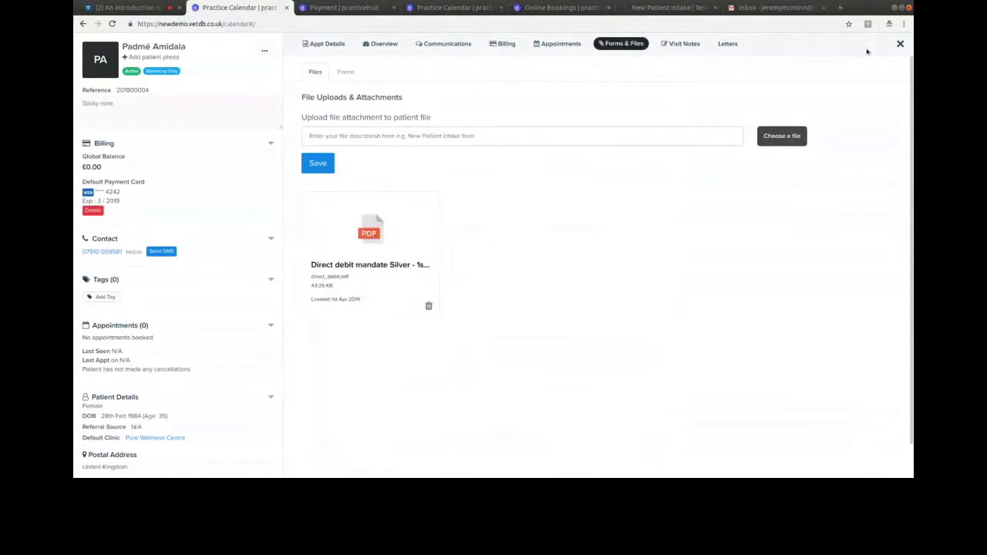
left_click(900, 43)
left_click(401, 318)
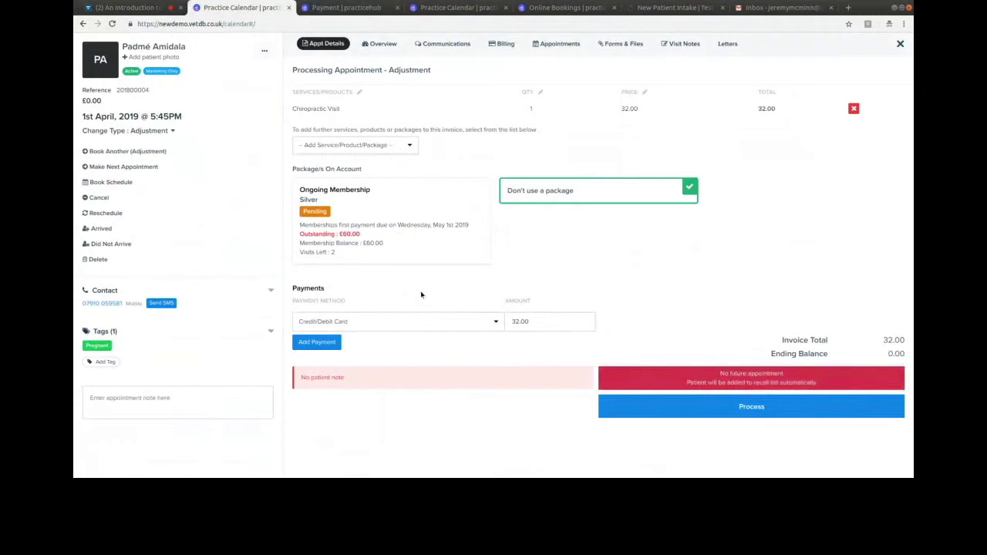
- Apply the Ongoing Membership package, enter a 60.00 payment and process the 5:45PM appointment
left_click(409, 214)
left_click(570, 169)
left_click_drag(532, 325, 484, 321)
type("60.00")
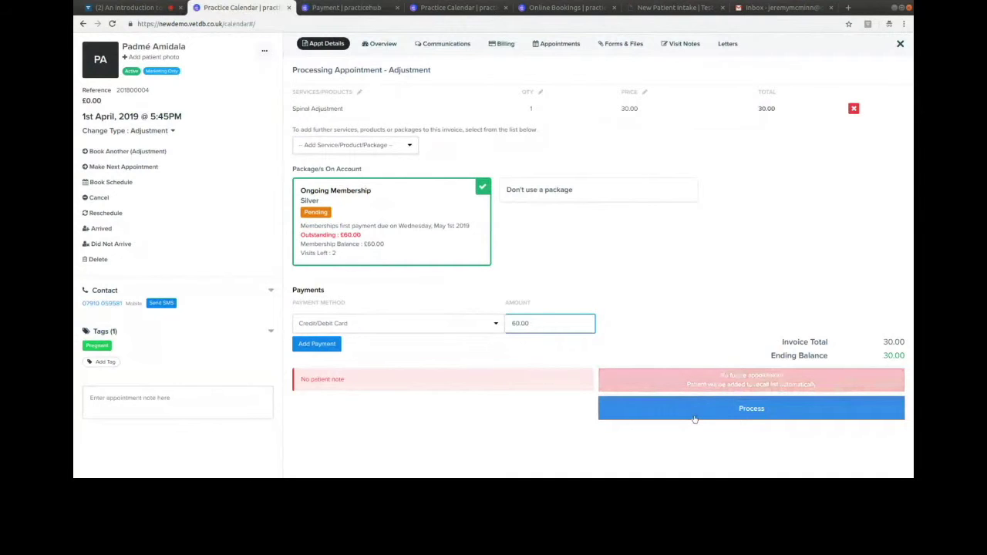
left_click(694, 418)
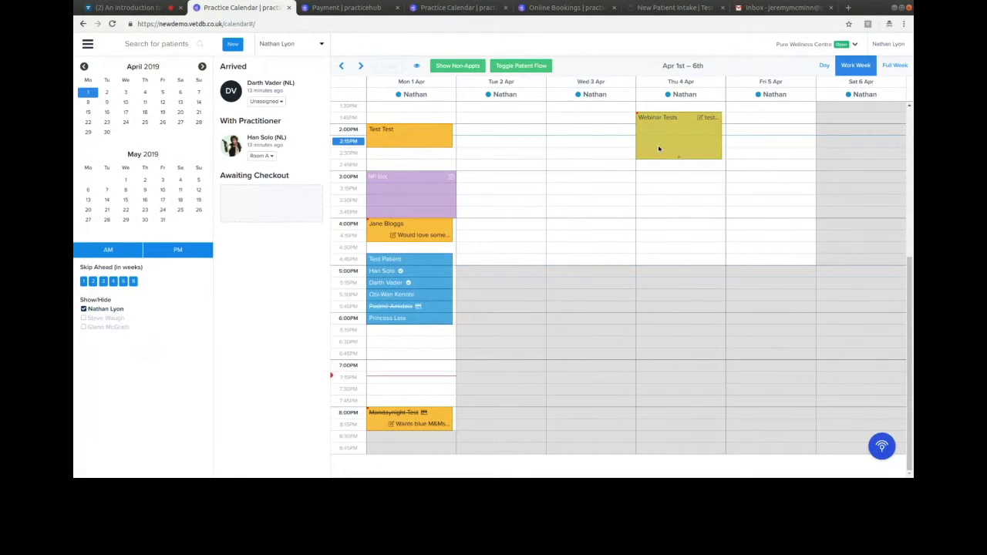
- Open and close the main navigation, then switch to the Monday 1 April list day view
left_click(89, 45)
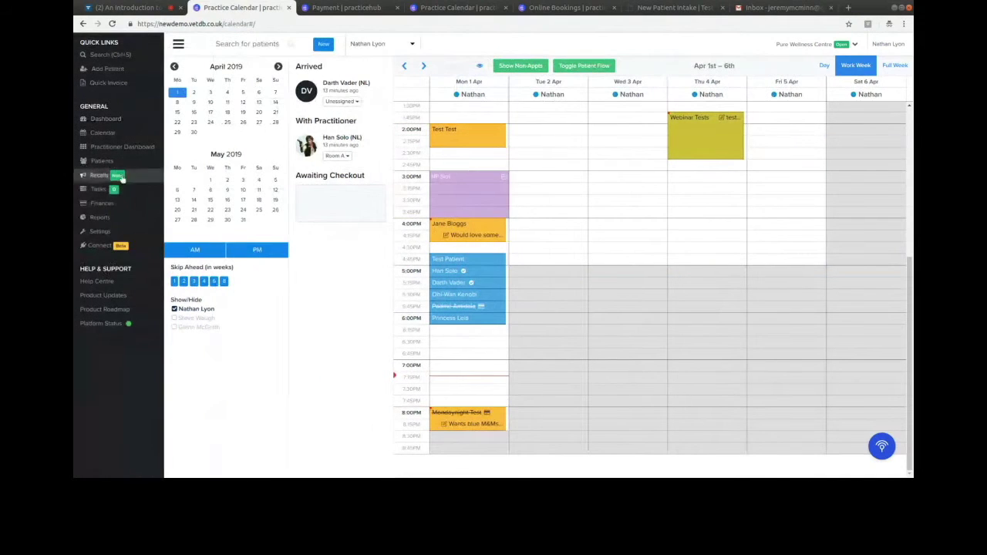
left_click(178, 44)
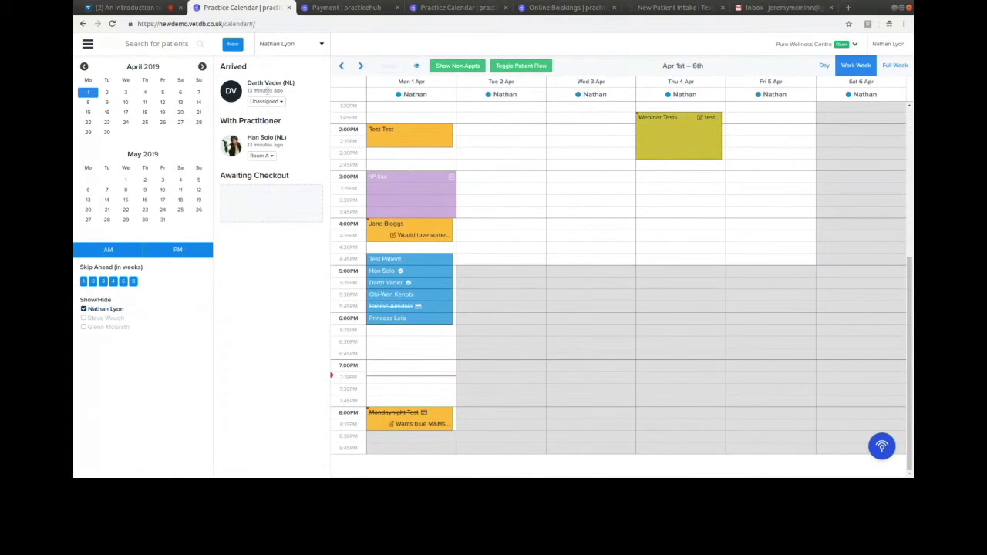
left_click(440, 7)
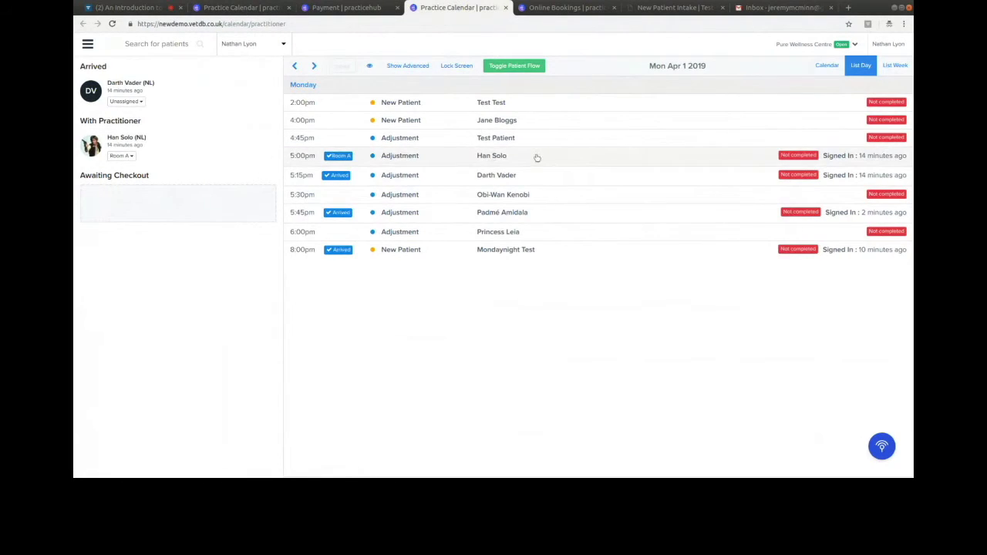
- Open the 5:00pm adjustment patient's row to view their visit notes history
left_click(537, 158)
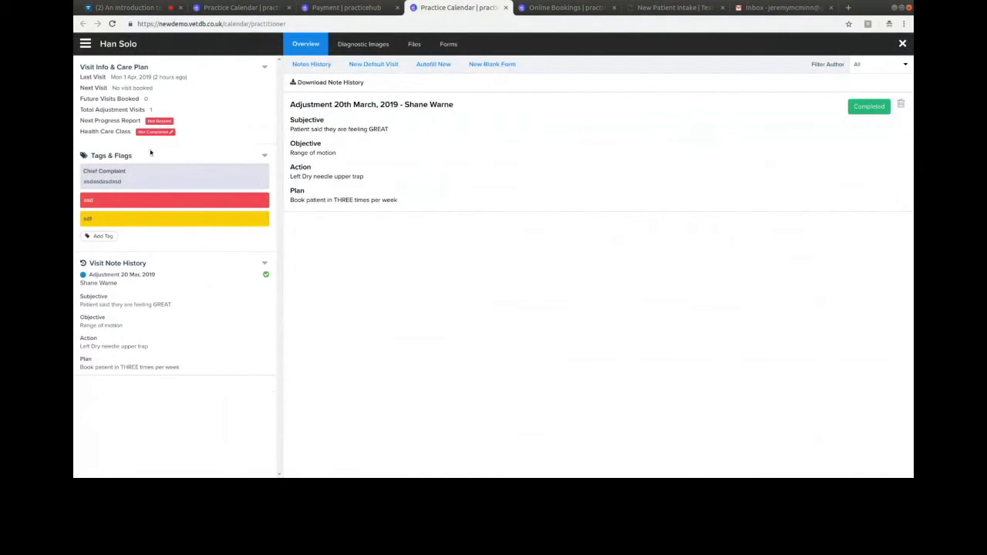
left_click(241, 9)
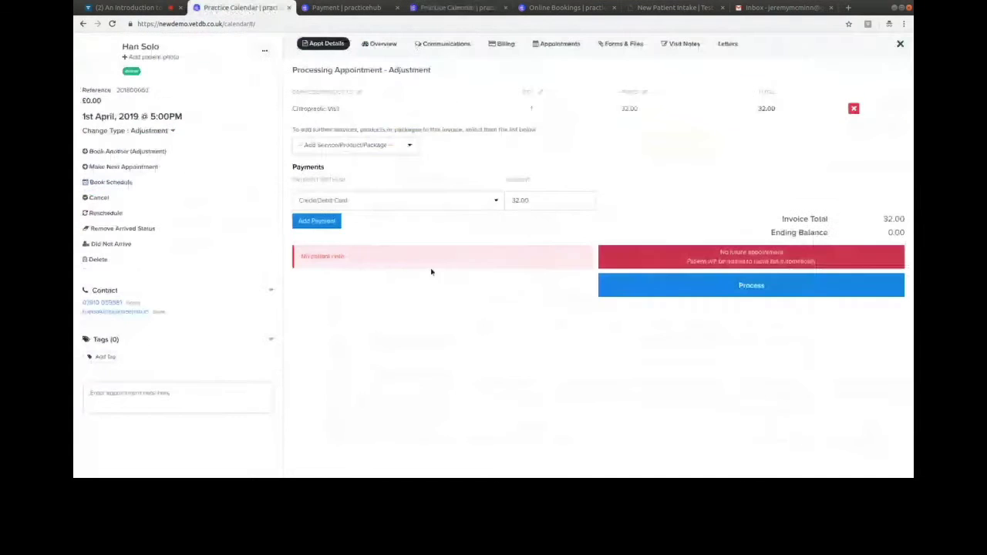
left_click(444, 11)
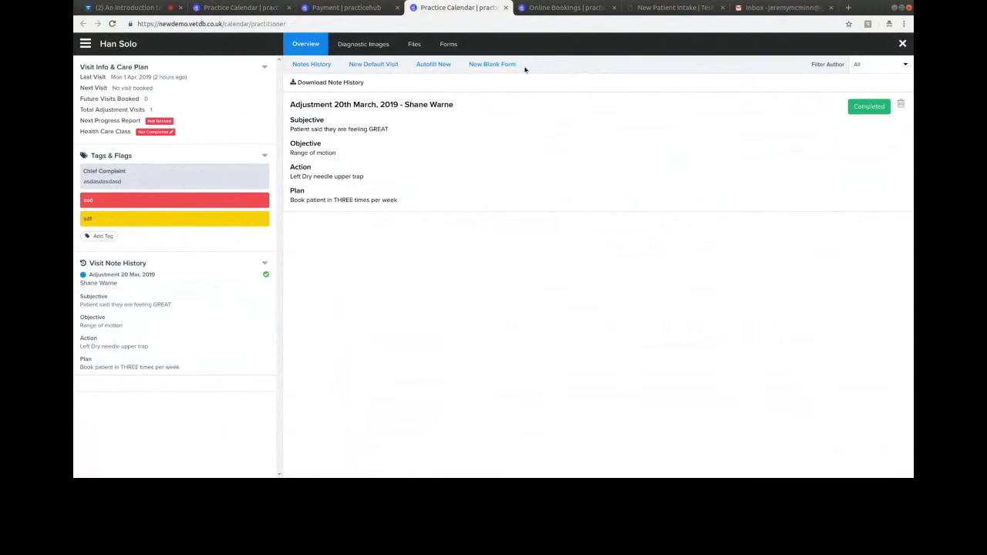
- Start a Simple SOAP Note, then switch to a blank Advanced Visit Note instead
left_click(499, 65)
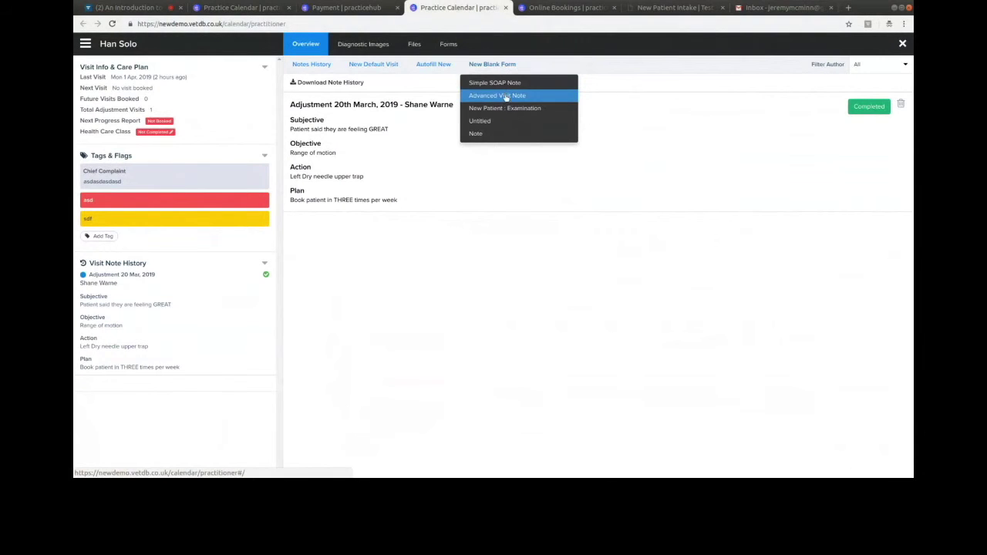
left_click(505, 82)
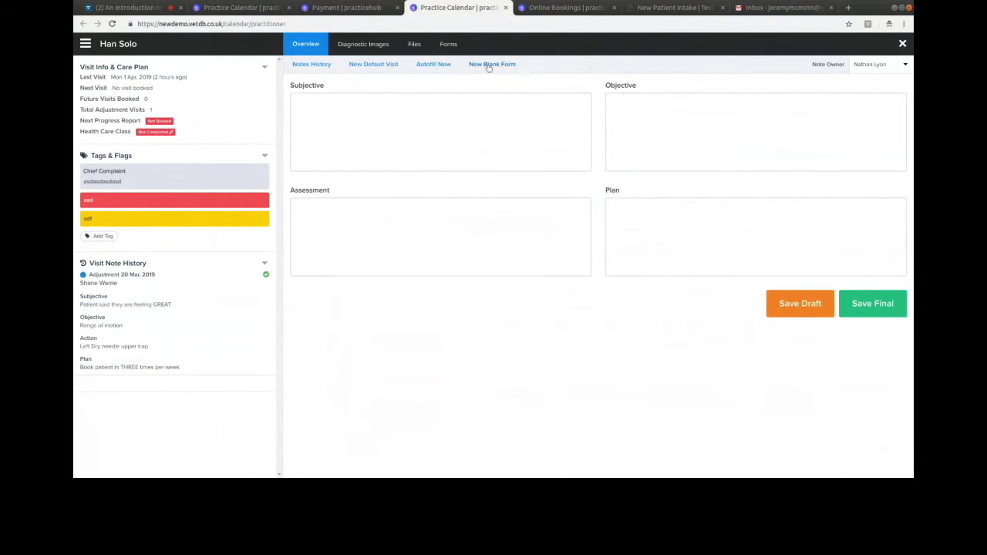
left_click(489, 66)
left_click(489, 95)
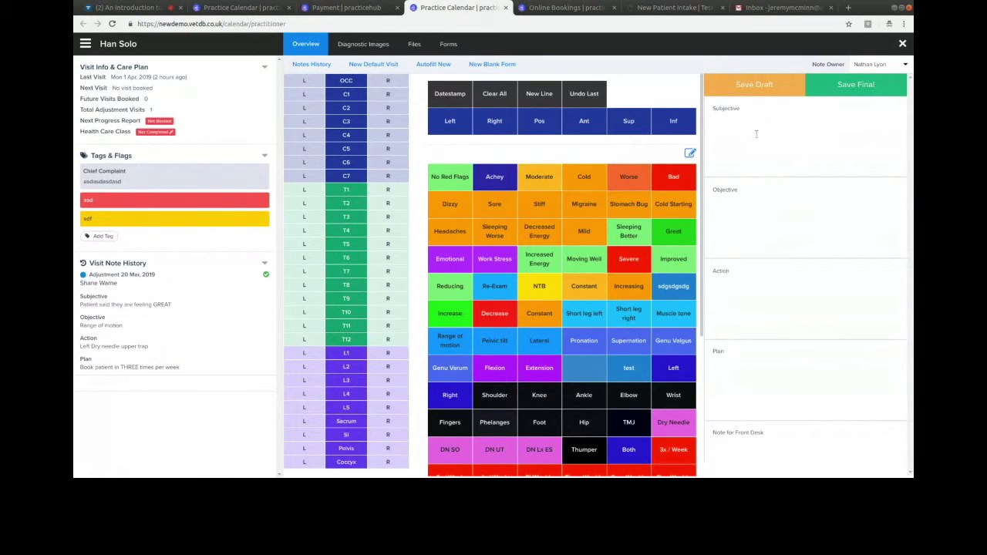
- Record the patient feeling GREAT in the Subjective section of the visit note
left_click(718, 160)
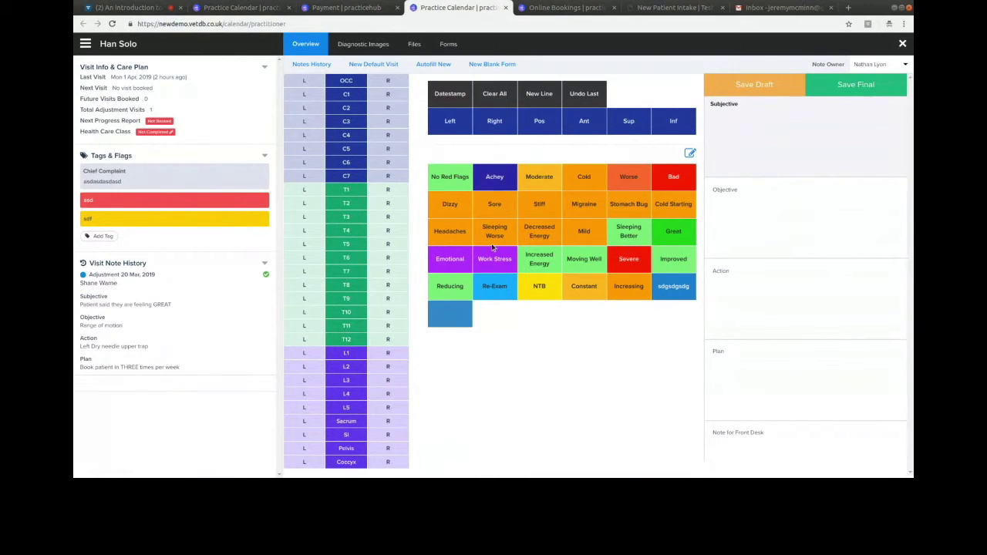
left_click(673, 231)
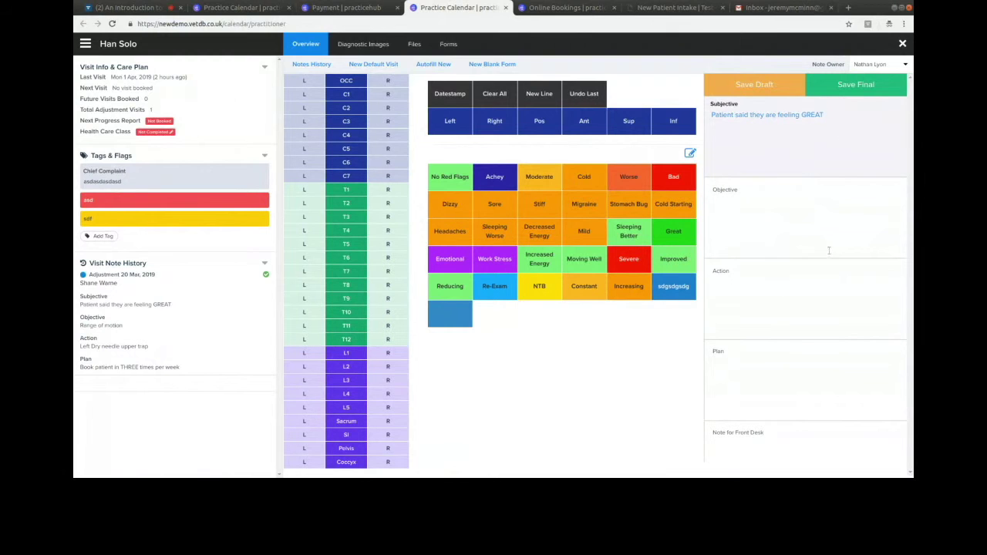
left_click(757, 230)
left_click(742, 293)
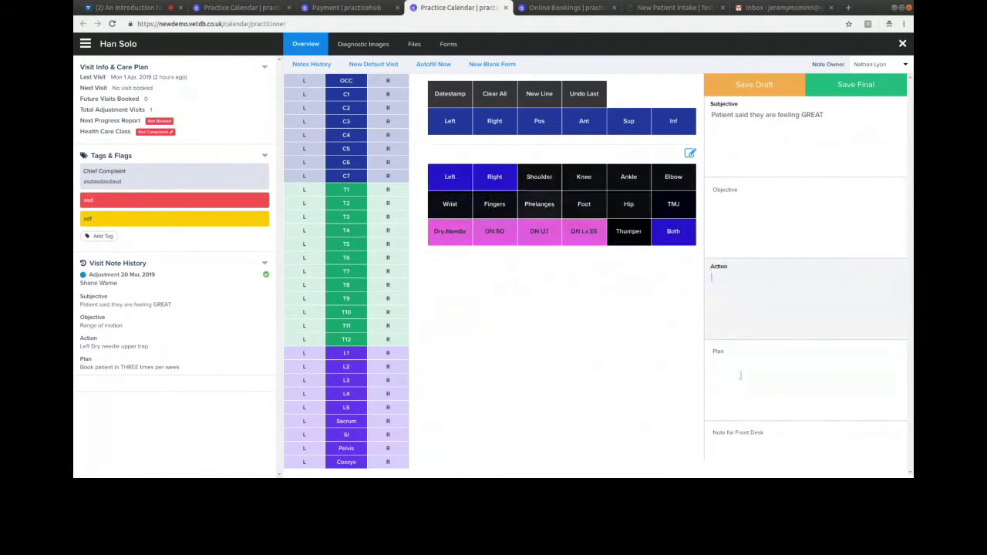
left_click(740, 386)
key("Tab")
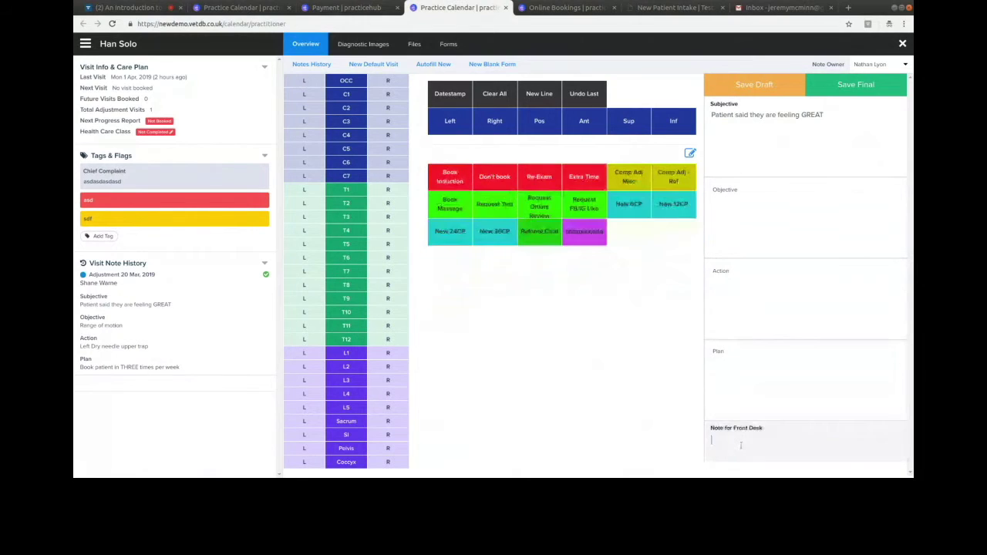
left_click(742, 371)
key("shift+Tab")
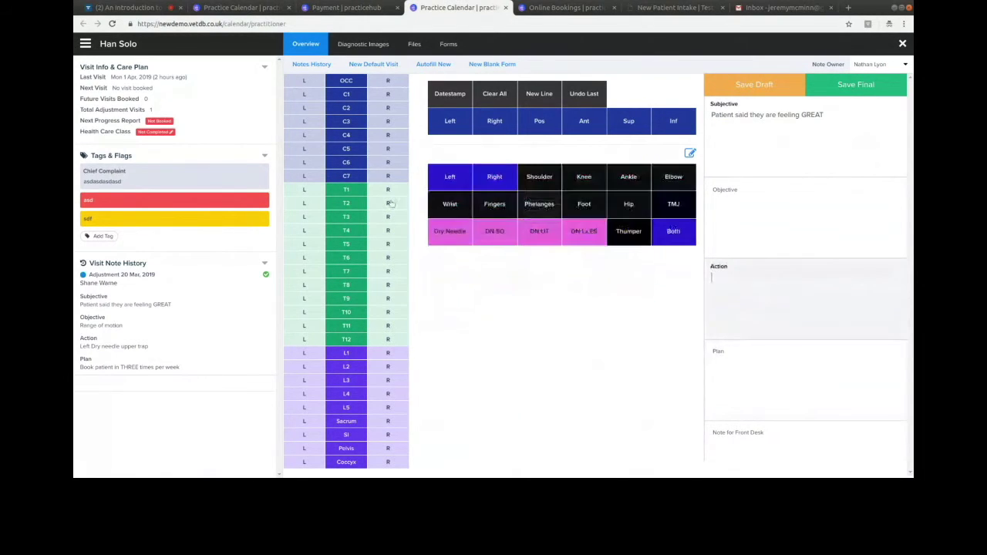
- Mark C6, T10 and C1 adjusted on both sides in the spine list
left_click(346, 162)
left_click(347, 311)
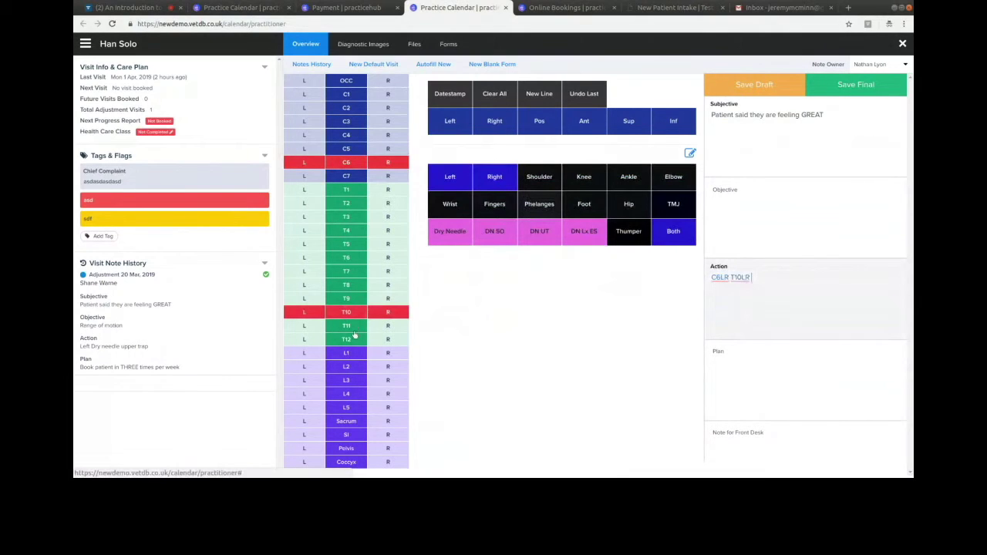
left_click(347, 97)
key("Tab")
- Plan twice-weekly visits, add a front-desk online review request, and save the note final
left_click(497, 177)
key("Tab")
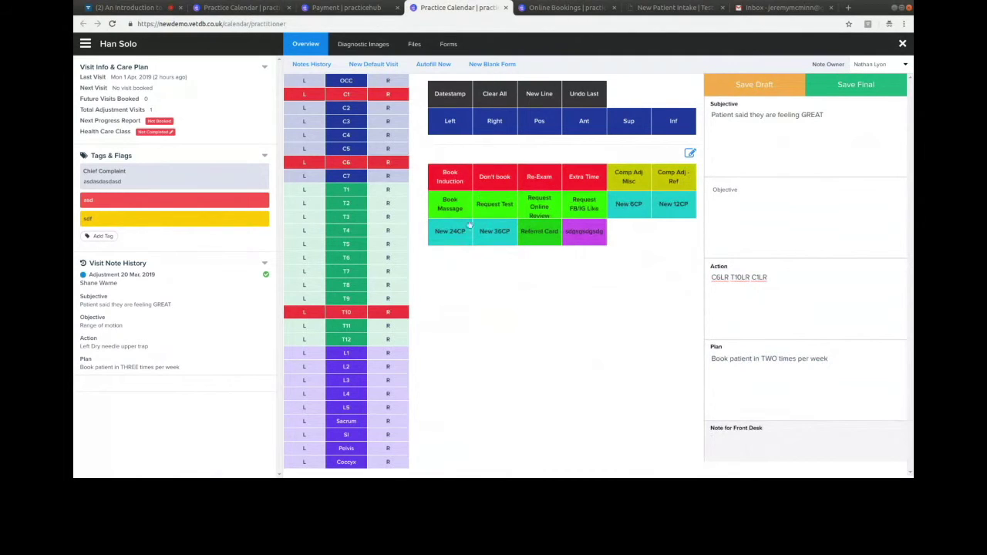
left_click(540, 204)
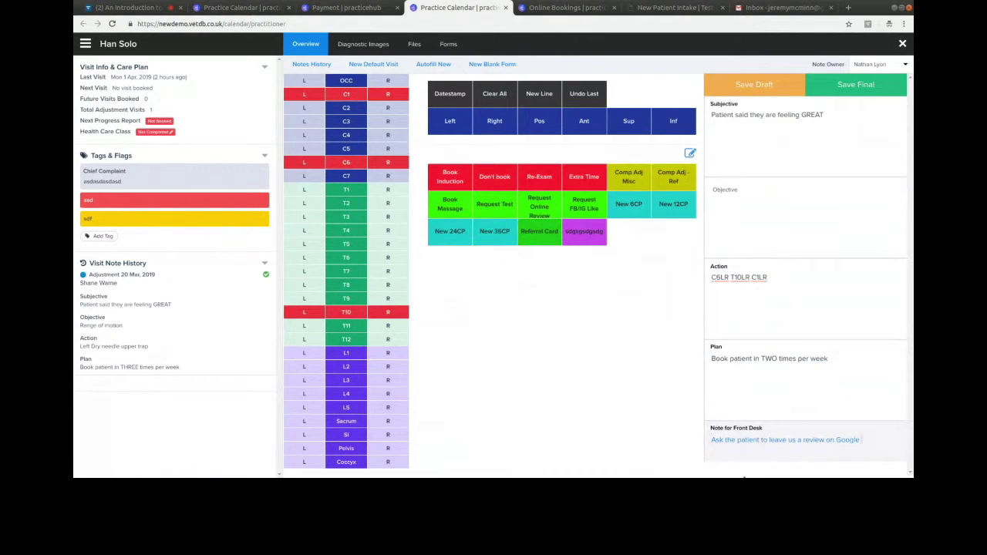
left_click(847, 91)
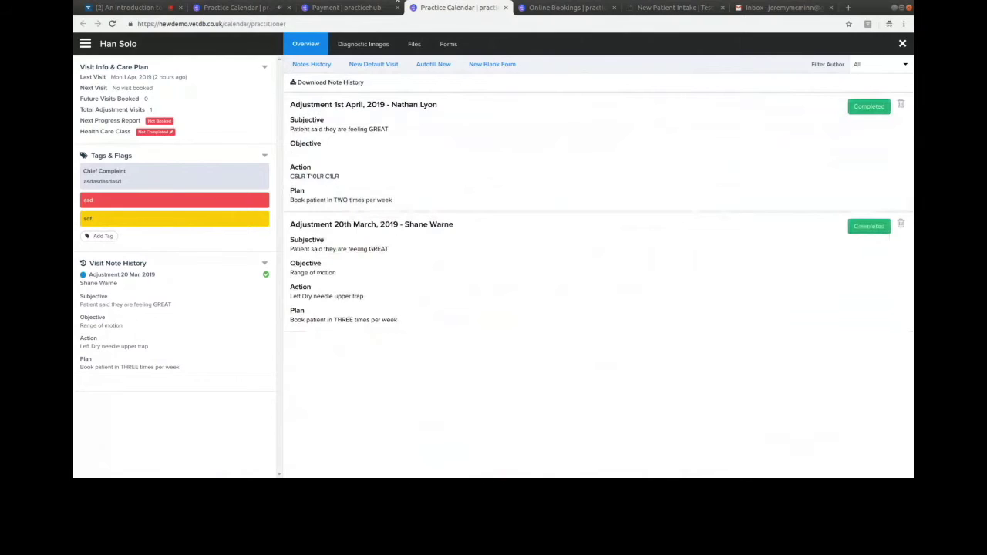
- Return to the calendar, dismiss the review reminder, and open the awaiting-checkout patient's £32.00 invoice
left_click(227, 10)
left_click(901, 44)
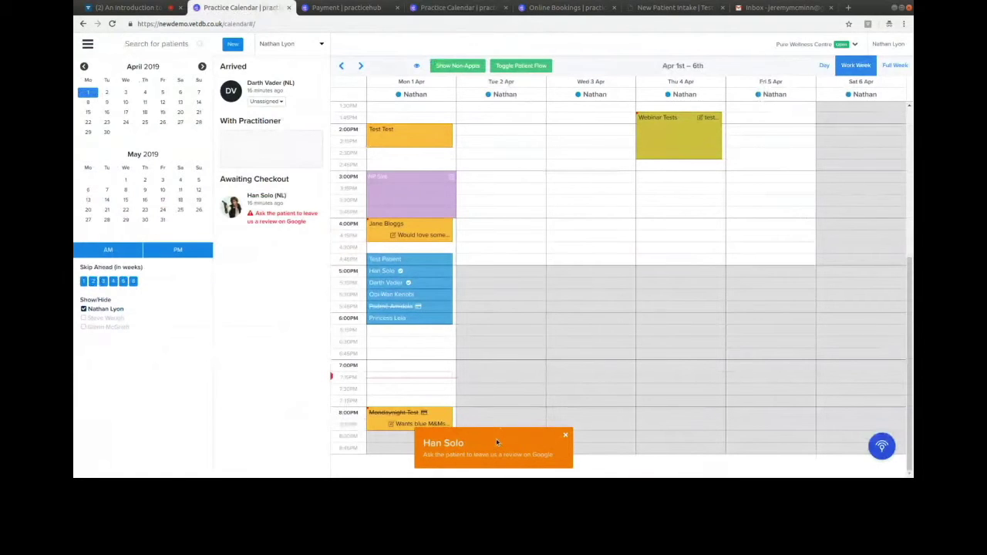
left_click(565, 435)
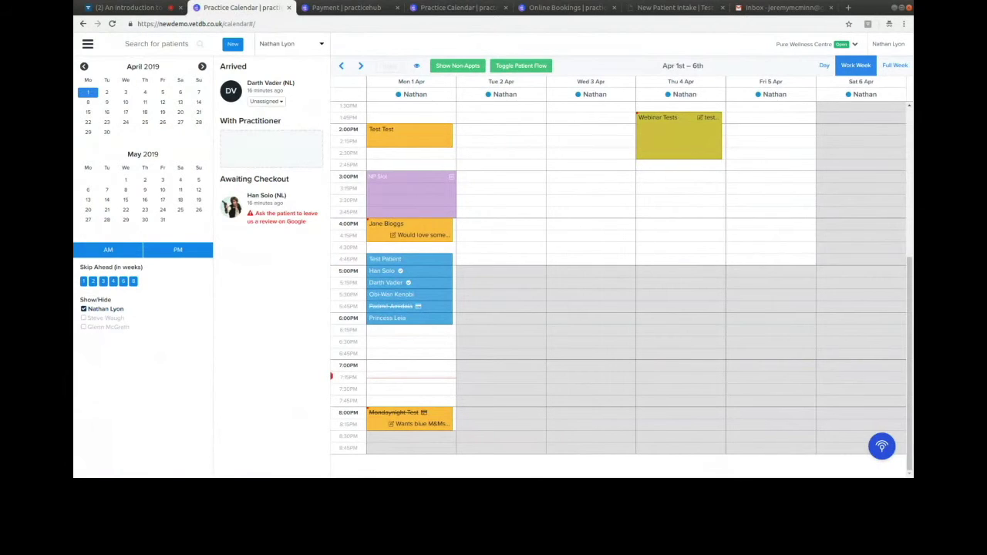
left_click(267, 197)
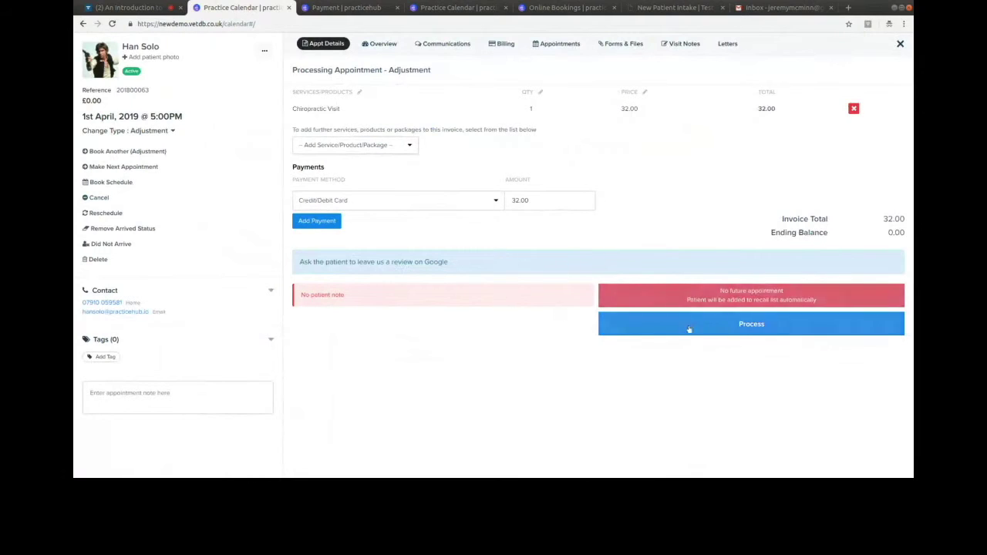
- Process the £32.00 card payment to check out the 5:00pm appointment, then return to the visit notes
left_click_drag(300, 262, 271, 261)
left_click(418, 280)
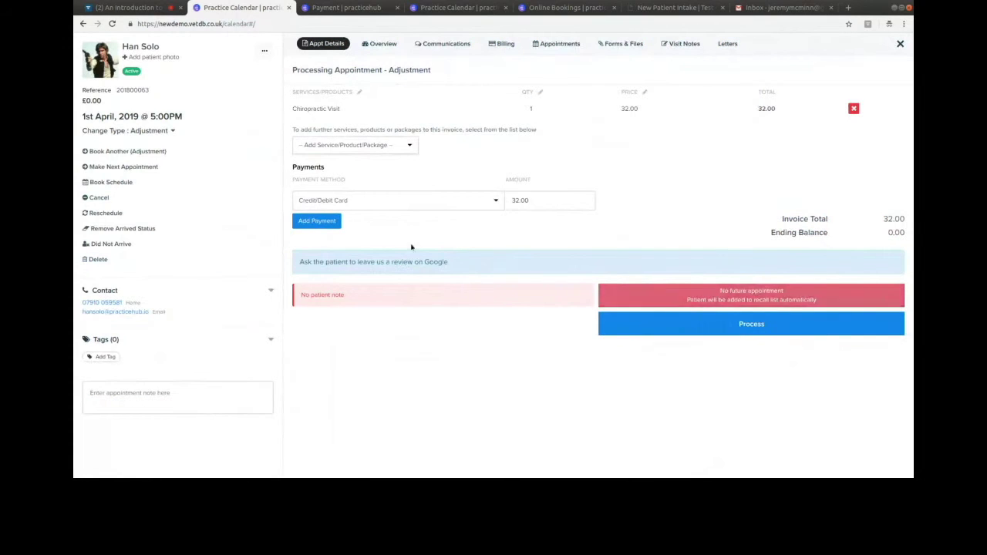
left_click(740, 323)
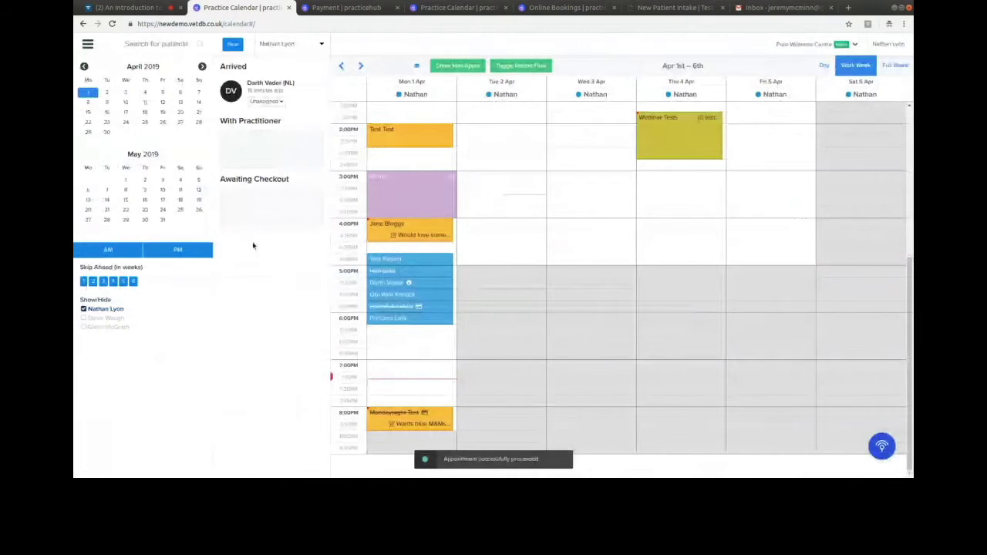
left_click(465, 6)
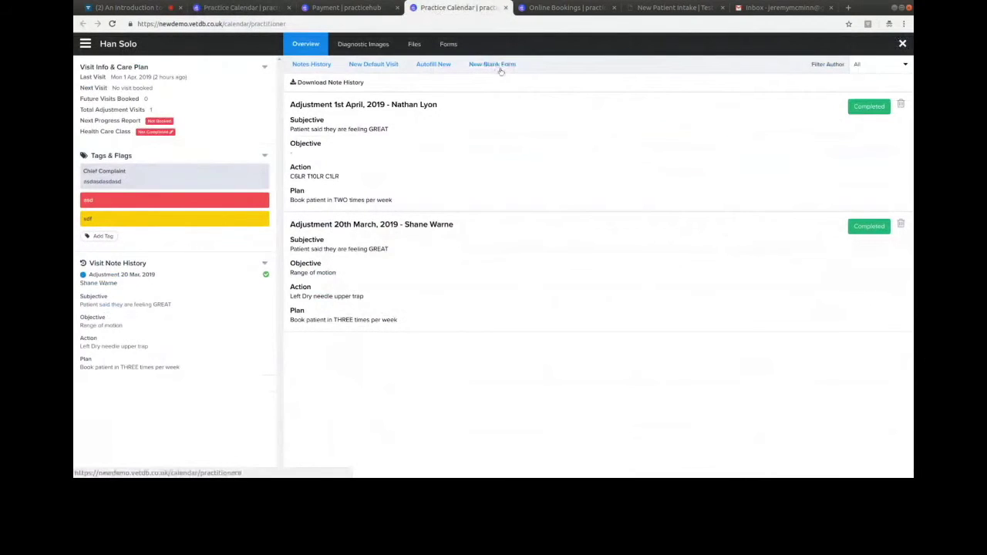
- Try an Autofill New visit note, then go back to Notes History and reopen the blank form list
left_click(501, 66)
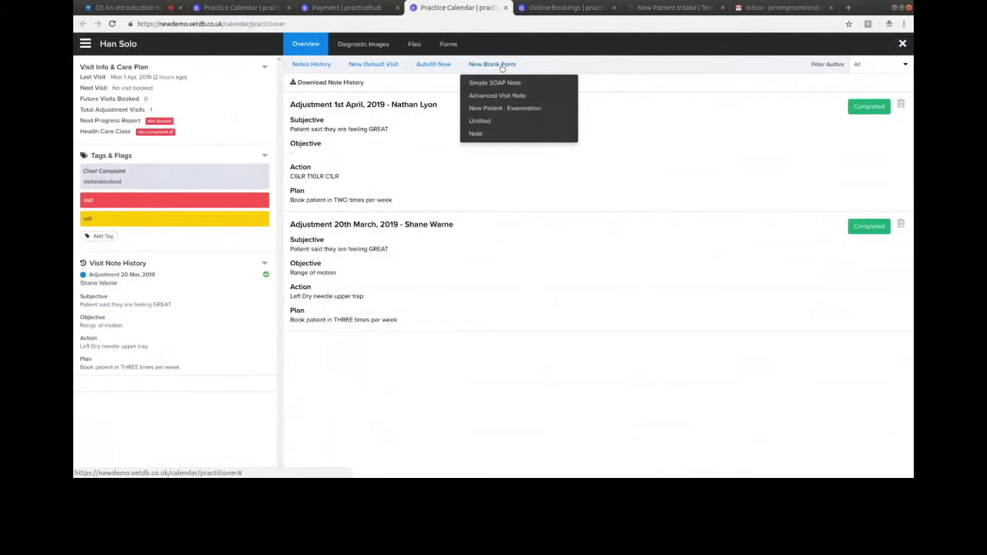
left_click(480, 95)
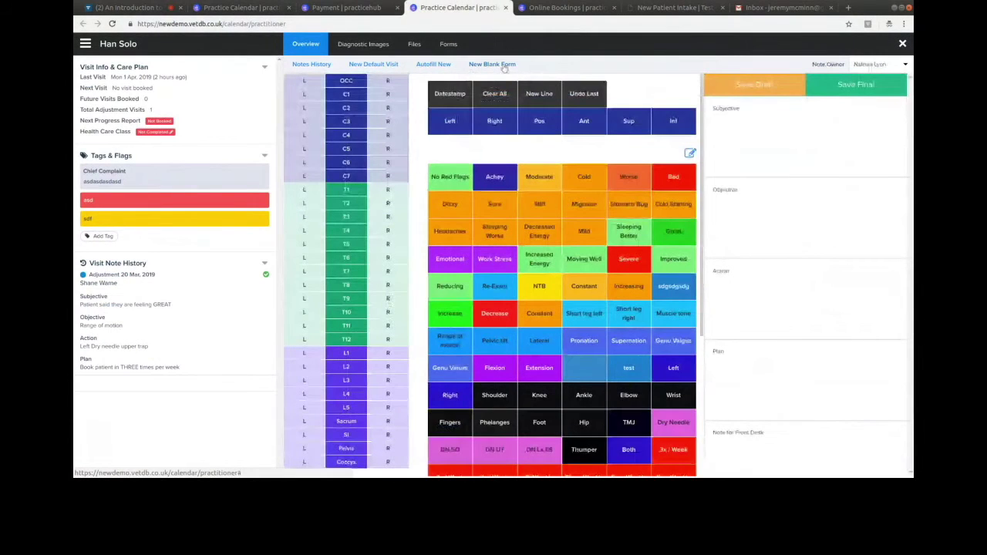
left_click(441, 64)
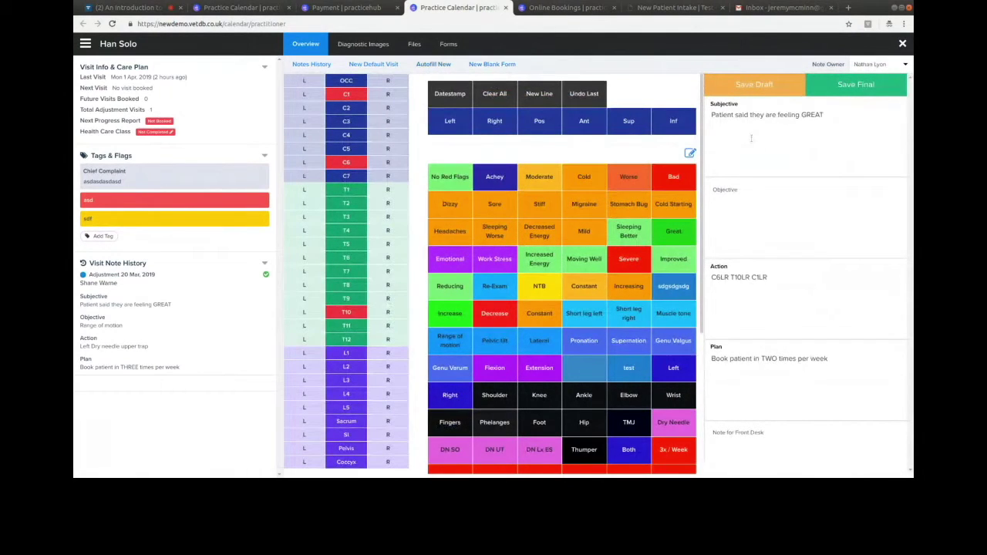
left_click(324, 64)
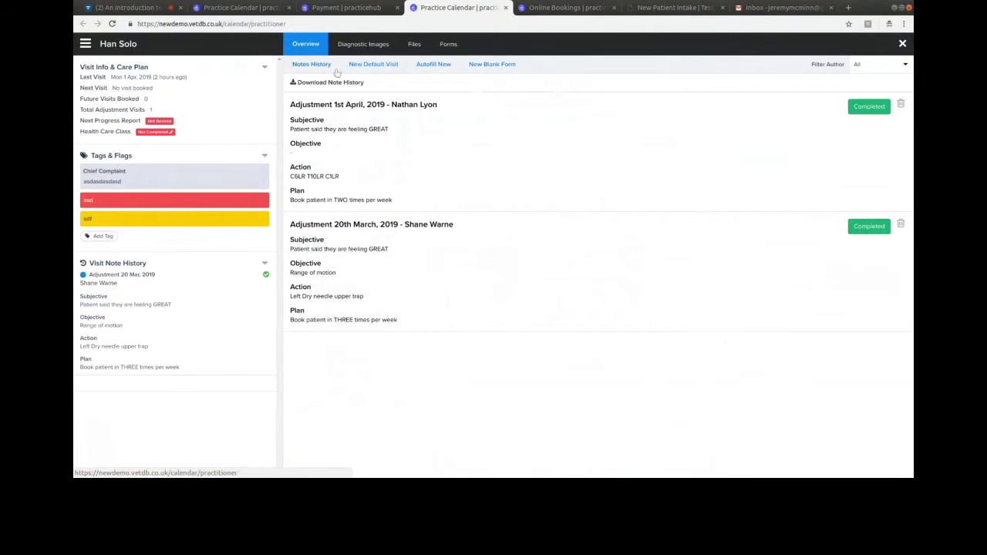
left_click(487, 65)
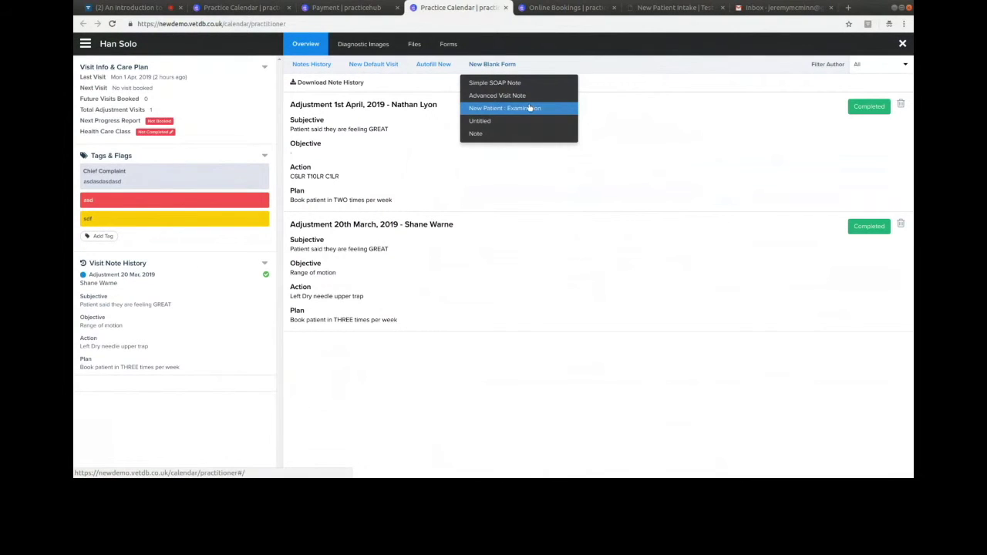
- Start a New Patient : Examination form and mark the front figure's right shoulder in blue
left_click(524, 110)
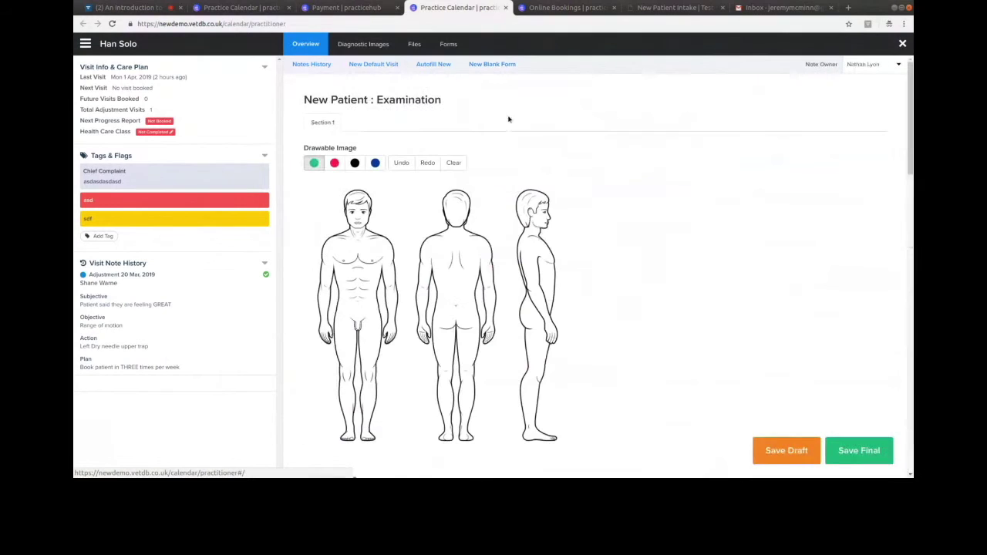
scroll(912, 114, "down", 1)
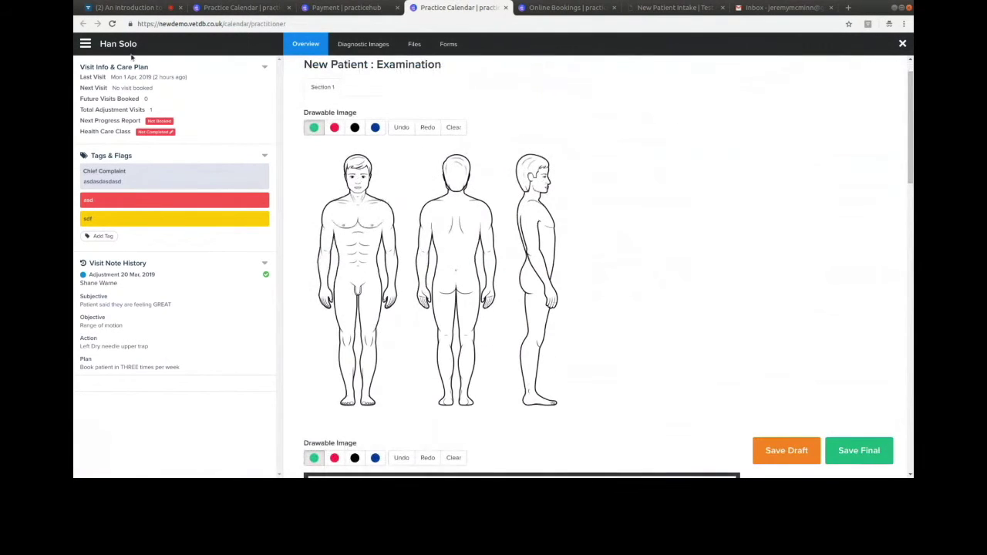
left_click(86, 44)
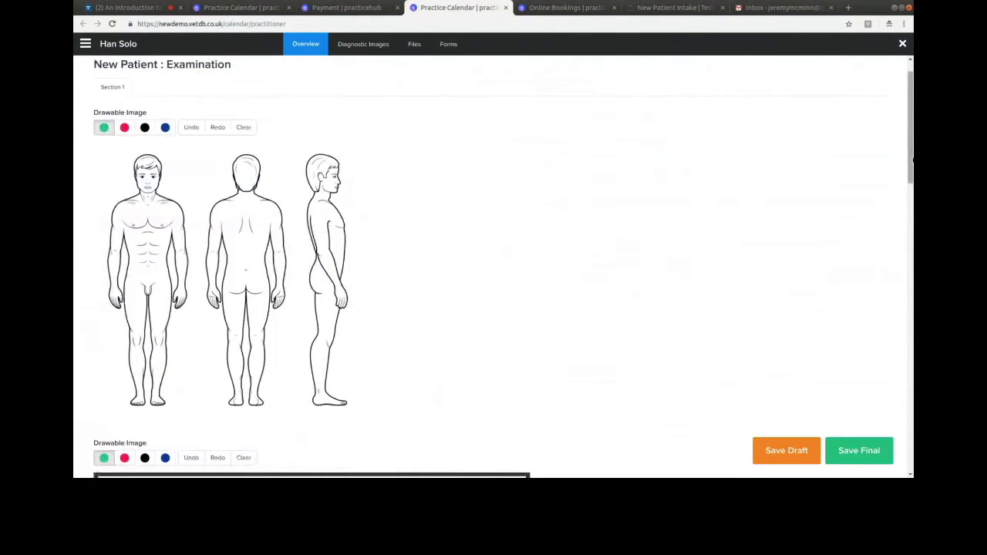
scroll(912, 171, "down", 1)
scroll(912, 171, "down", 3)
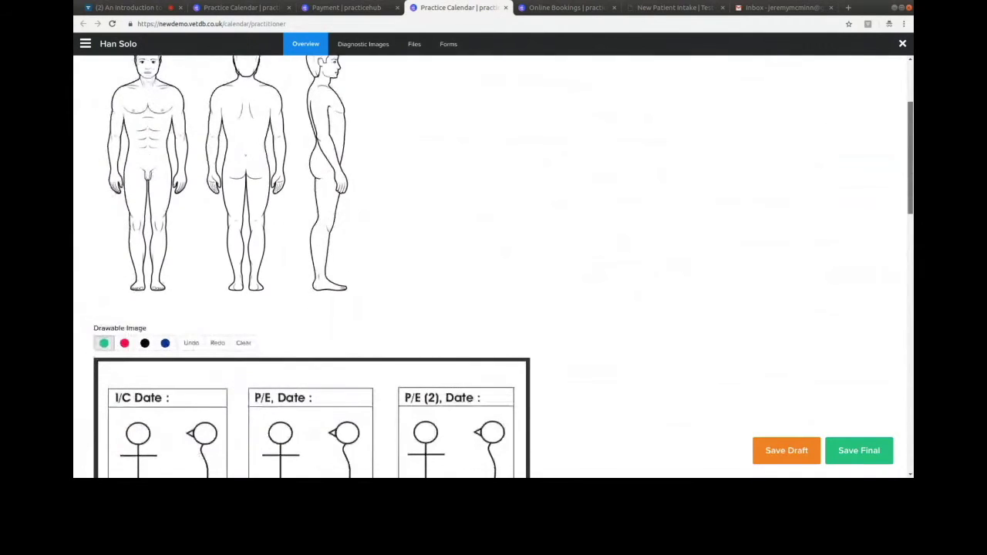
scroll(912, 171, "up", 4)
left_click(165, 137)
left_click_drag(162, 204, 178, 219)
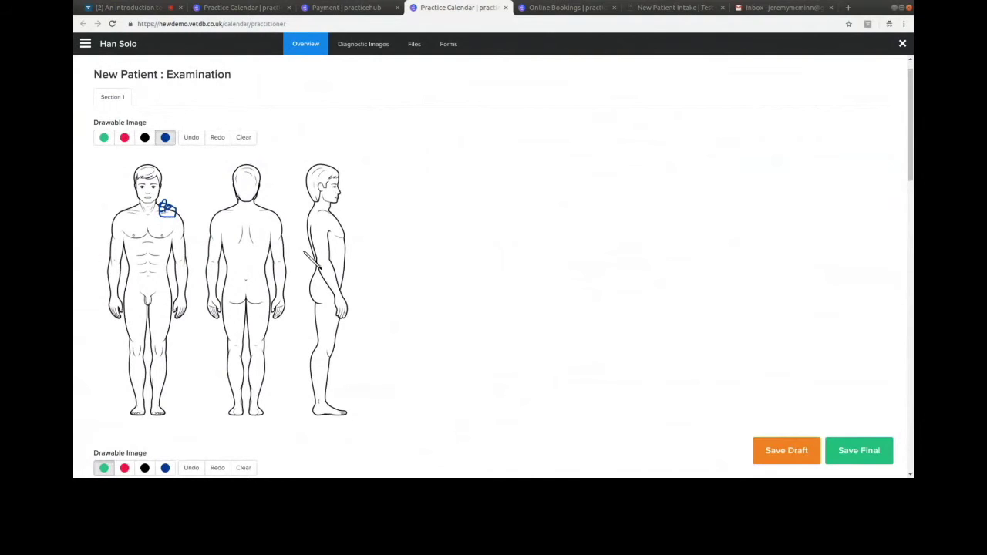
- Mark the Cerv Flex 50 P/E result on the examination chart
scroll(312, 260, "down", 6)
left_click_drag(912, 245, 912, 226)
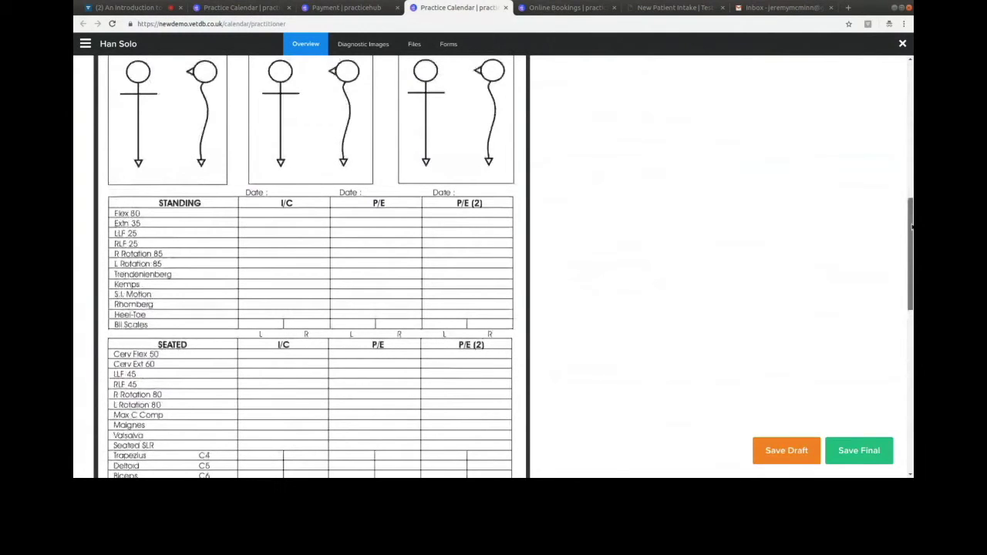
scroll(214, 309, "down", 1)
left_click_drag(260, 275, 287, 270)
left_click_drag(347, 274, 371, 269)
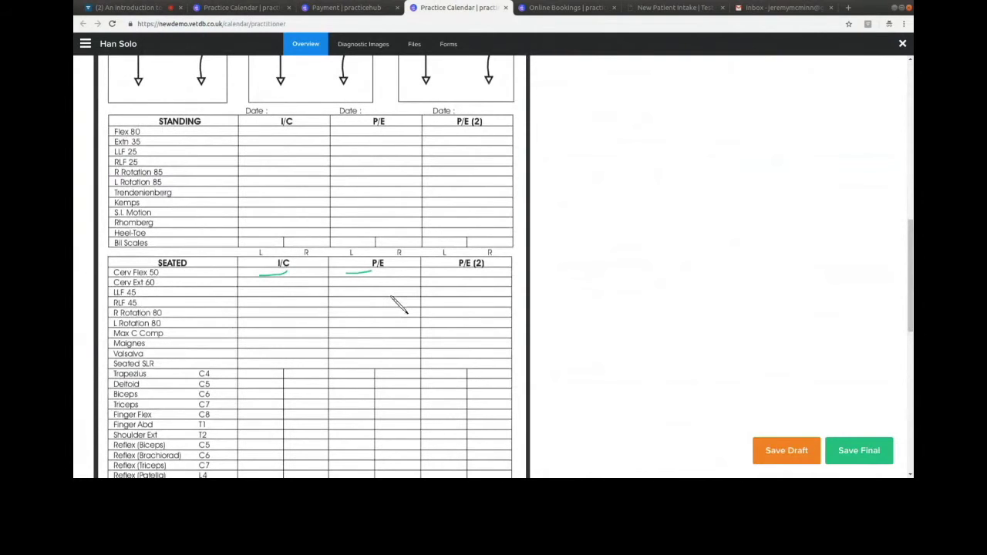
- Draw pink lines on the stick figures, including the P/E (2) figure
scroll(371, 285, "down", 5)
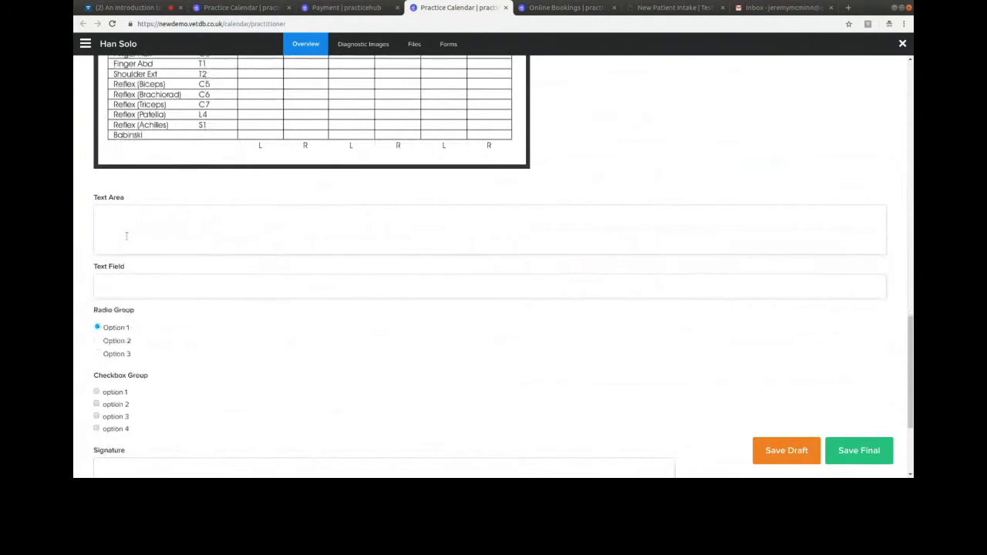
scroll(139, 385, "down", 2)
scroll(183, 196, "up", 2)
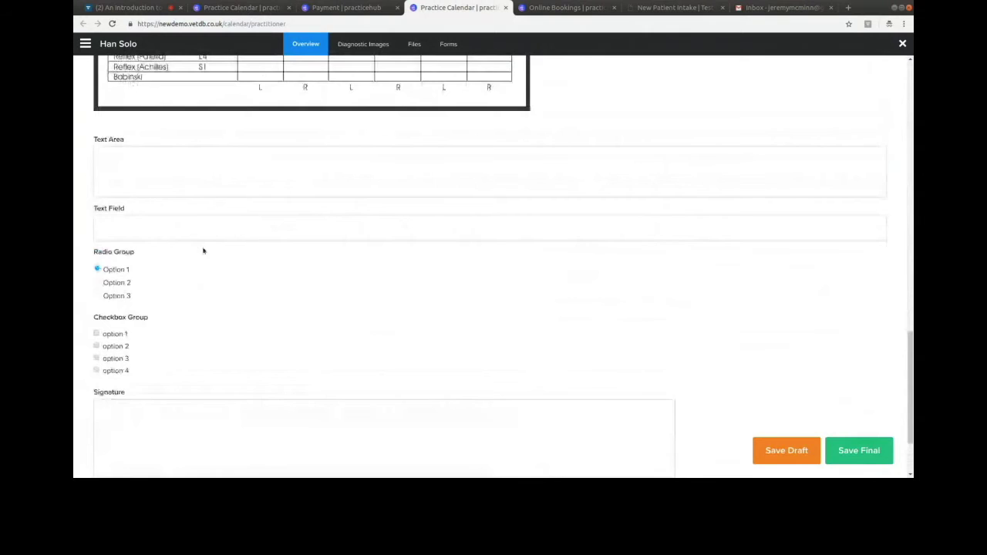
scroll(203, 251, "up", 4)
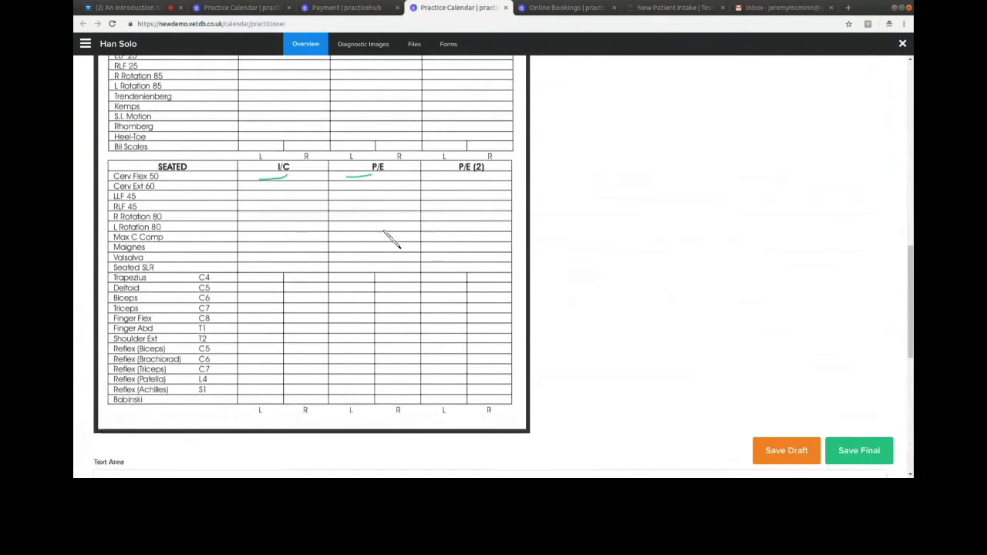
scroll(383, 231, "up", 4)
left_click_drag(193, 244, 189, 302)
mouse_move(349, 226)
left_mouse_down()
mouse_move(293, 261)
mouse_move(284, 295)
left_mouse_up()
left_click_drag(462, 223, 450, 314)
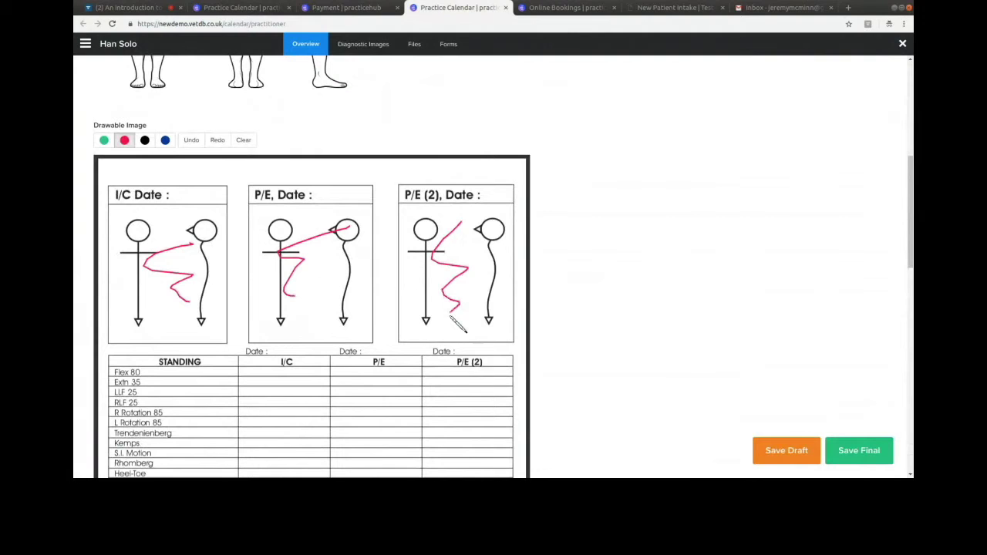
- Sign the examination note, save it as final, and reopen the saved note
scroll(238, 423, "down", 10)
mouse_move(131, 327)
left_mouse_down()
mouse_move(286, 361)
mouse_move(648, 324)
mouse_move(666, 337)
left_mouse_up()
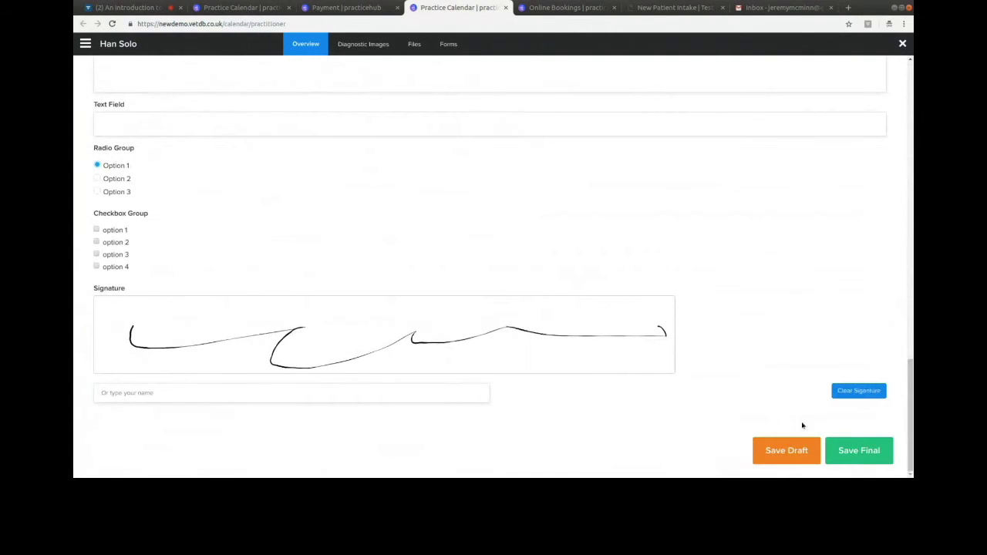
left_click(861, 459)
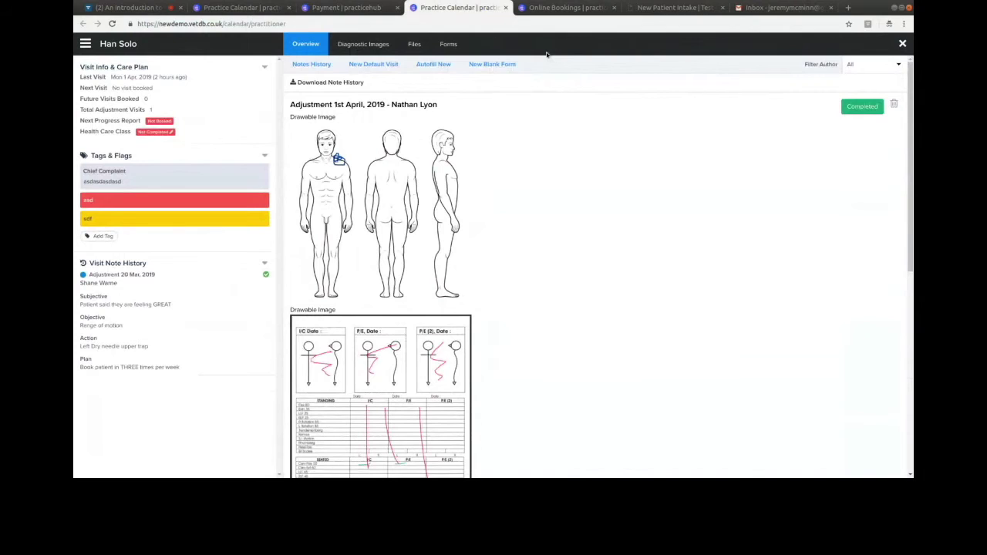
scroll(546, 54, "down", 1)
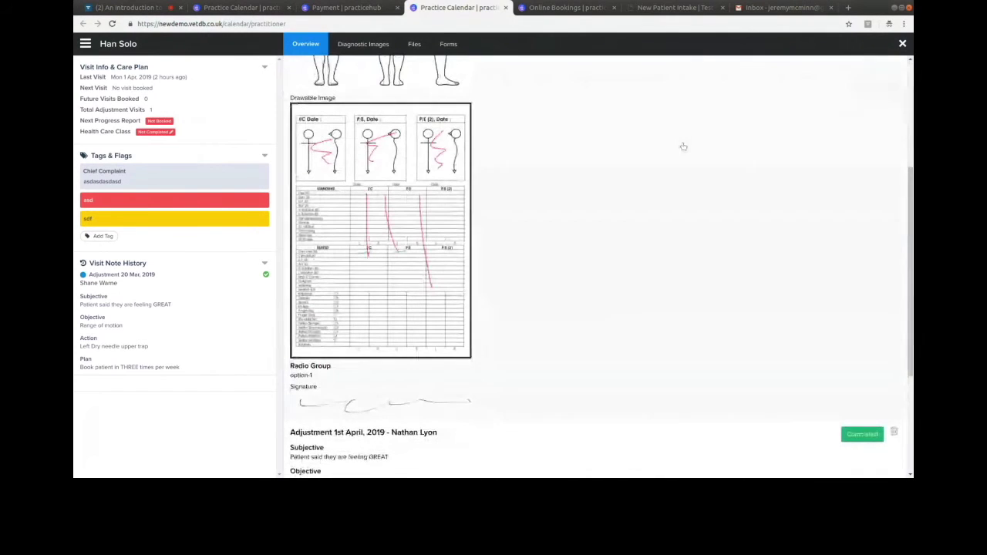
left_click(577, 192)
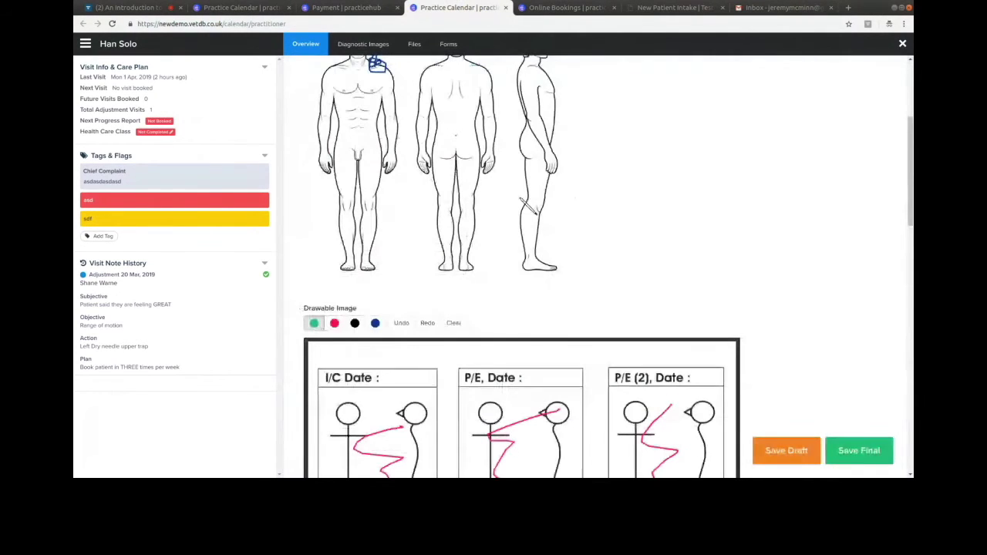
mouse_move(910, 203)
left_mouse_down()
mouse_move(910, 157)
mouse_move(910, 434)
left_mouse_up()
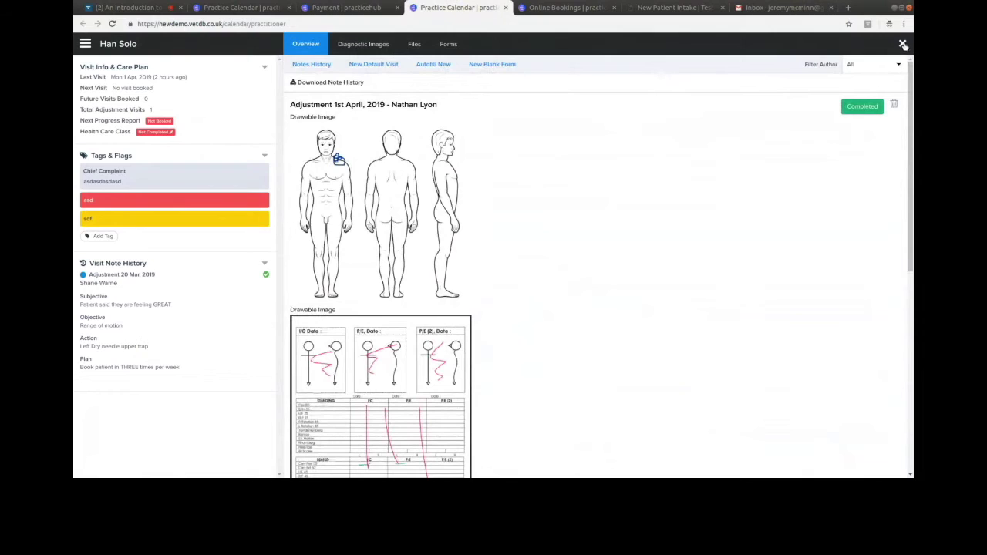
- Close the patient record, toggle appointment details, then show Monday 1 April as a List Day
left_click(902, 43)
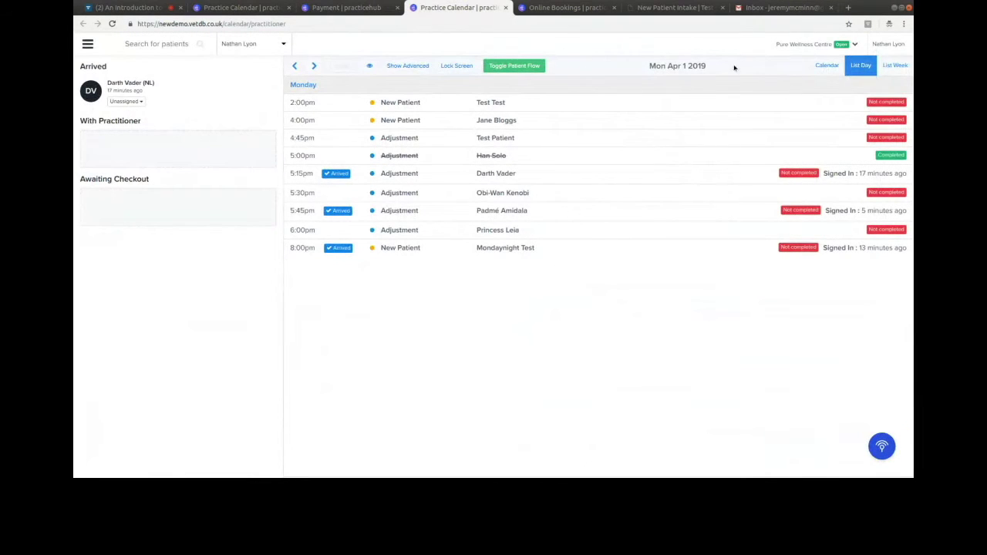
left_click(417, 65)
left_click(414, 66)
left_click(414, 67)
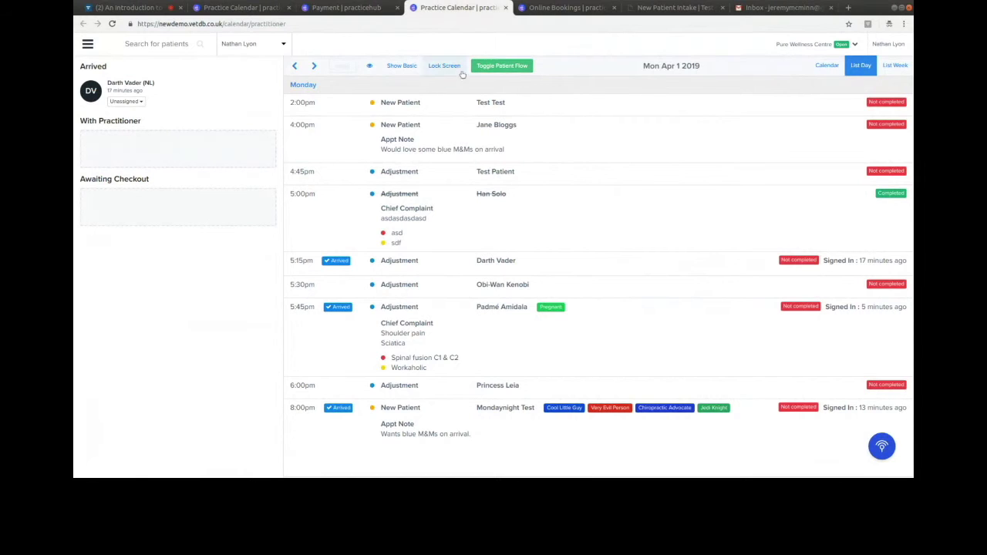
left_click(401, 66)
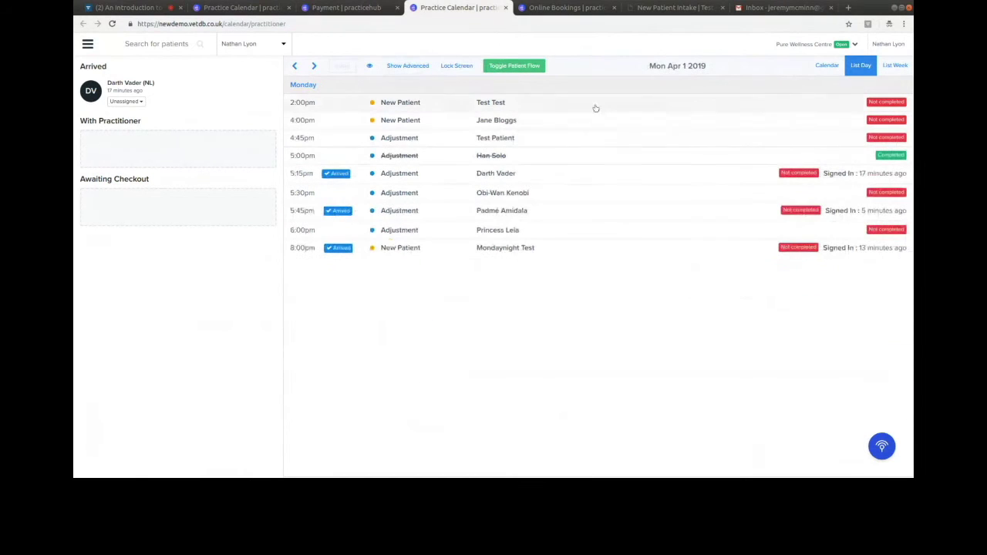
left_click(828, 66)
left_click_drag(910, 221, 911, 386)
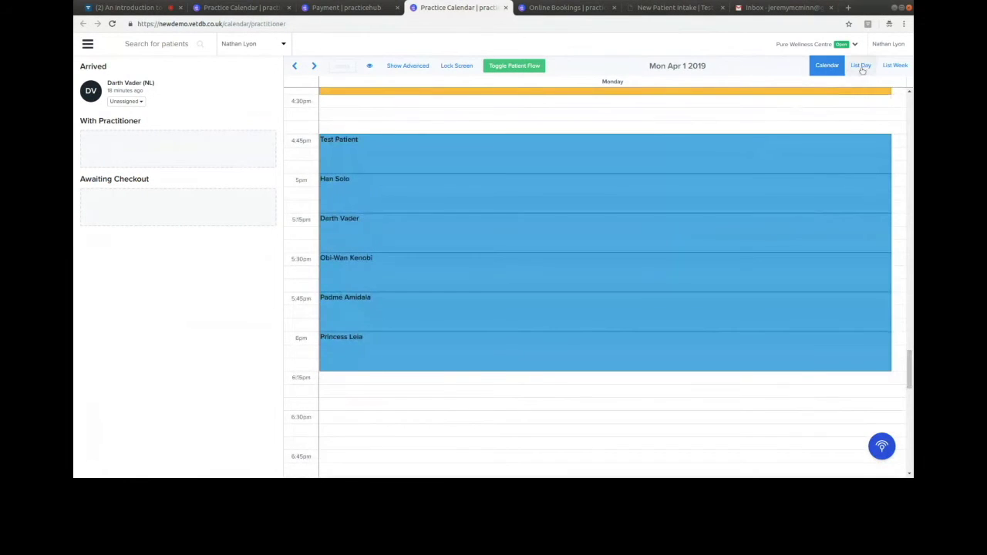
left_click(860, 65)
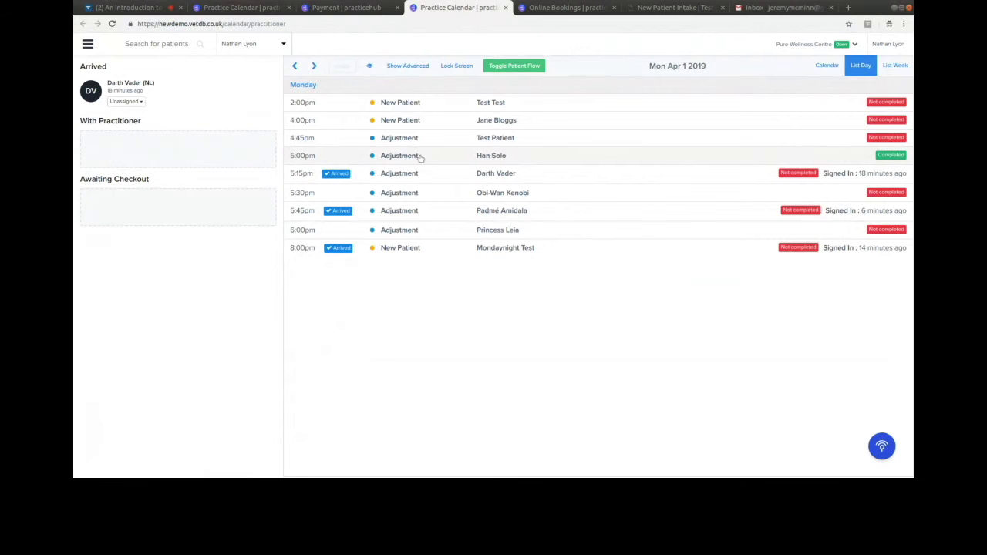
- Generate the Patient Visit & Spend report with the date range set to All Time
left_click(87, 43)
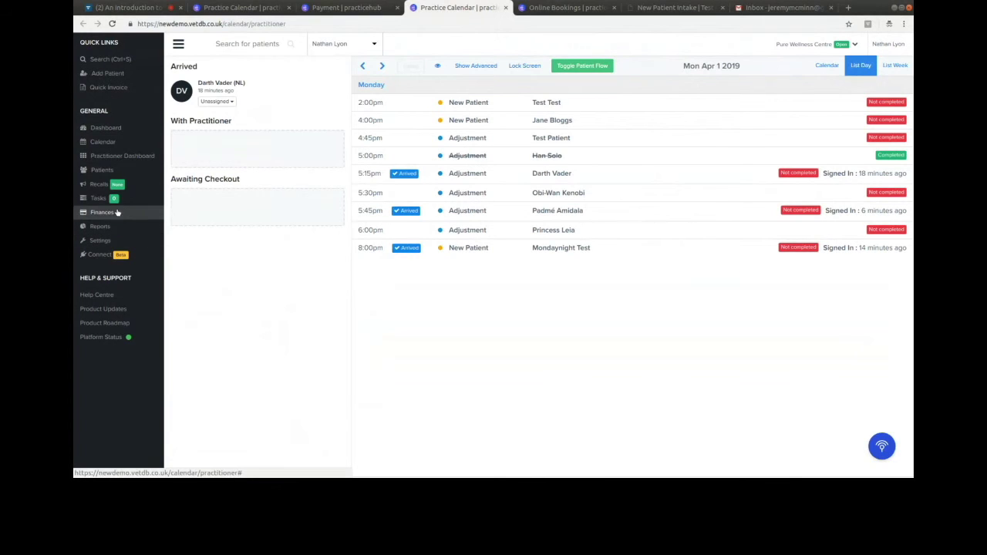
left_click(133, 226)
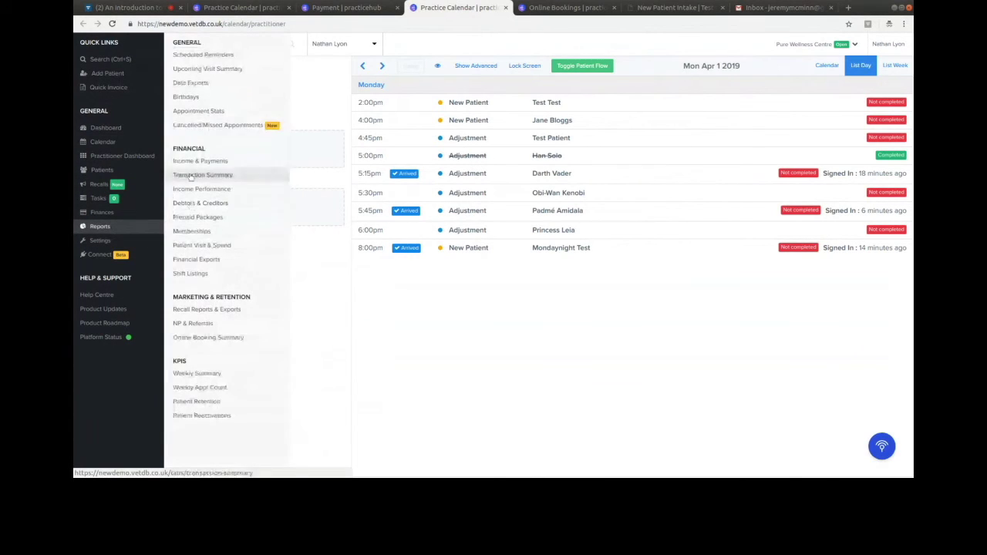
left_click(223, 245)
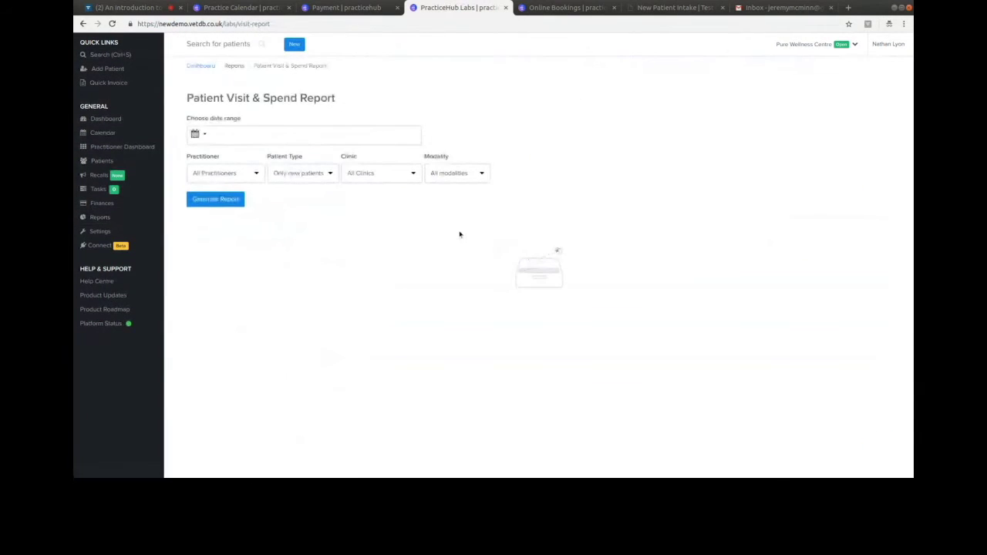
left_click(297, 140)
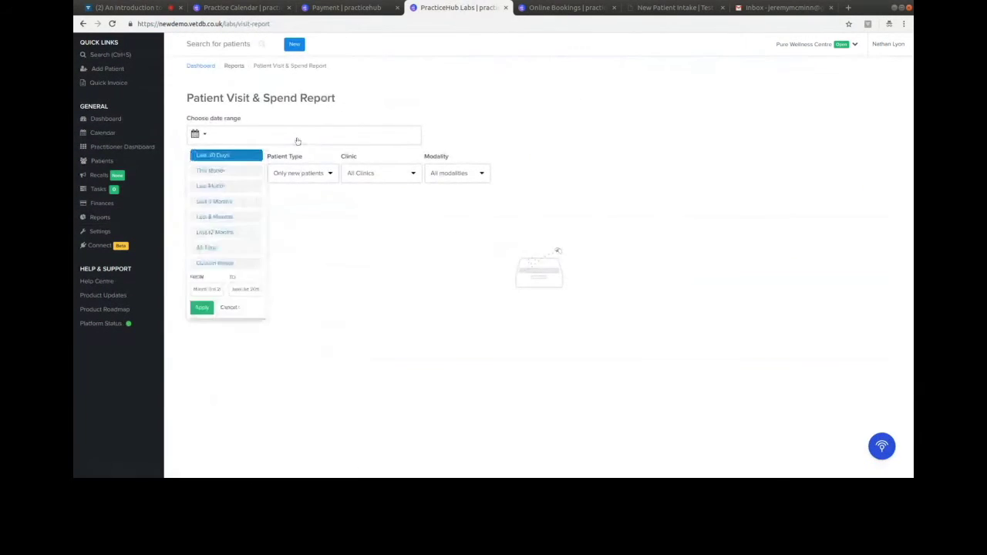
left_click(223, 245)
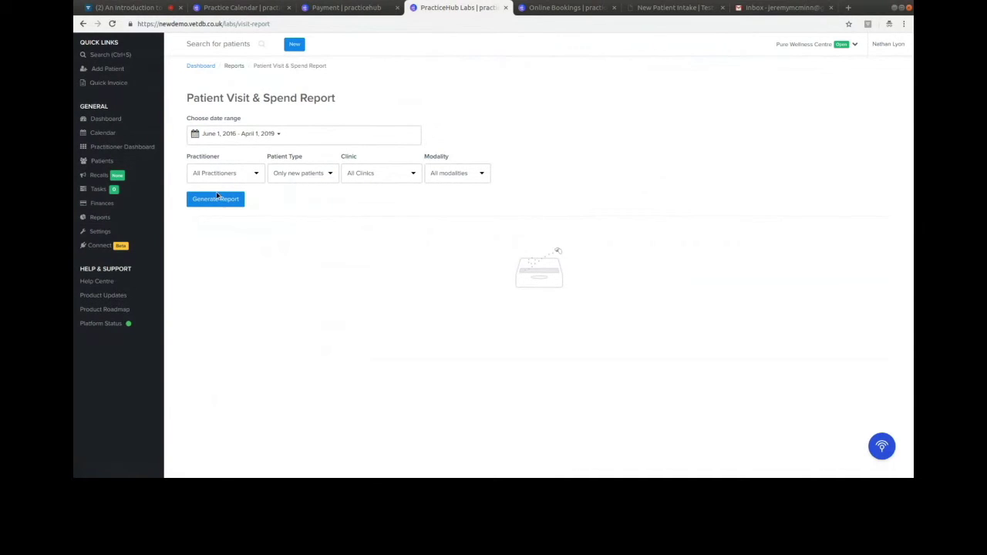
left_click(218, 198)
- Review the report's results: visit average 1.86, median 2.00 and £4.38 spend
scroll(437, 172, "down", 3)
scroll(394, 200, "up", 1)
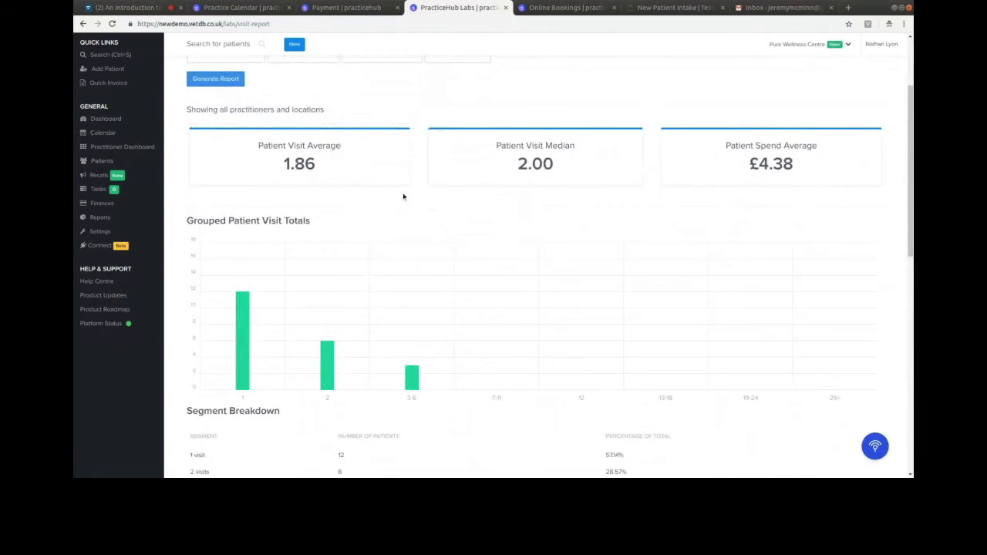
scroll(399, 177, "up", 1)
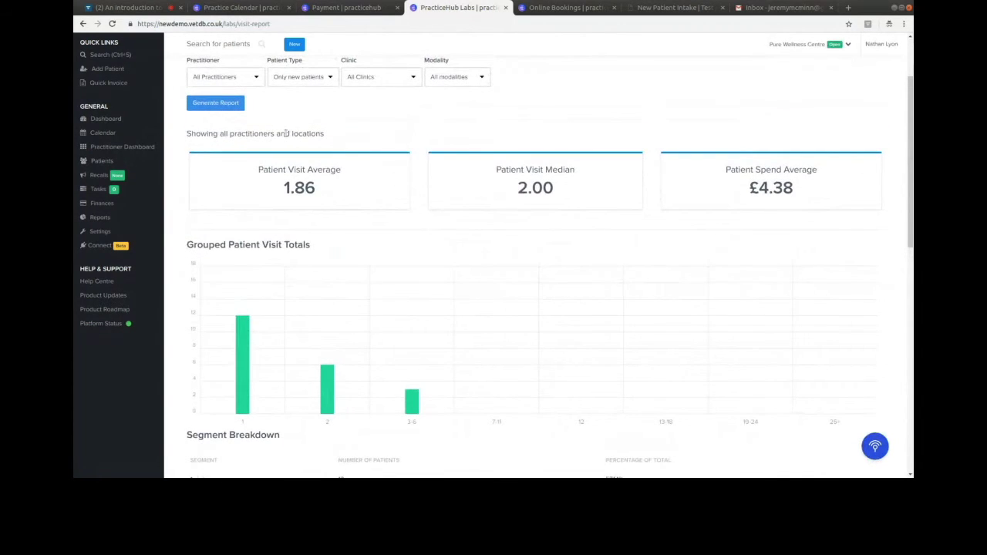
scroll(414, 255, "down", 3)
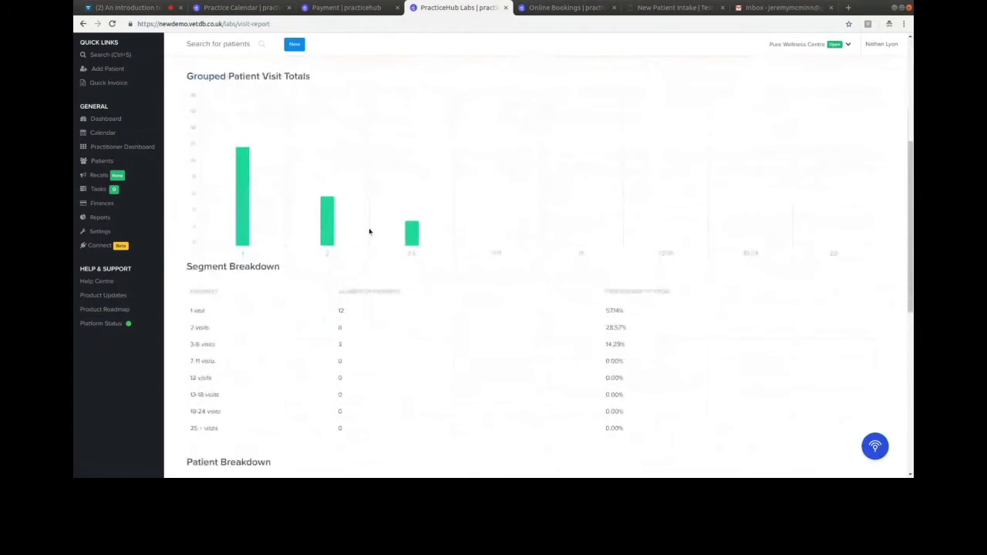
mouse_move(319, 222)
mouse_move(412, 229)
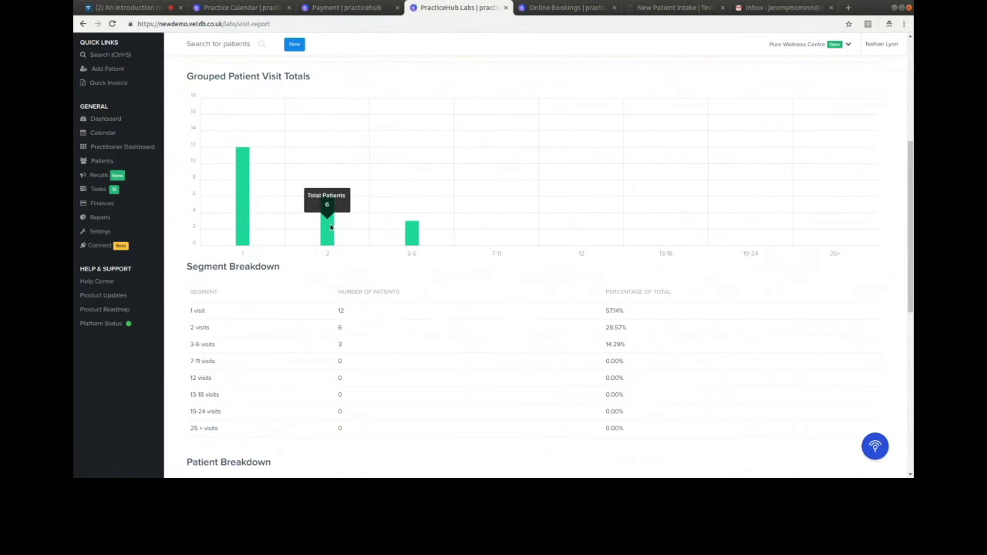
mouse_move(247, 201)
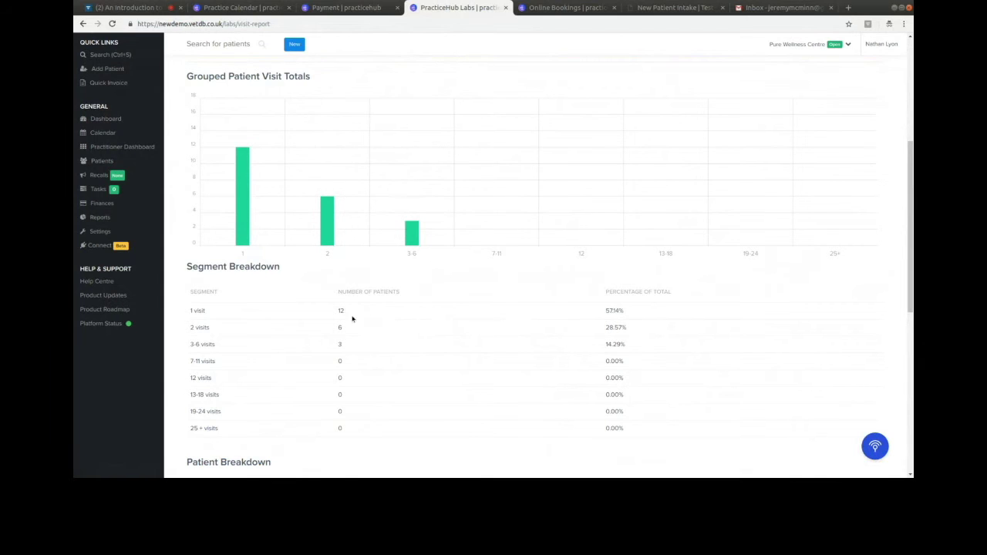
scroll(589, 287, "down", 1)
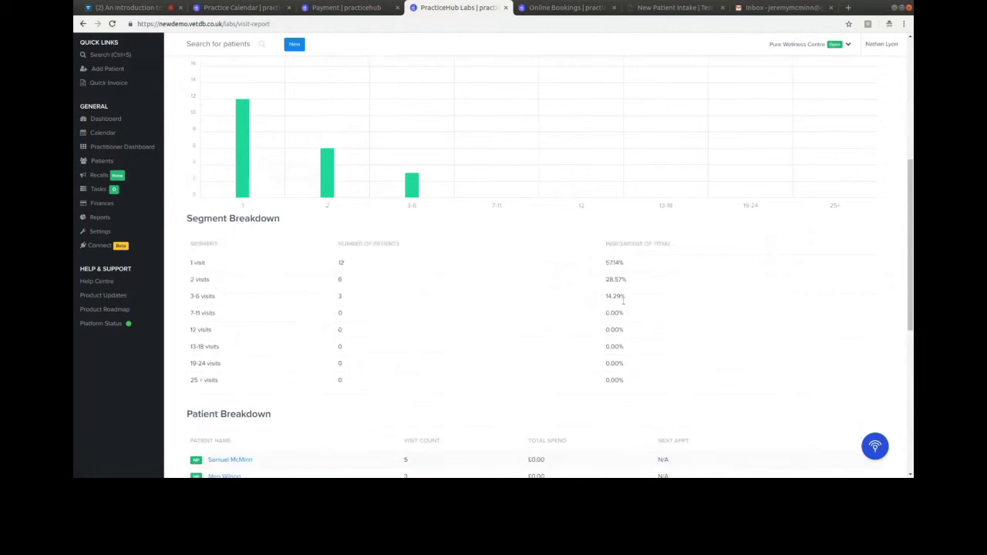
scroll(623, 301, "down", 5)
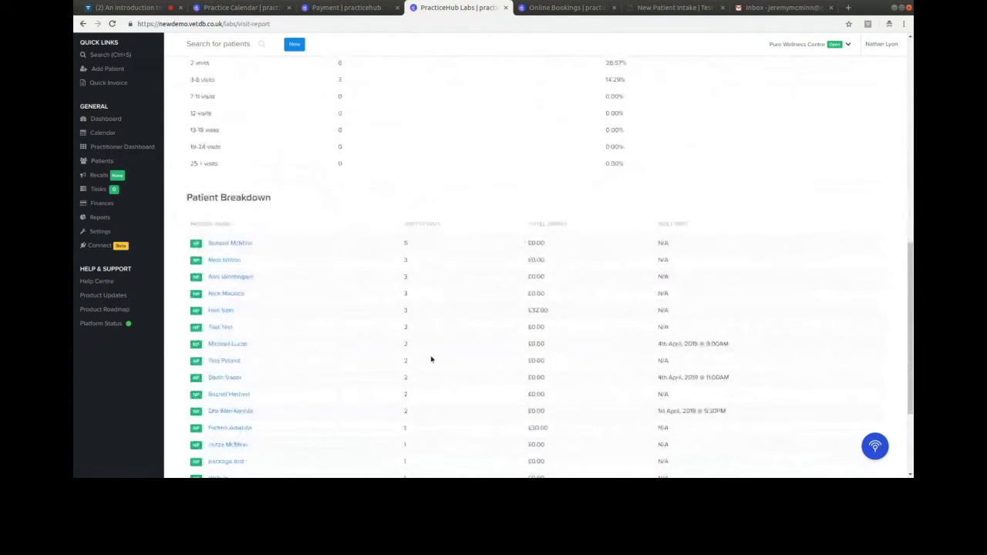
scroll(444, 362, "down", 2)
left_click_drag(910, 326, 896, 91)
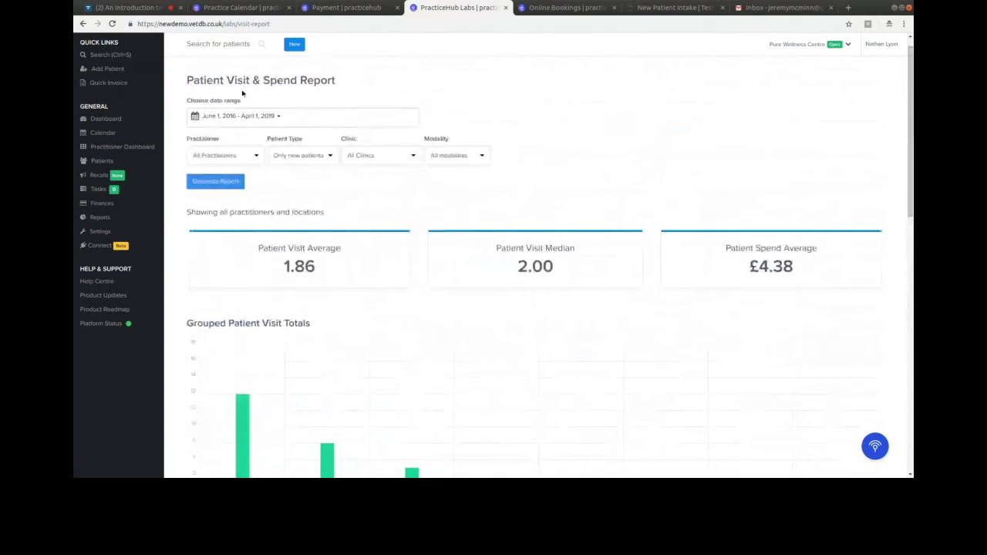
- Glance at the NP & Referral report, then open Scheduled Reminders for 1st April, 2019
left_click(104, 219)
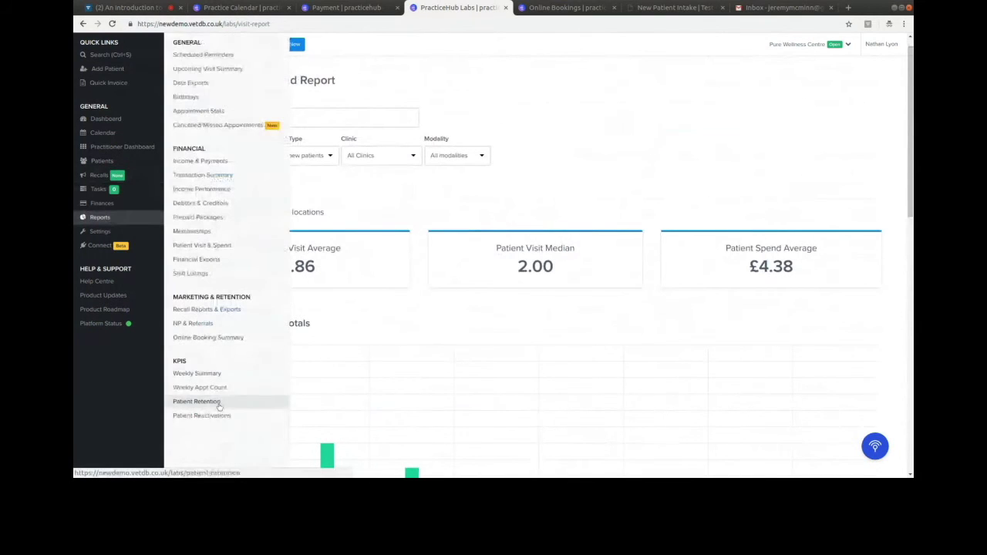
left_click(221, 324)
left_click(226, 136)
left_click(424, 134)
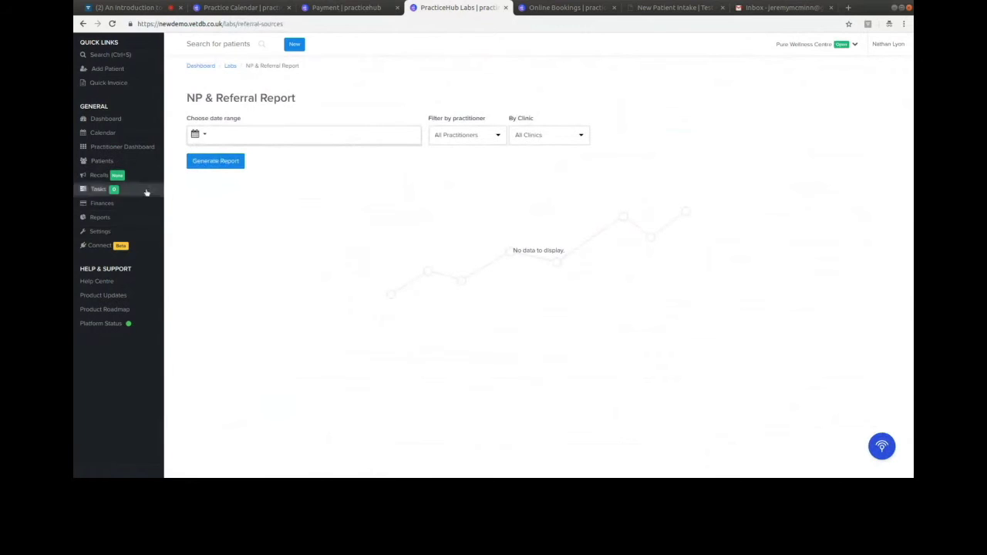
left_click(118, 215)
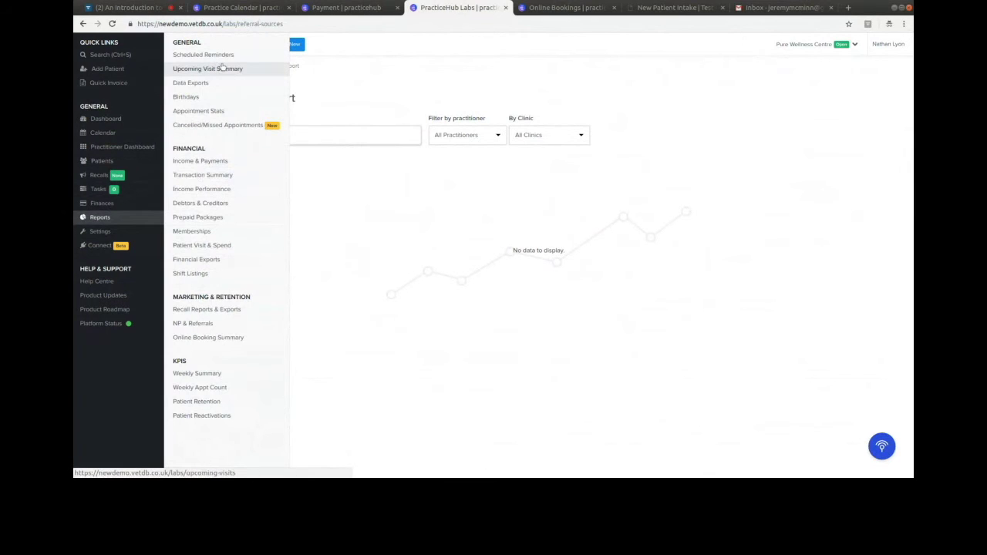
left_click(223, 60)
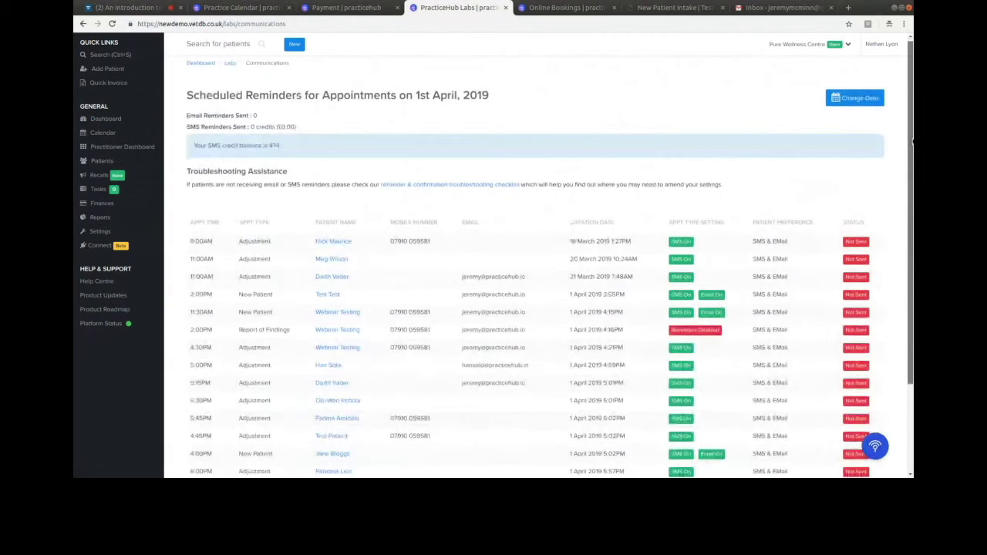
- Go back to the practice calendar's April 1st–6th work week via the sidebar
left_click(112, 131)
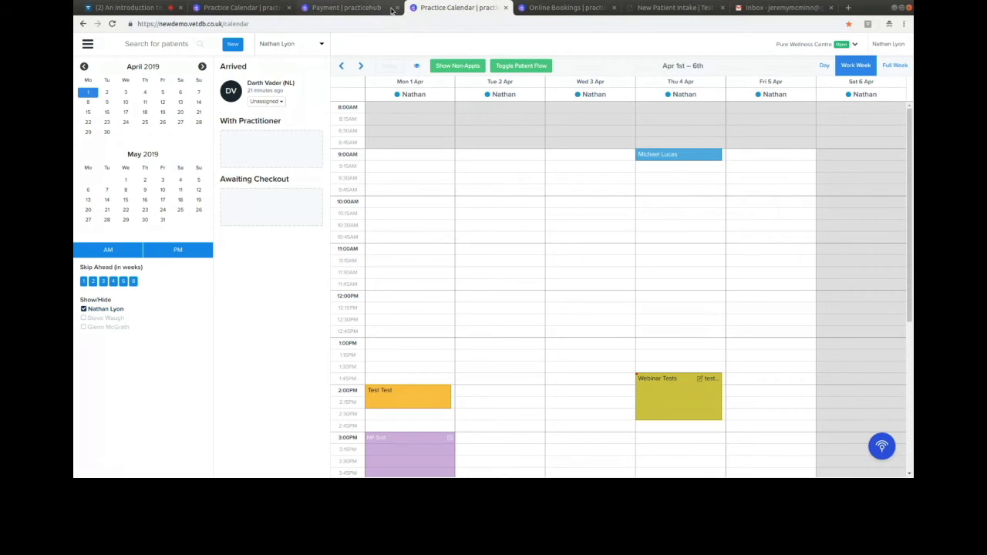
- Scroll the April 1st–6th week calendar down to show Monday's 2PM–8PM appointments
scroll(471, 308, "down", 5)
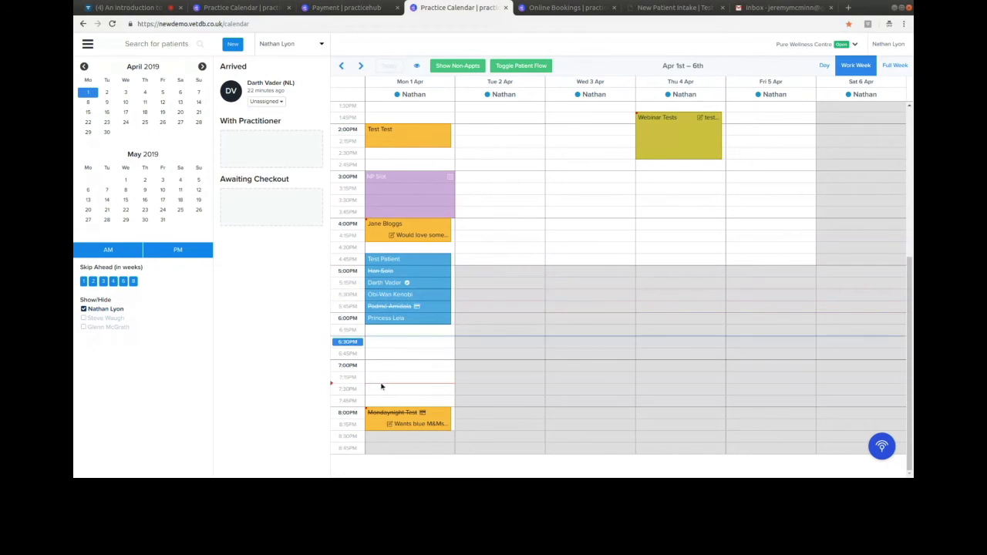
- Open the 8:00PM Monday patient's overview, review communication preferences, then cancel the edit form
left_click(417, 419)
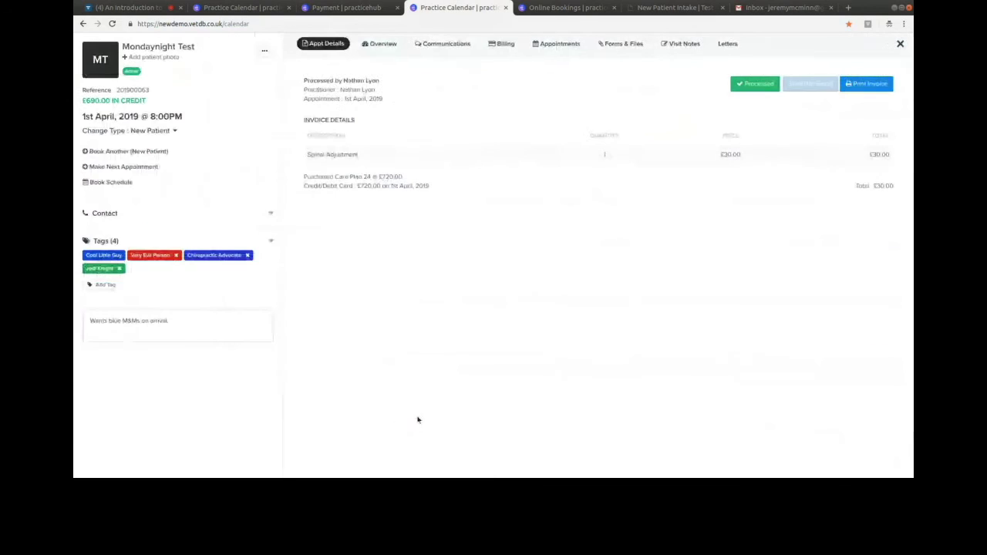
left_click(392, 44)
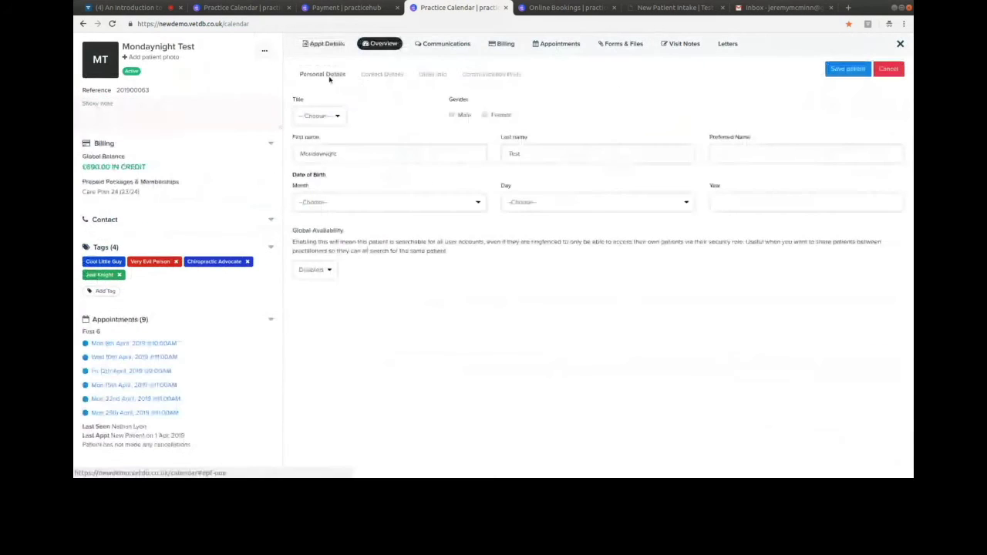
left_click(491, 74)
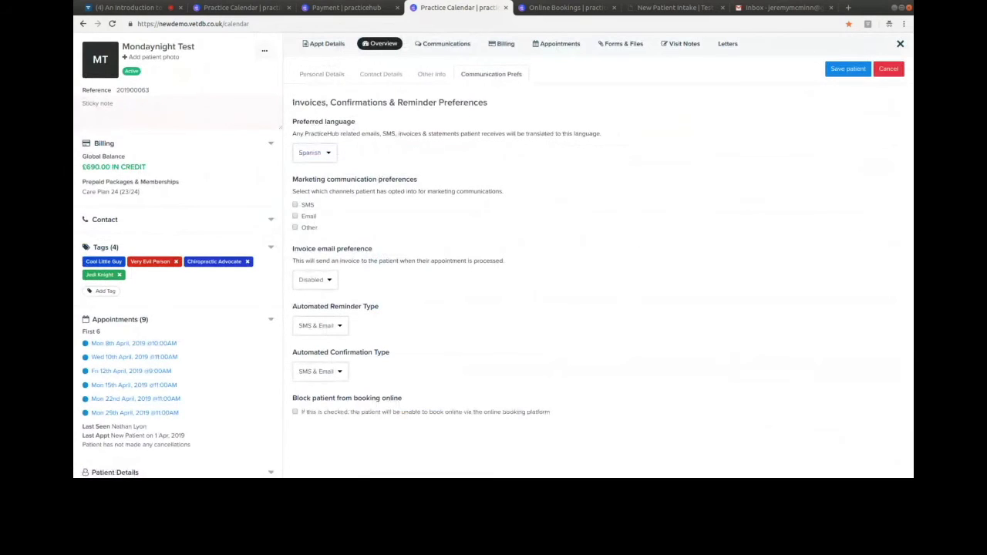
left_click(889, 70)
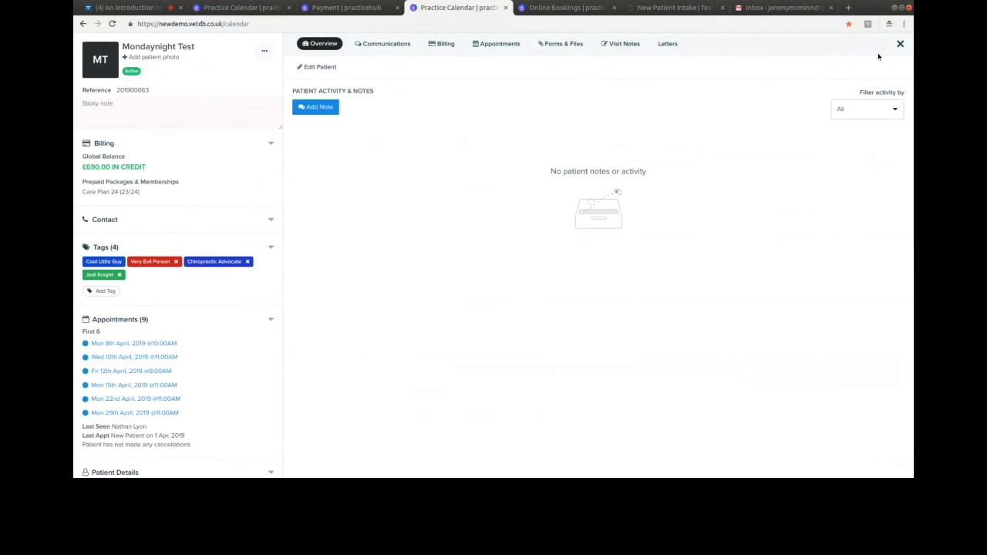
- Close the test patient's record panel to get back to the week calendar
left_click(900, 44)
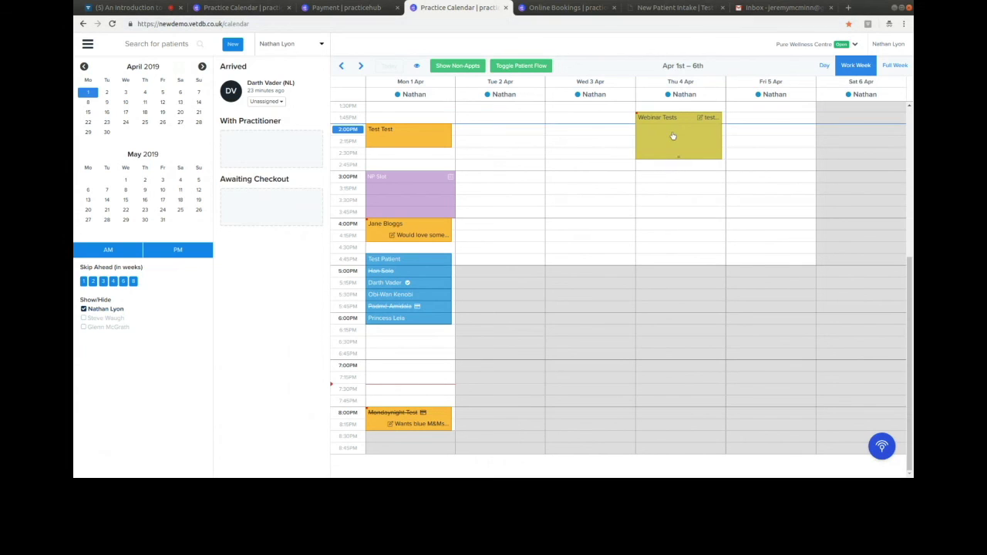
- Switch to the live 'An Introduction to PracticeHub' Livestorm webinar tab
mouse_move(671, 142)
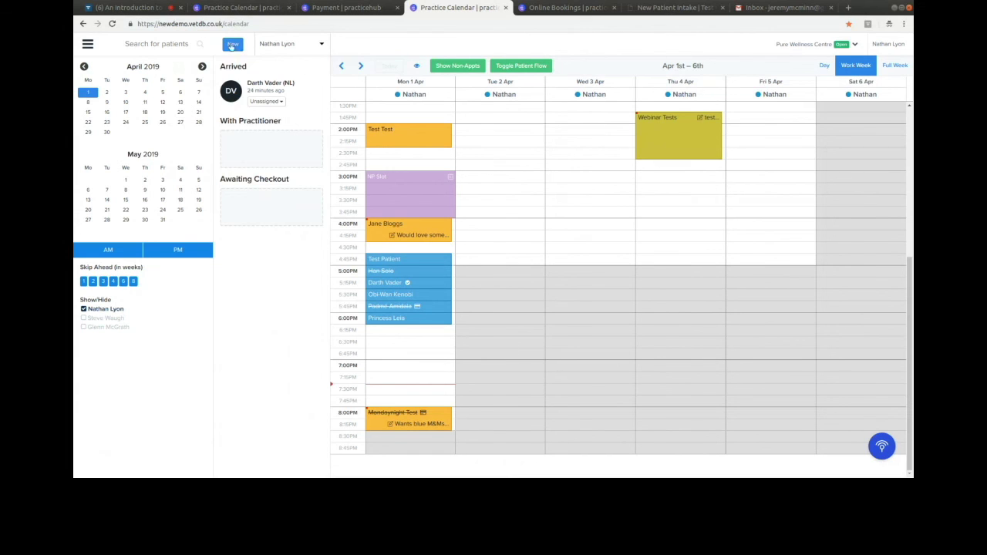
left_click(162, 13)
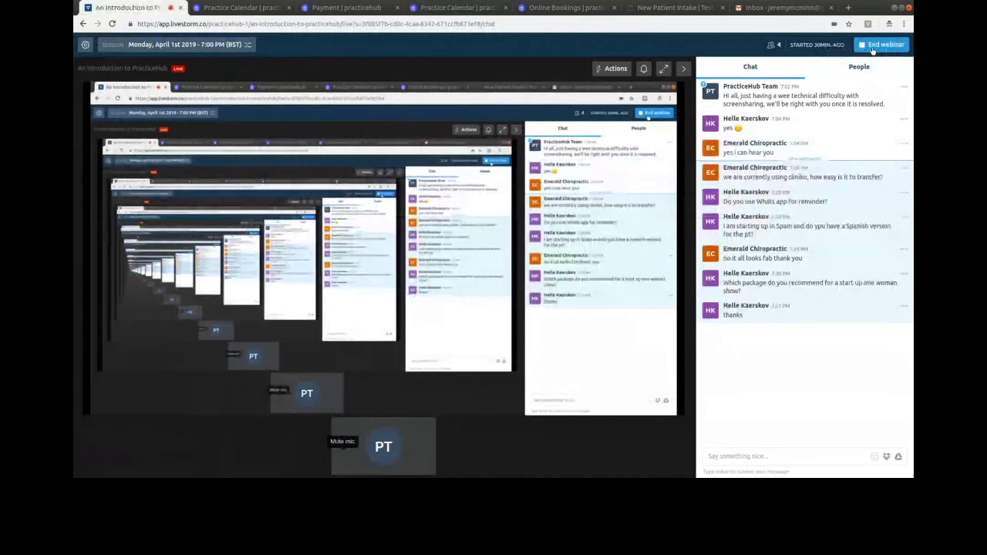